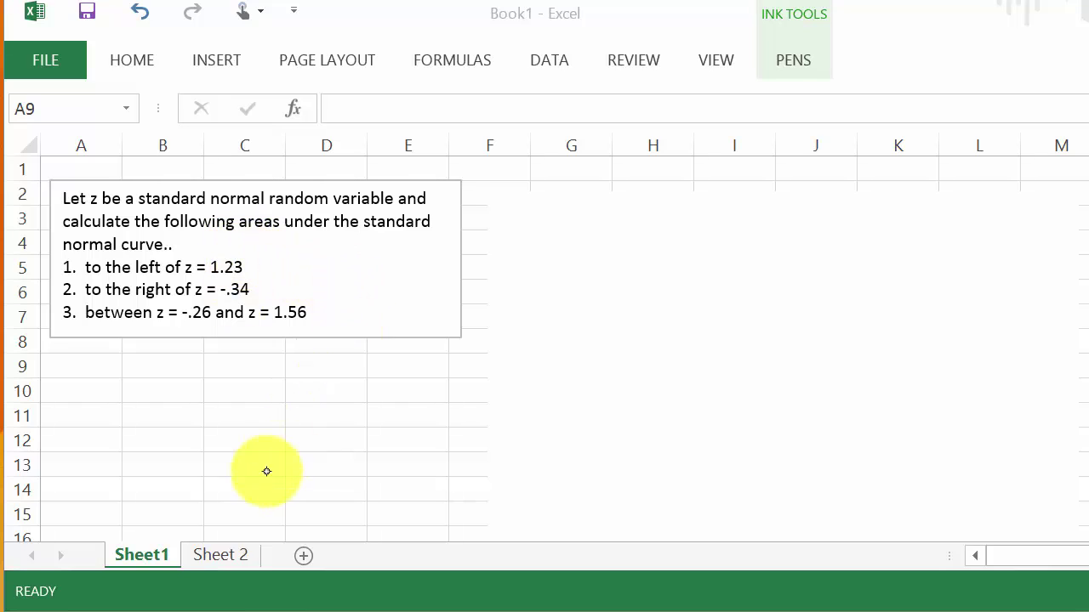
Step: Review the GMAT score exercises on Sheet 2, then return to Sheet1
{"action": "left_click", "coordinate": [235, 545]}
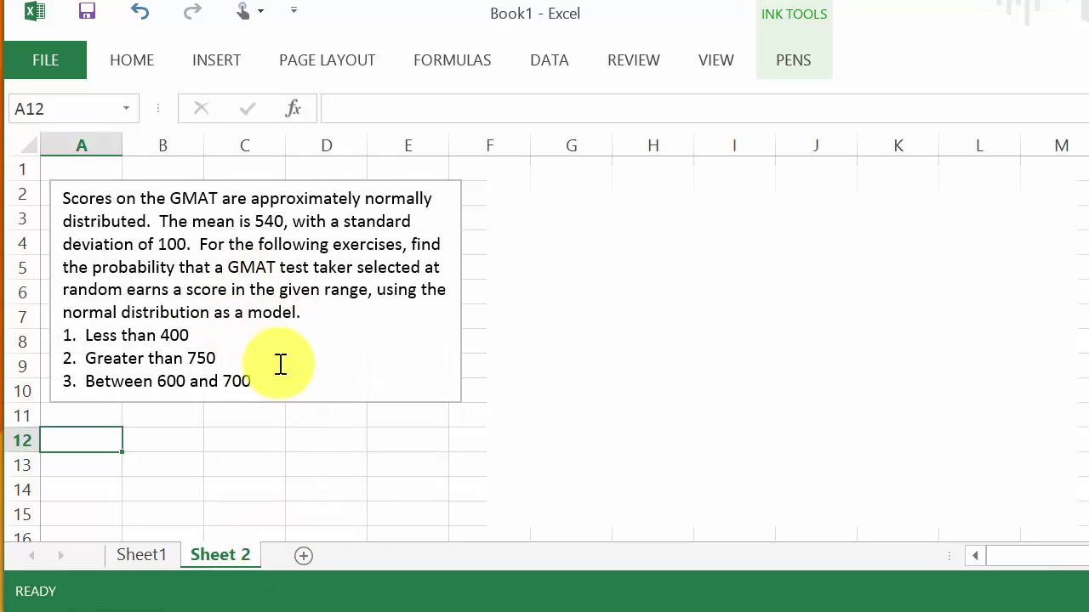
{"action": "left_click", "coordinate": [320, 440]}
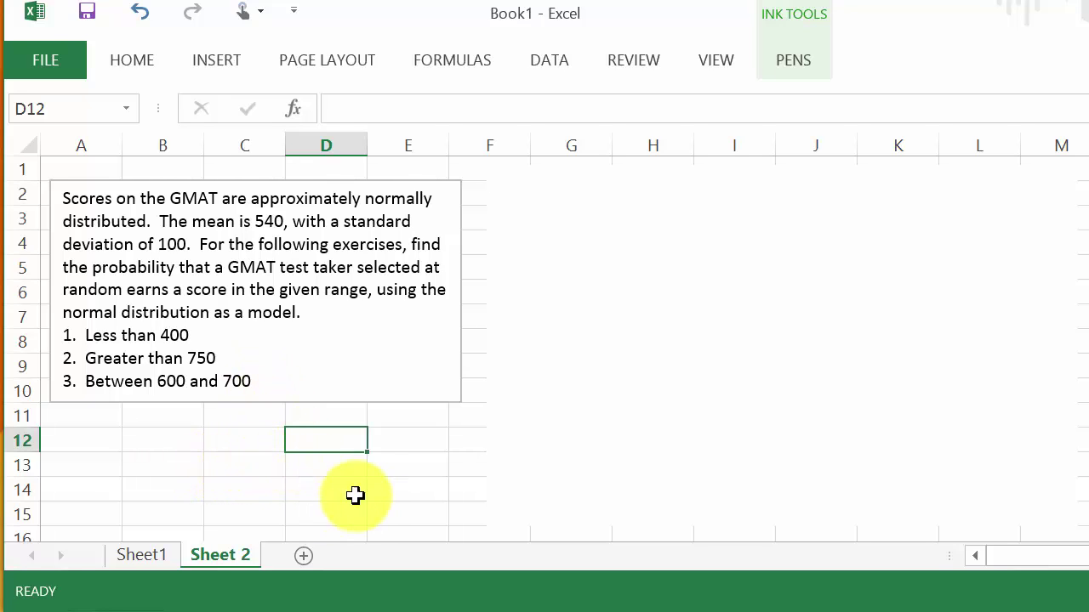
{"action": "left_click", "coordinate": [152, 549]}
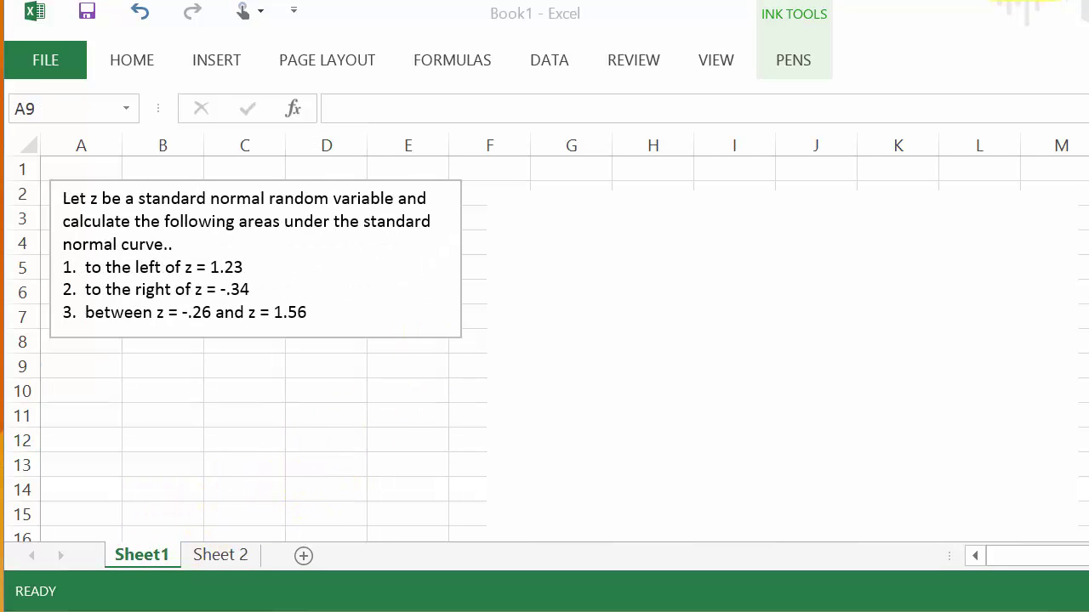
Step: Sketch a normal curve over a horizontal baseline in black ink beside the problem text and mark its centre as μ = 0
{"action": "left_click", "coordinate": [872, 438]}
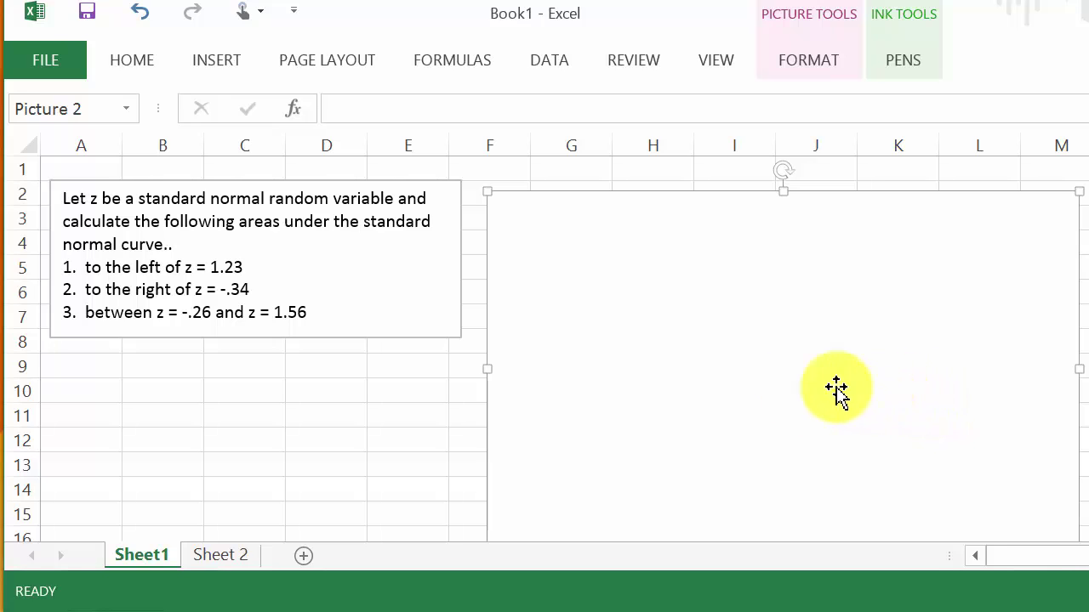
{"action": "left_click", "coordinate": [897, 48]}
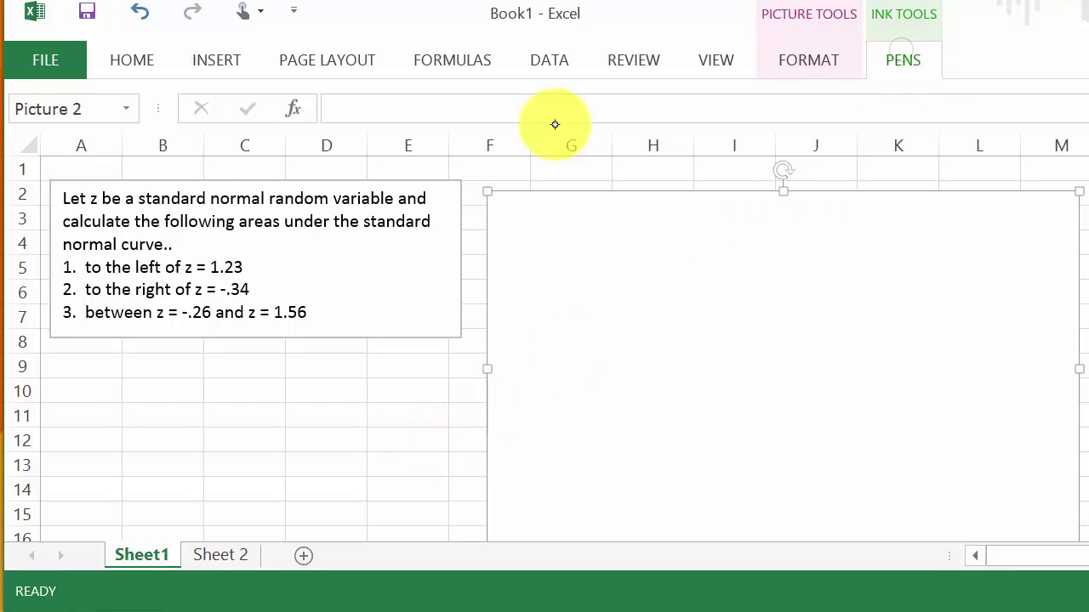
{"action": "left_click", "coordinate": [297, 139]}
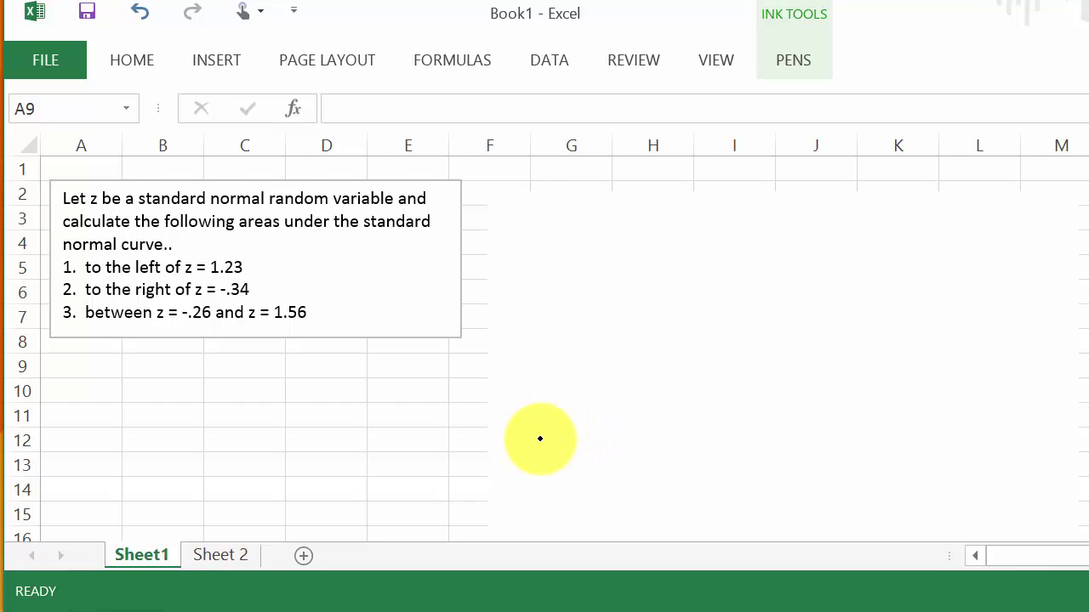
{"action": "mouse_move", "coordinate": [542, 436]}
{"action": "left_mouse_down"}
{"action": "mouse_move", "coordinate": [992, 426]}
{"action": "mouse_move", "coordinate": [1005, 414]}
{"action": "left_mouse_up"}
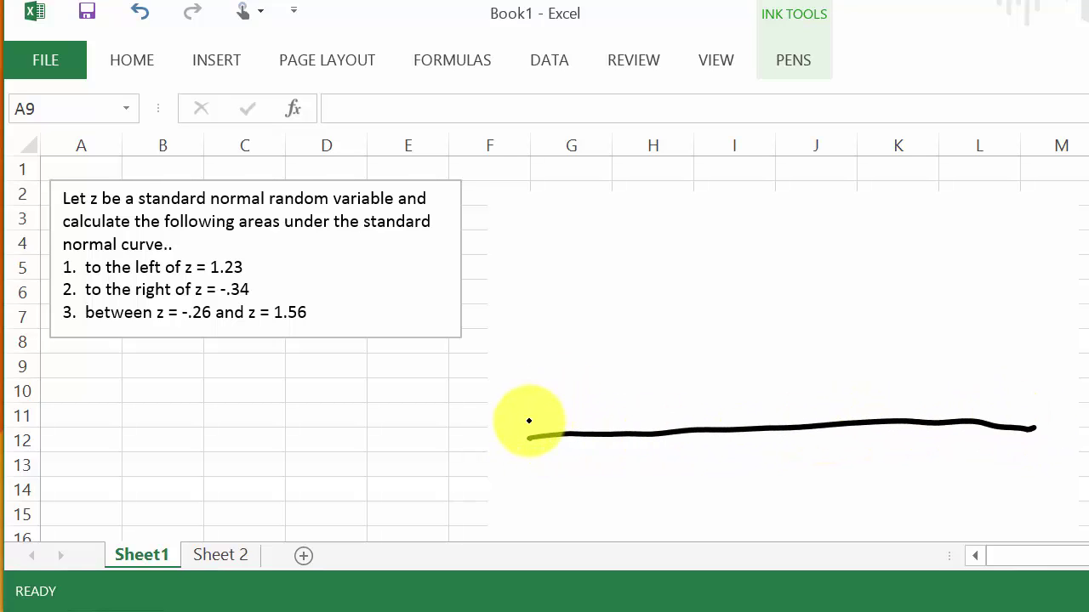
{"action": "mouse_move", "coordinate": [529, 422]}
{"action": "left_mouse_down"}
{"action": "mouse_move", "coordinate": [644, 295]}
{"action": "mouse_move", "coordinate": [831, 250]}
{"action": "mouse_move", "coordinate": [1055, 415]}
{"action": "left_mouse_up"}
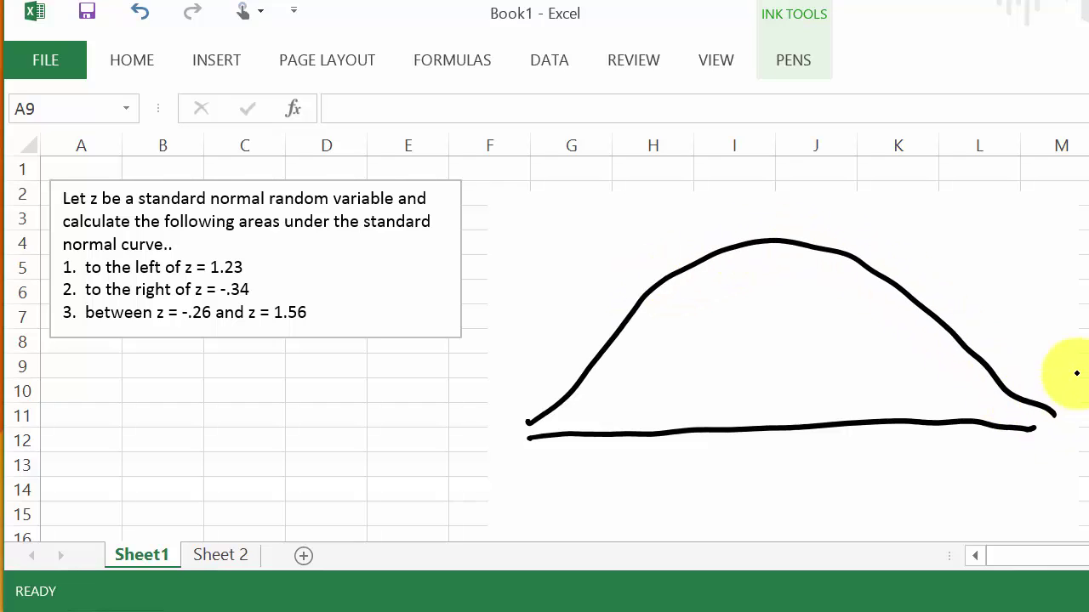
{"action": "mouse_move", "coordinate": [770, 419]}
{"action": "left_mouse_down"}
{"action": "mouse_move", "coordinate": [781, 464]}
{"action": "mouse_move", "coordinate": [817, 459]}
{"action": "left_mouse_up"}
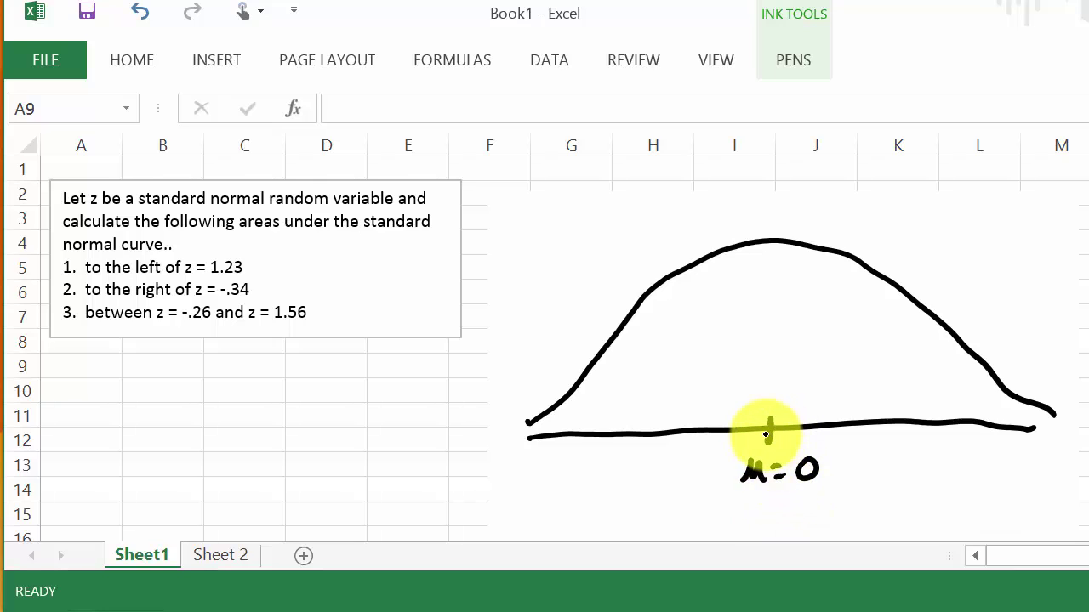
Step: Mark z = 1.23 on the baseline right of the mean and draw a vertical line there up to the curve
{"action": "mouse_move", "coordinate": [912, 406]}
{"action": "left_mouse_down"}
{"action": "mouse_move", "coordinate": [912, 434]}
{"action": "mouse_move", "coordinate": [889, 473]}
{"action": "mouse_move", "coordinate": [971, 471]}
{"action": "left_mouse_up"}
{"action": "left_click", "coordinate": [901, 458]}
{"action": "left_click", "coordinate": [903, 470]}
{"action": "left_click", "coordinate": [939, 473]}
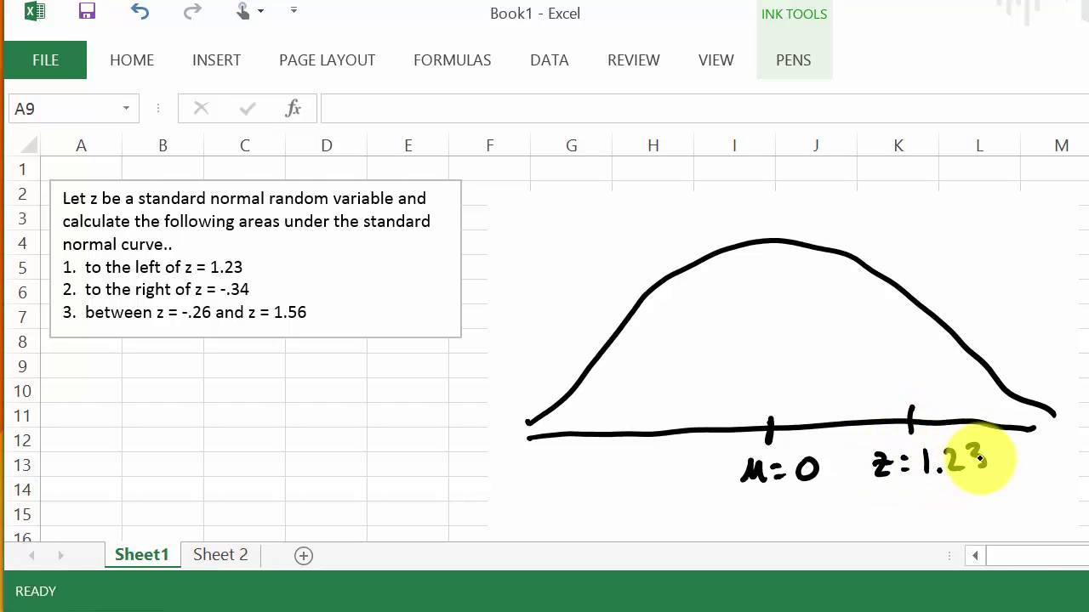
{"action": "left_click_drag", "start_coordinate": [913, 299], "coordinate": [913, 419]}
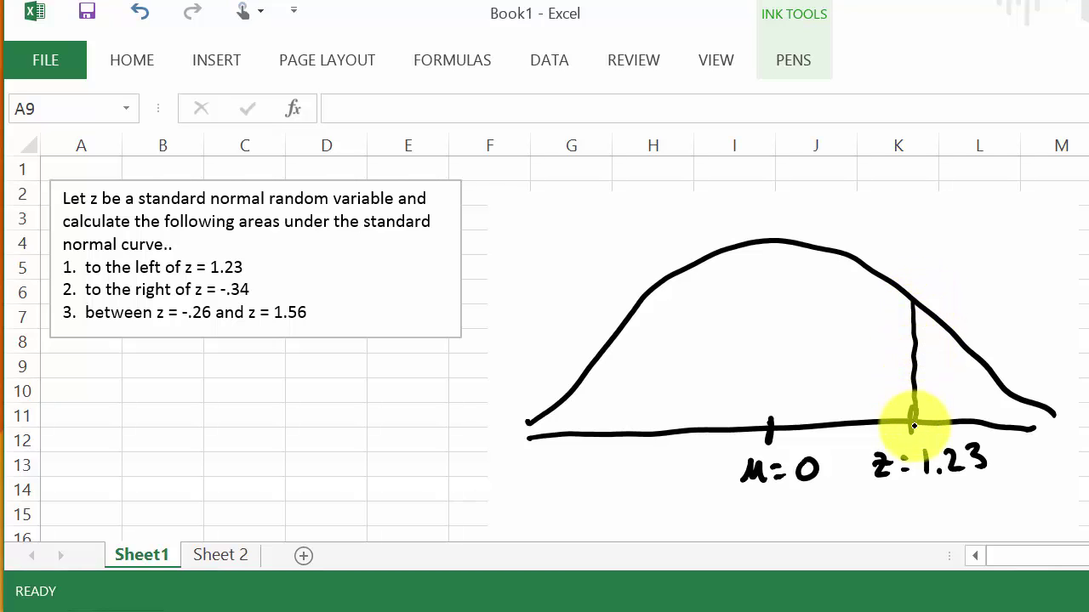
Step: Shade the area under the curve to the left of z = 1.23 with red ink strokes
{"action": "left_click", "coordinate": [797, 48]}
{"action": "left_click", "coordinate": [365, 141]}
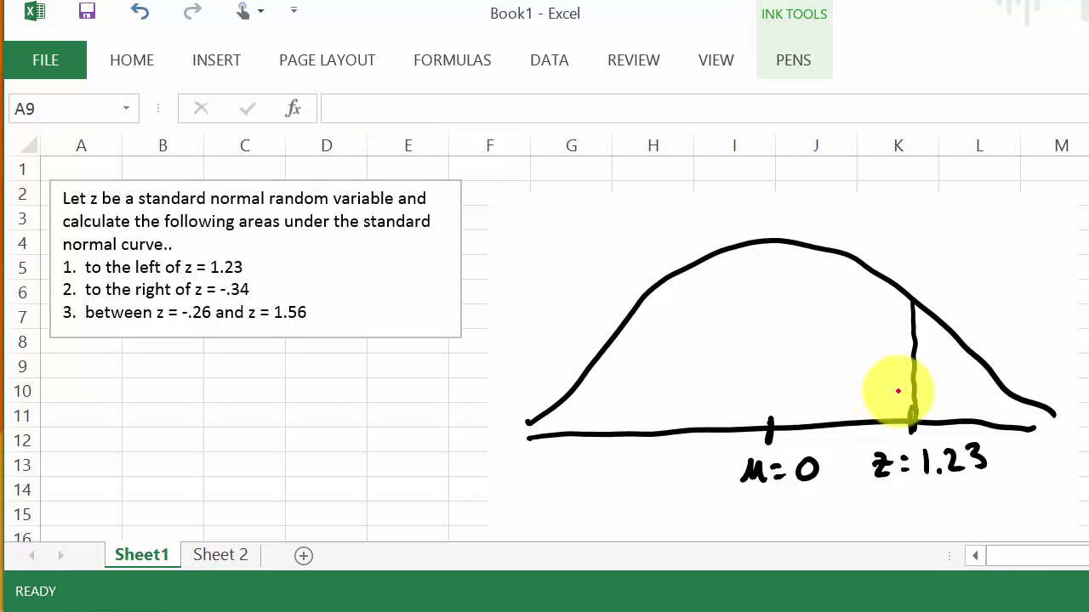
{"action": "left_click_drag", "start_coordinate": [876, 420], "coordinate": [904, 387]}
{"action": "mouse_move", "coordinate": [840, 400]}
{"action": "left_mouse_down"}
{"action": "mouse_move", "coordinate": [897, 312]}
{"action": "mouse_move", "coordinate": [867, 303]}
{"action": "left_mouse_up"}
{"action": "left_click_drag", "start_coordinate": [781, 399], "coordinate": [834, 306]}
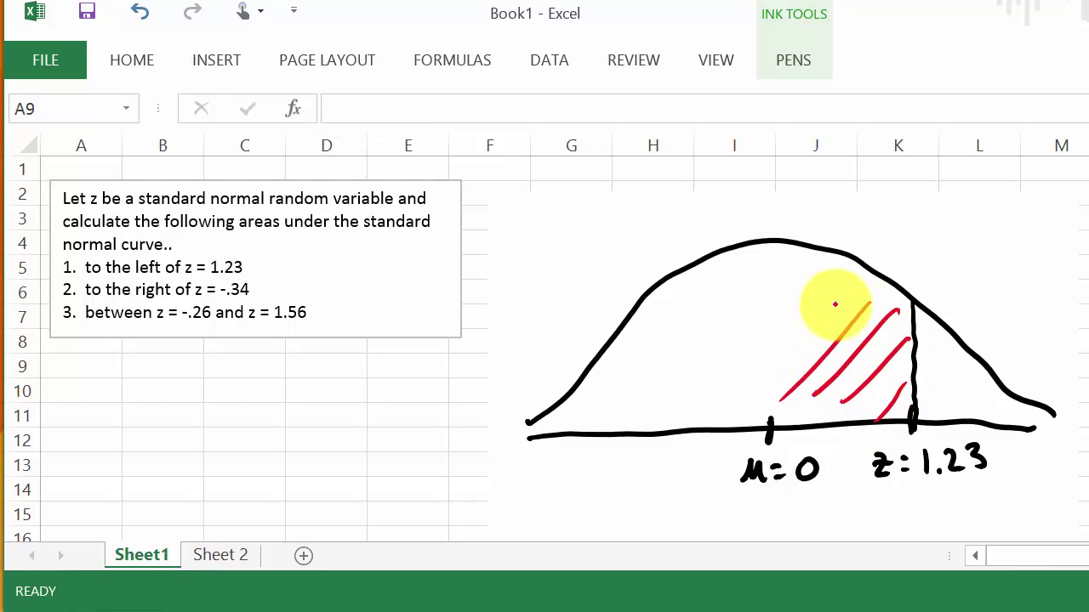
{"action": "mouse_move", "coordinate": [717, 410]}
{"action": "left_mouse_down"}
{"action": "mouse_move", "coordinate": [831, 306]}
{"action": "mouse_move", "coordinate": [824, 280]}
{"action": "left_mouse_up"}
{"action": "left_click_drag", "start_coordinate": [639, 408], "coordinate": [757, 290]}
{"action": "left_click_drag", "start_coordinate": [601, 417], "coordinate": [694, 312]}
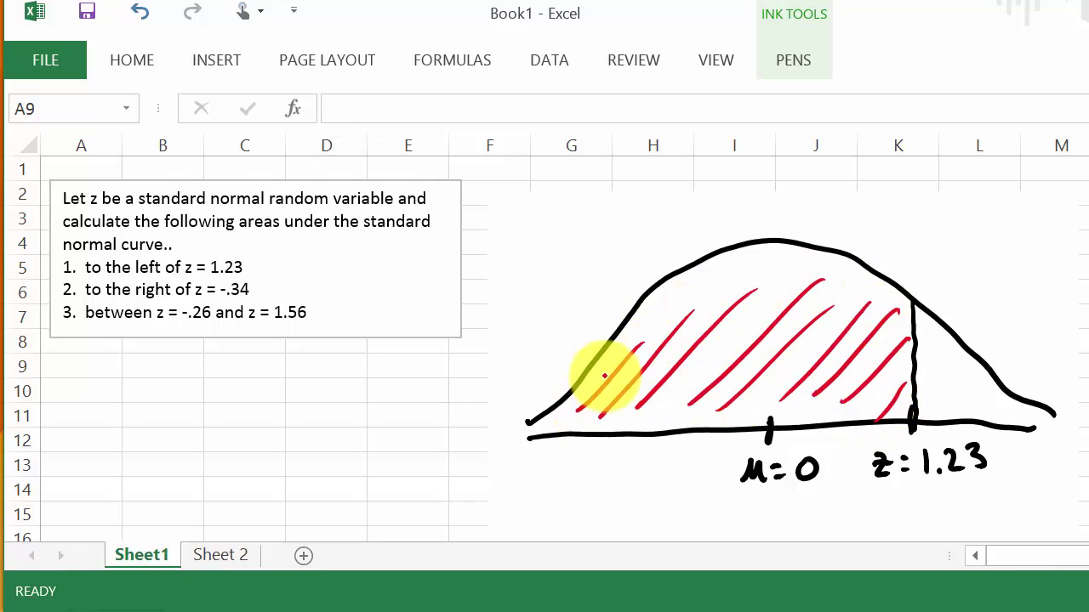
{"action": "left_click_drag", "start_coordinate": [558, 422], "coordinate": [612, 343]}
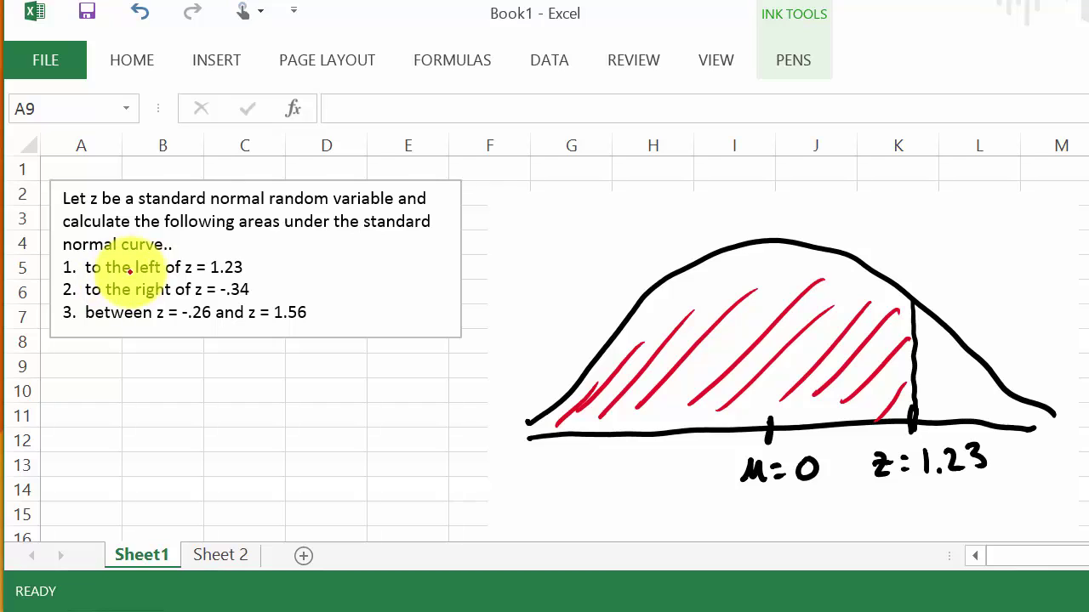
Step: Stop inking and start inserting a function in cell A10
{"action": "left_click", "coordinate": [794, 58]}
{"action": "left_click", "coordinate": [213, 123]}
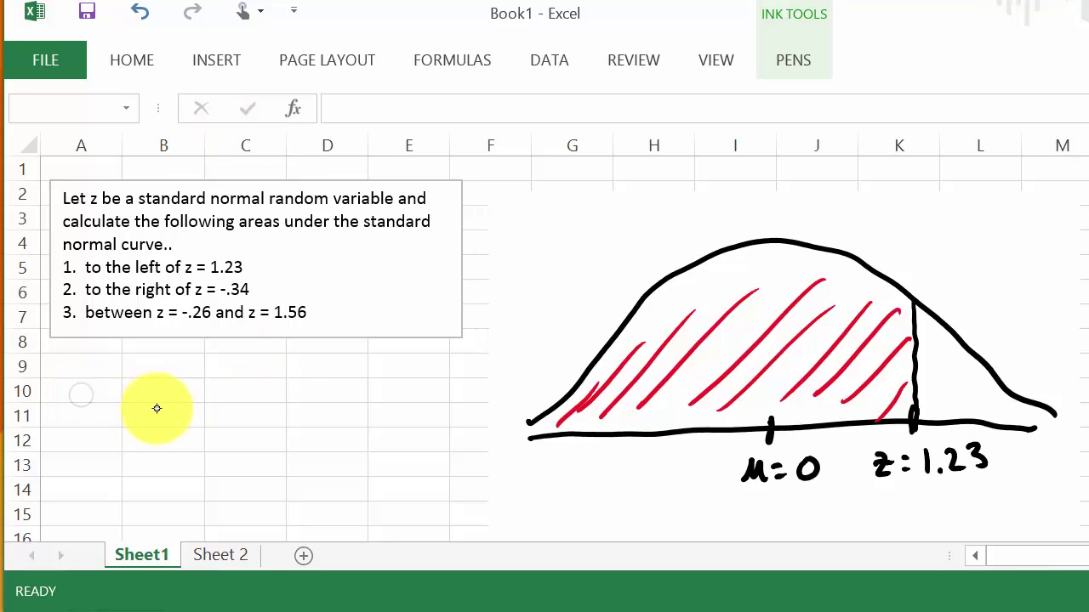
{"action": "left_click", "coordinate": [89, 392]}
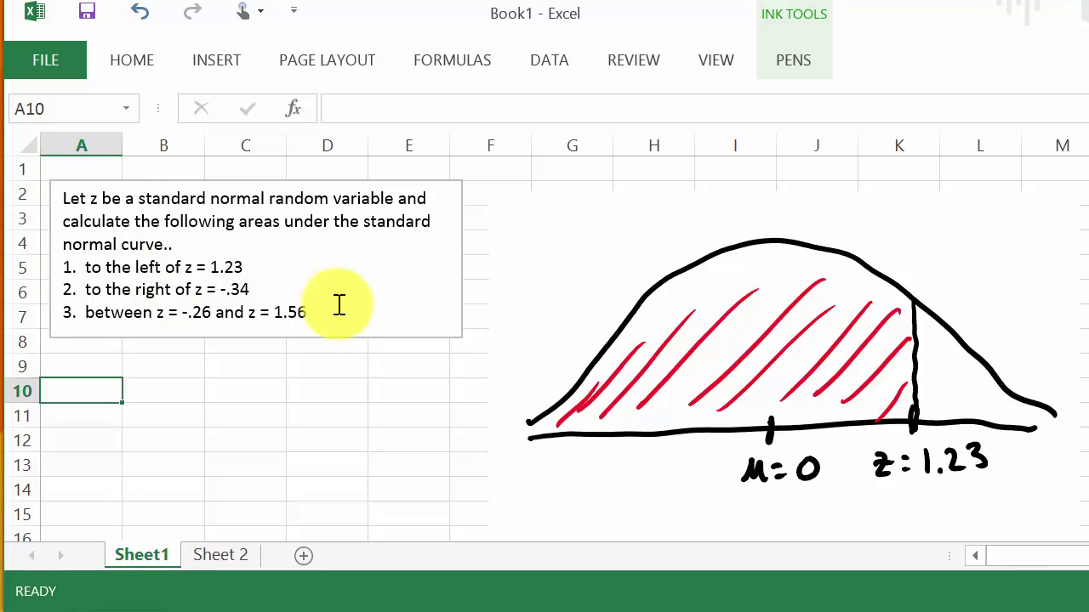
{"action": "left_click", "coordinate": [295, 111]}
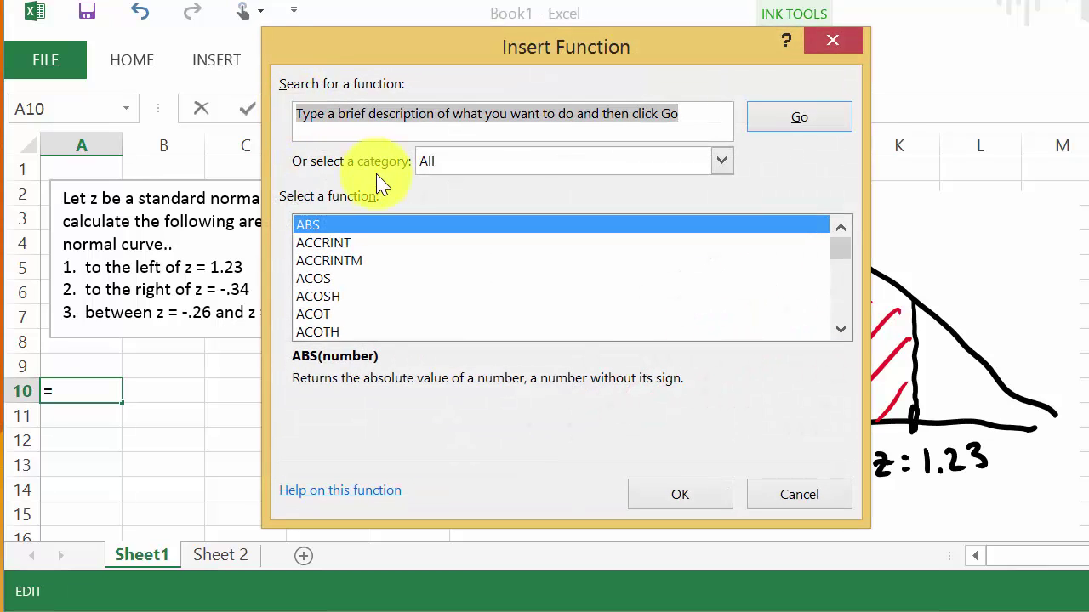
{"action": "left_click", "coordinate": [425, 233]}
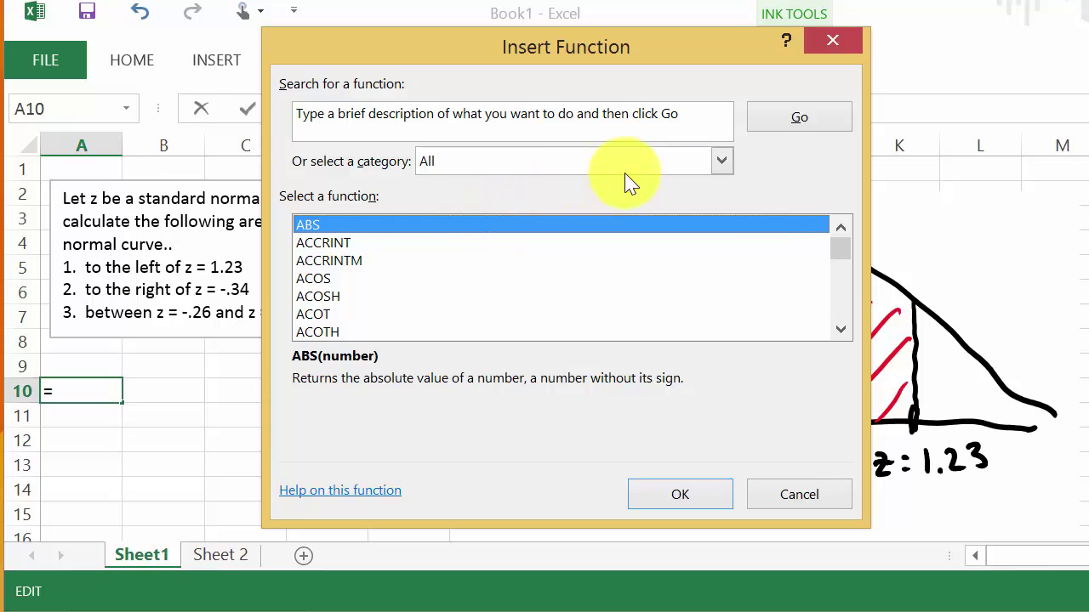
{"action": "left_click", "coordinate": [722, 161]}
{"action": "left_click", "coordinate": [509, 185]}
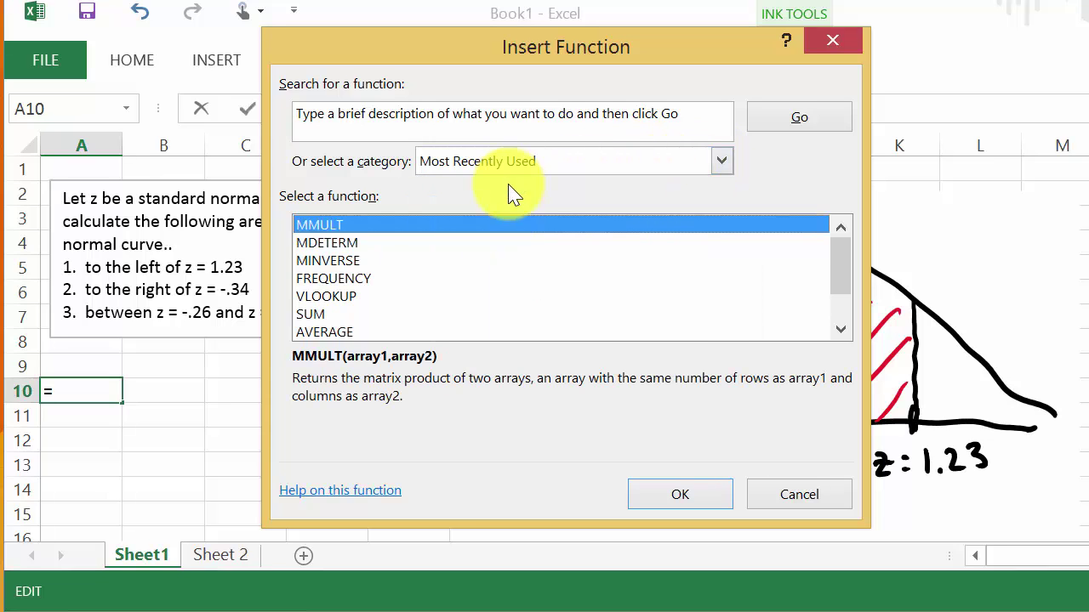
{"action": "left_click", "coordinate": [722, 162]}
{"action": "left_click", "coordinate": [725, 161]}
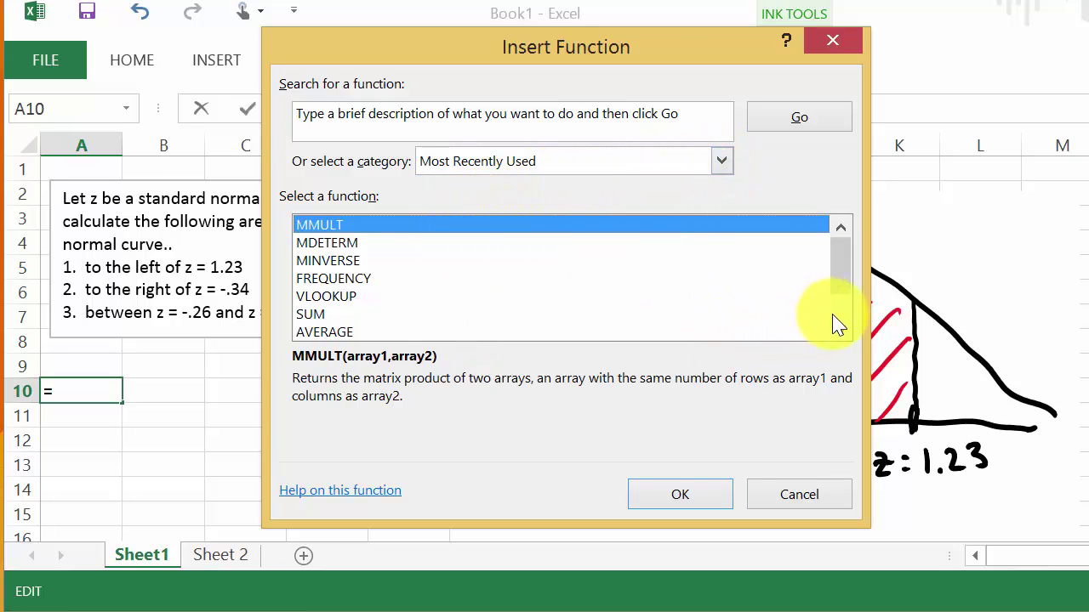
{"action": "left_click", "coordinate": [722, 161]}
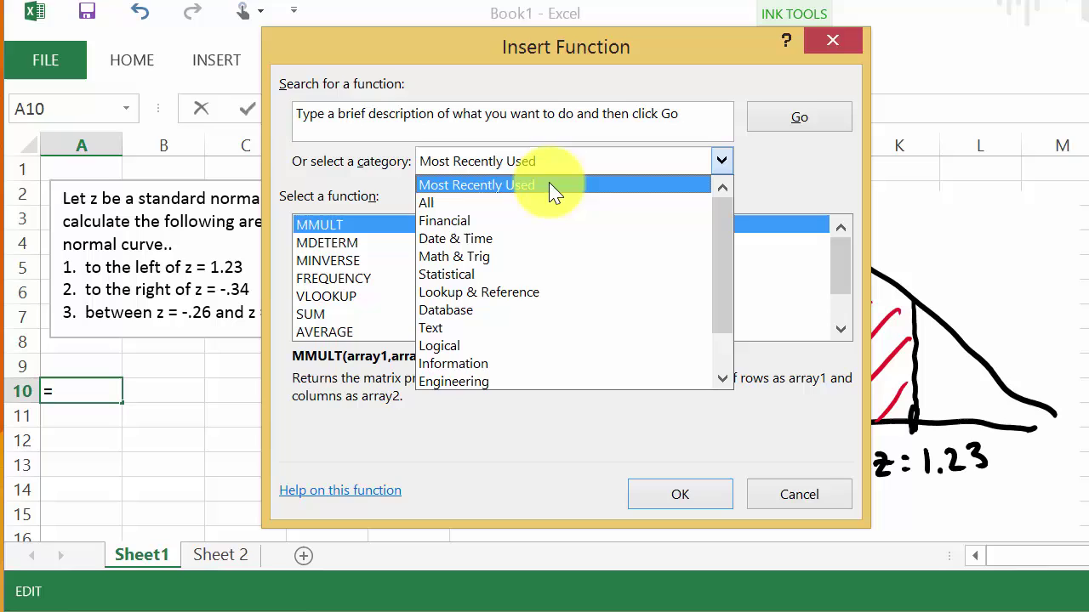
{"action": "left_click", "coordinate": [502, 208]}
Step: Find the standard normal distribution function NORM.S.DIST among all functions and insert it in cell A10
{"action": "left_click_drag", "start_coordinate": [843, 258], "coordinate": [849, 295]}
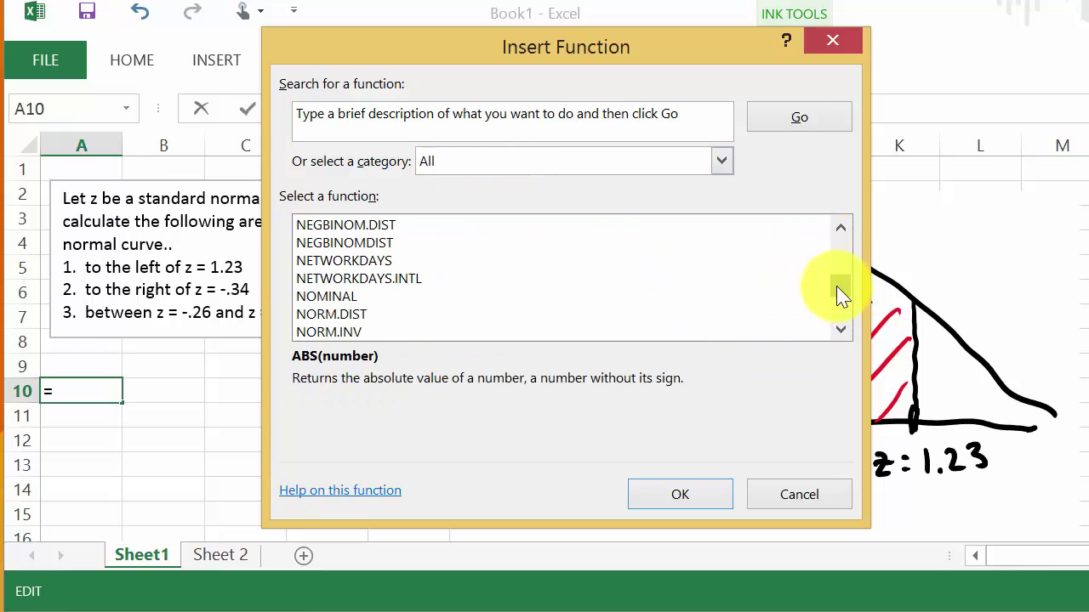
{"action": "left_click", "coordinate": [840, 230]}
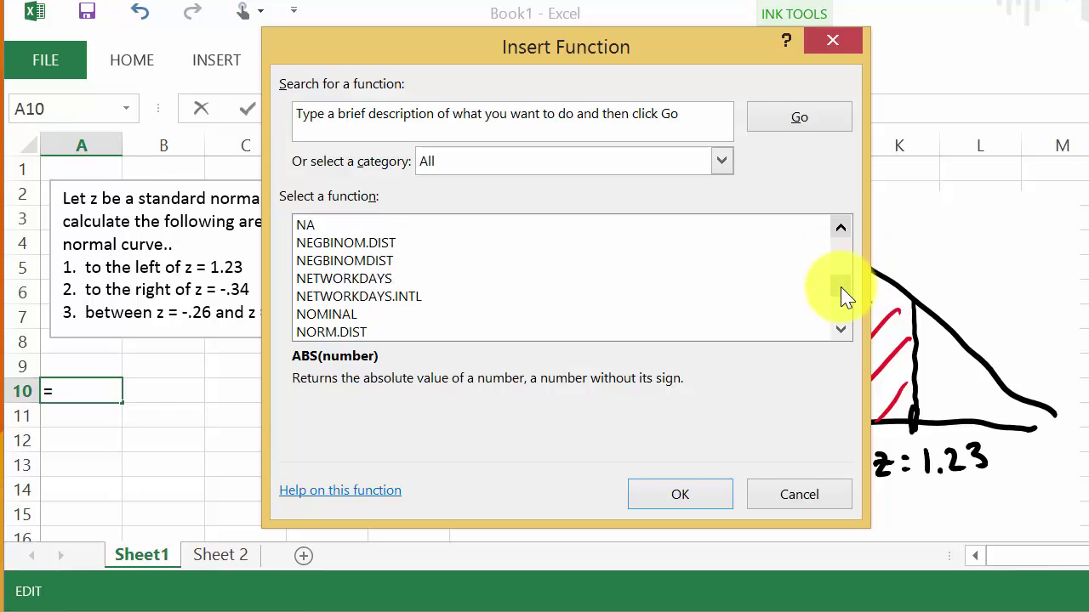
{"action": "left_click", "coordinate": [840, 330]}
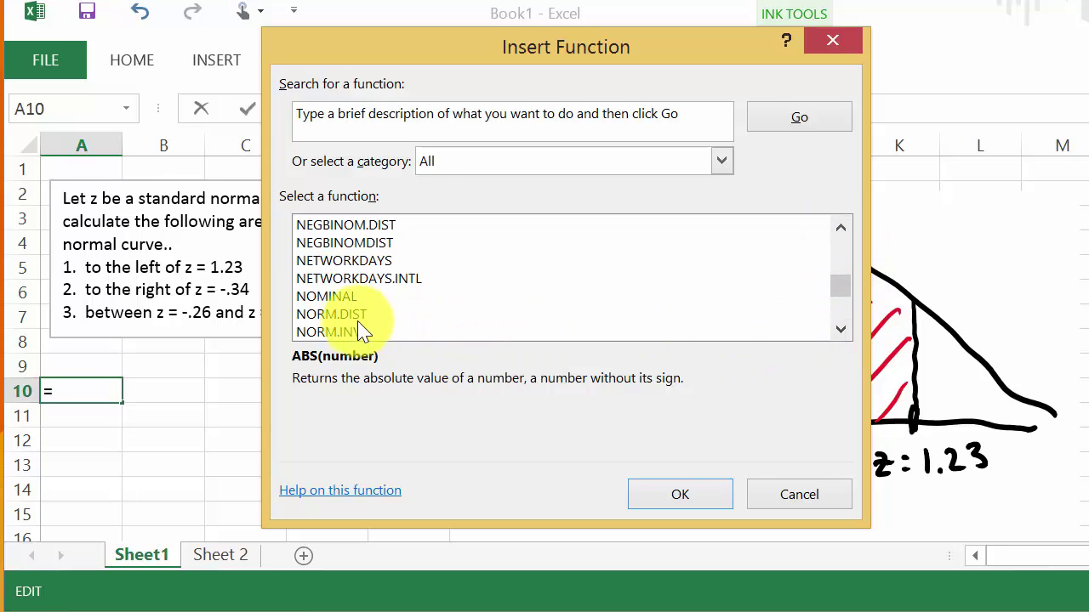
{"action": "scroll", "coordinate": [417, 307], "scroll_direction": "down", "scroll_amount": 1}
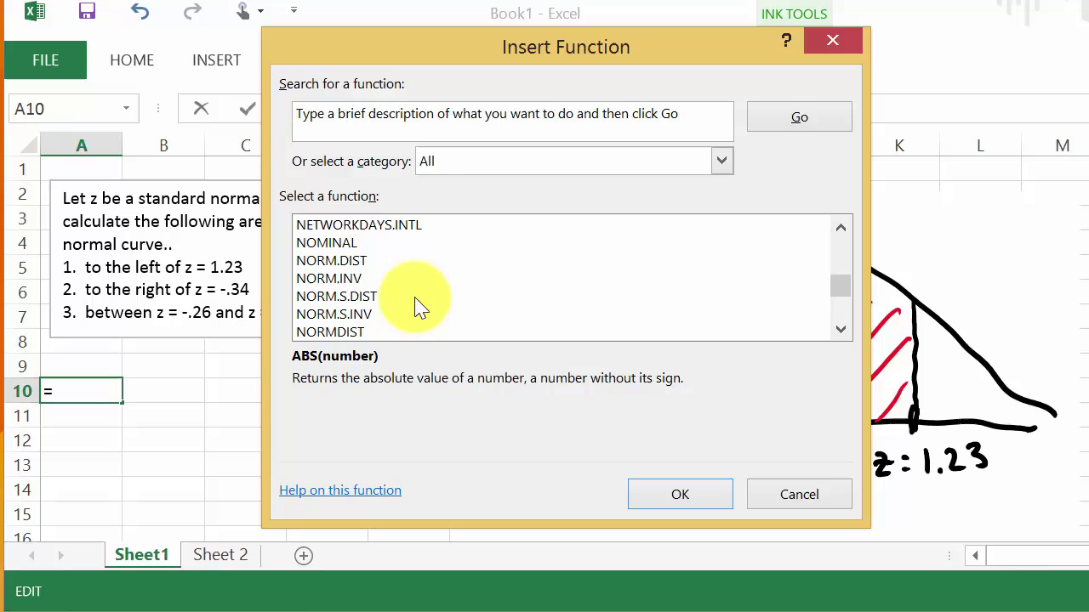
{"action": "left_click", "coordinate": [374, 314]}
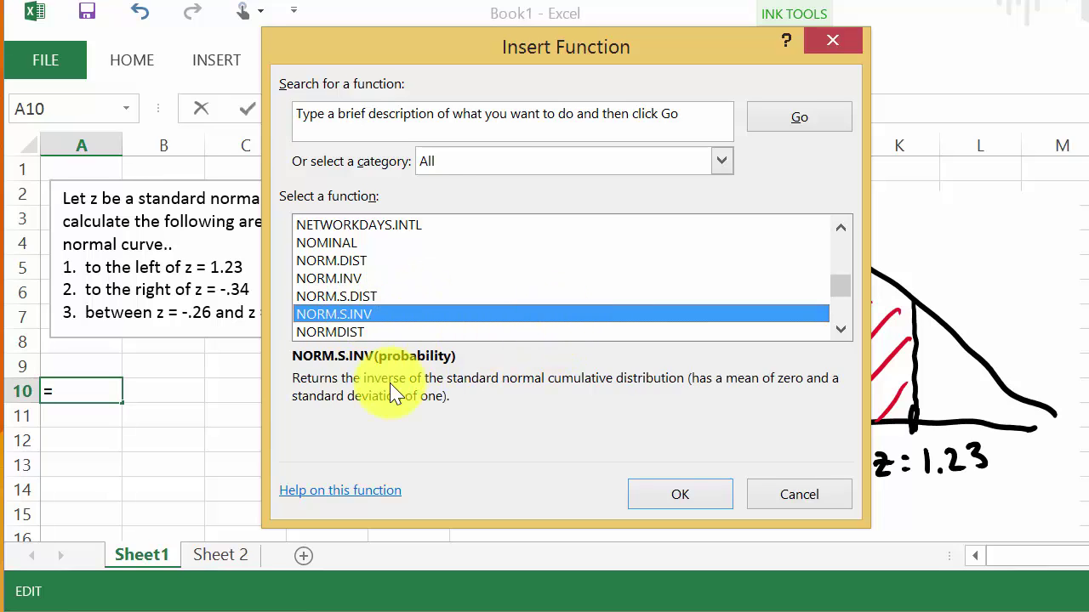
{"action": "left_click", "coordinate": [352, 298]}
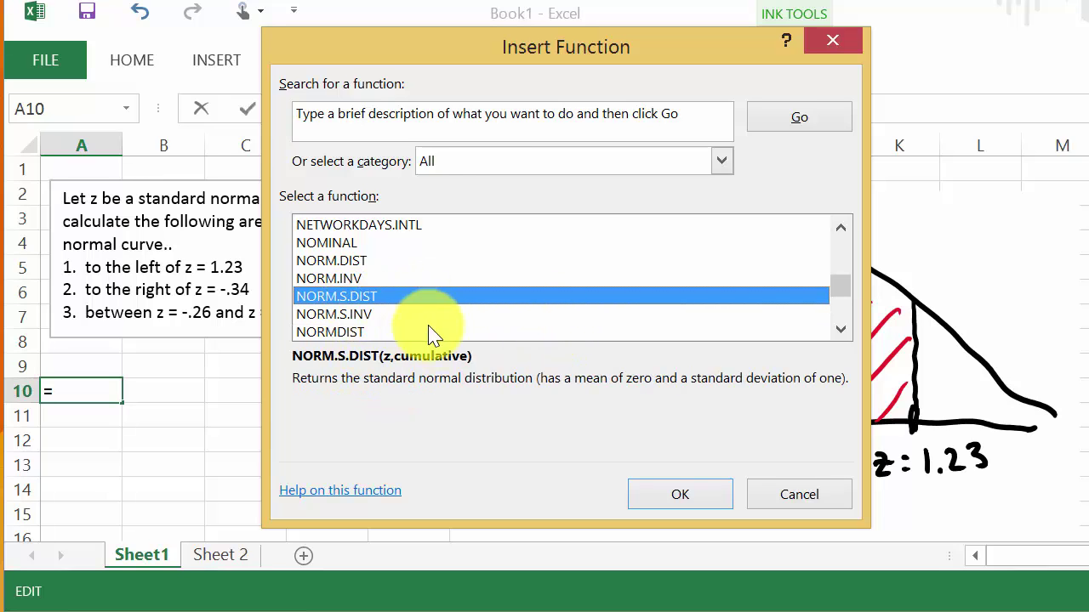
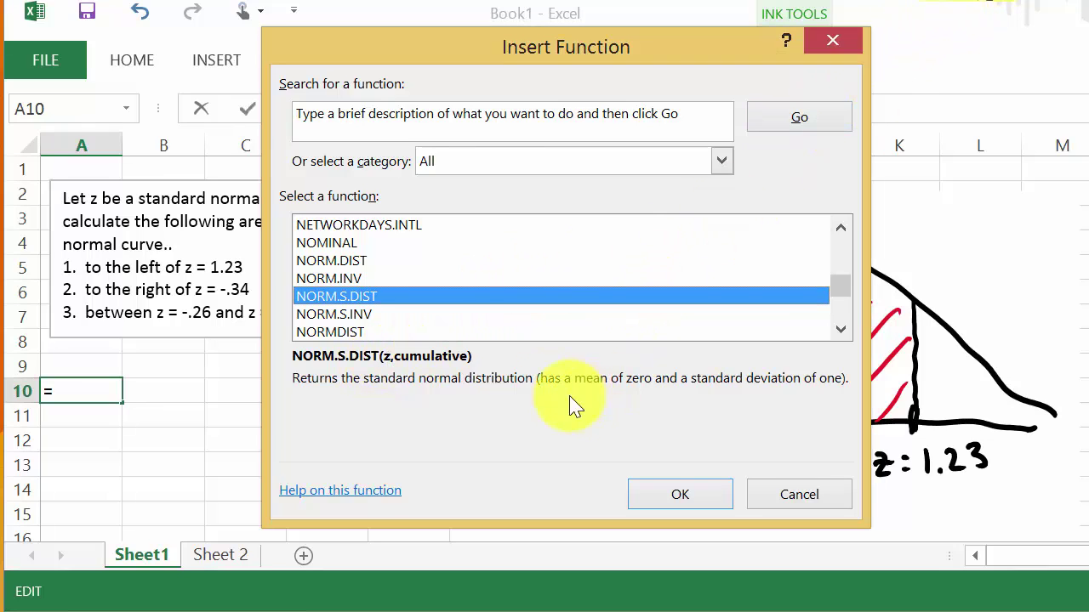
{"action": "double_click", "coordinate": [377, 300]}
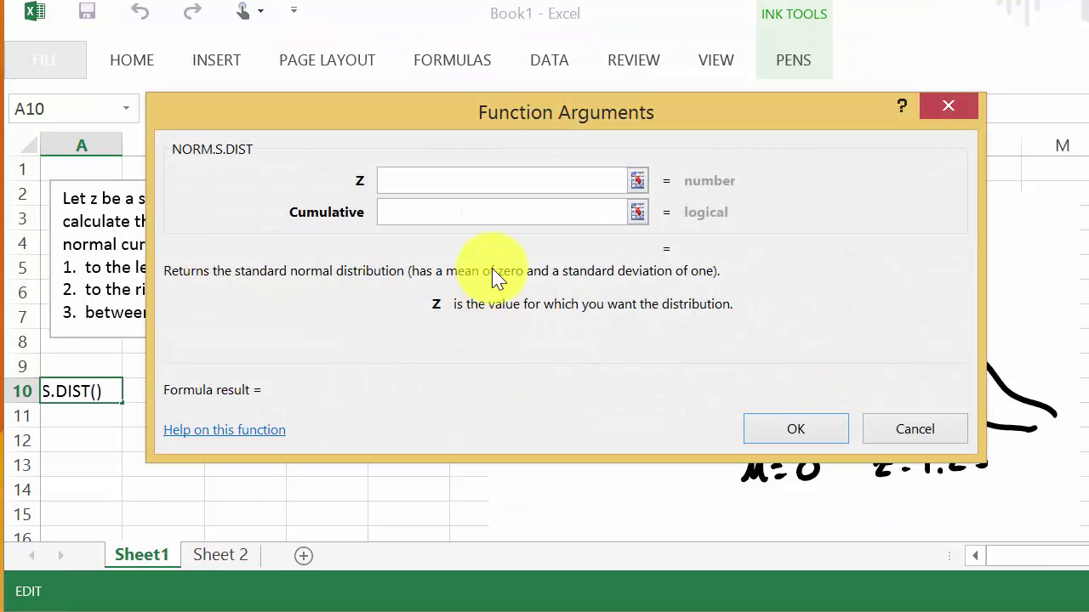
Step: Set the NORM.S.DIST arguments to Z 1.23 and Cumulative true, and enter the formula in A10
{"action": "left_click_drag", "start_coordinate": [558, 122], "coordinate": [760, 153]}
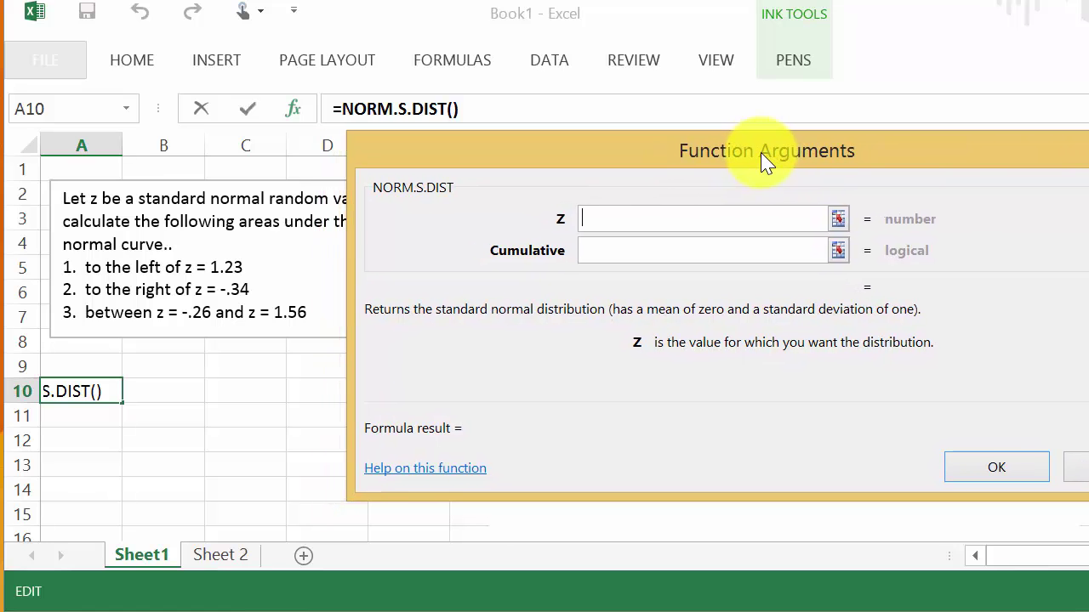
{"action": "left_click", "coordinate": [606, 220]}
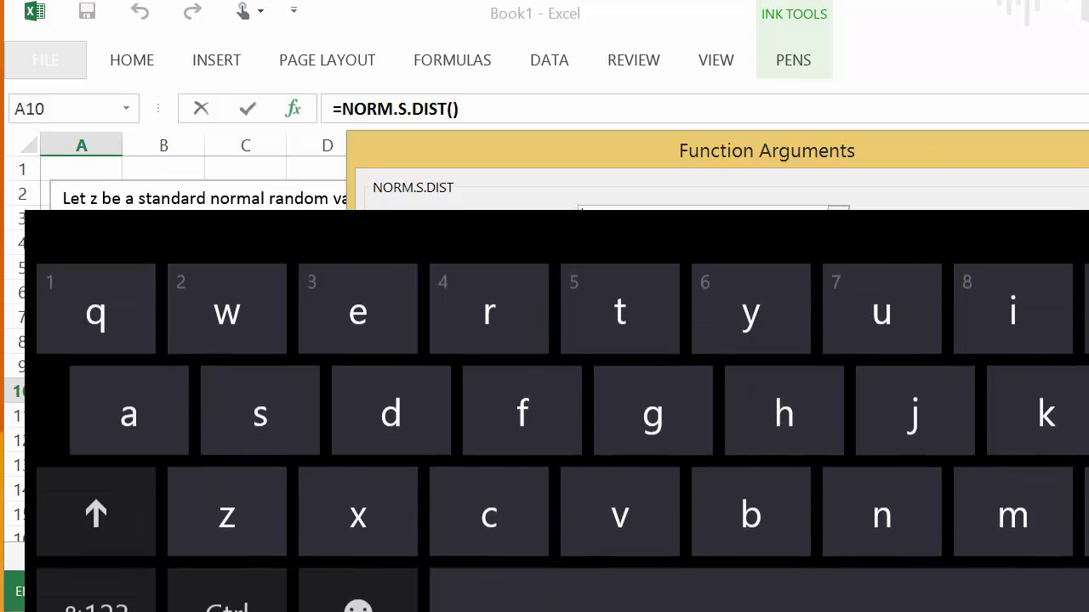
{"action": "left_click", "coordinate": [96, 595]}
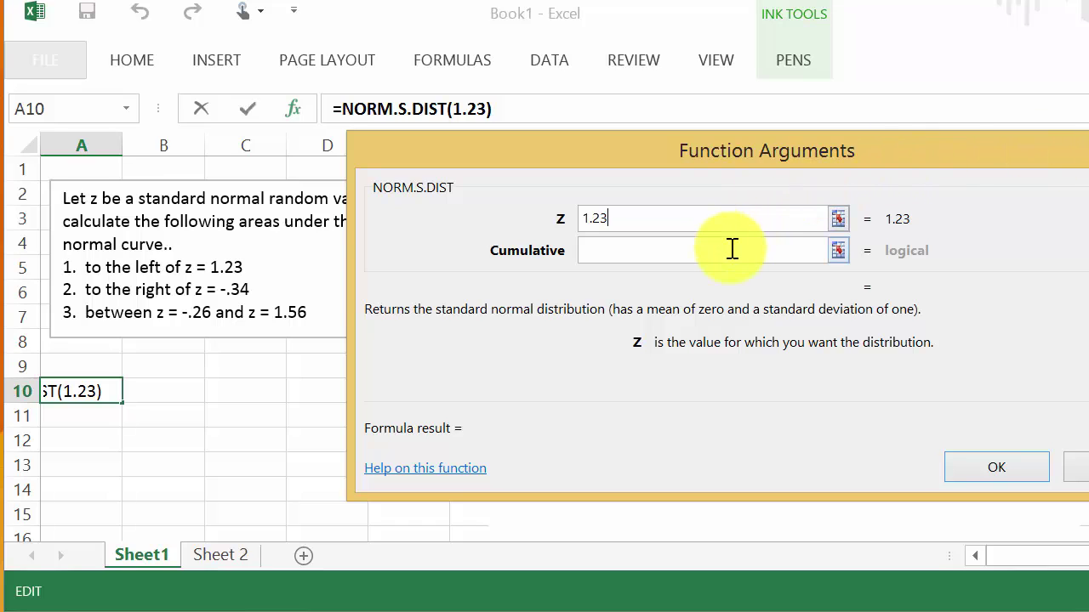
{"action": "left_click", "coordinate": [731, 248]}
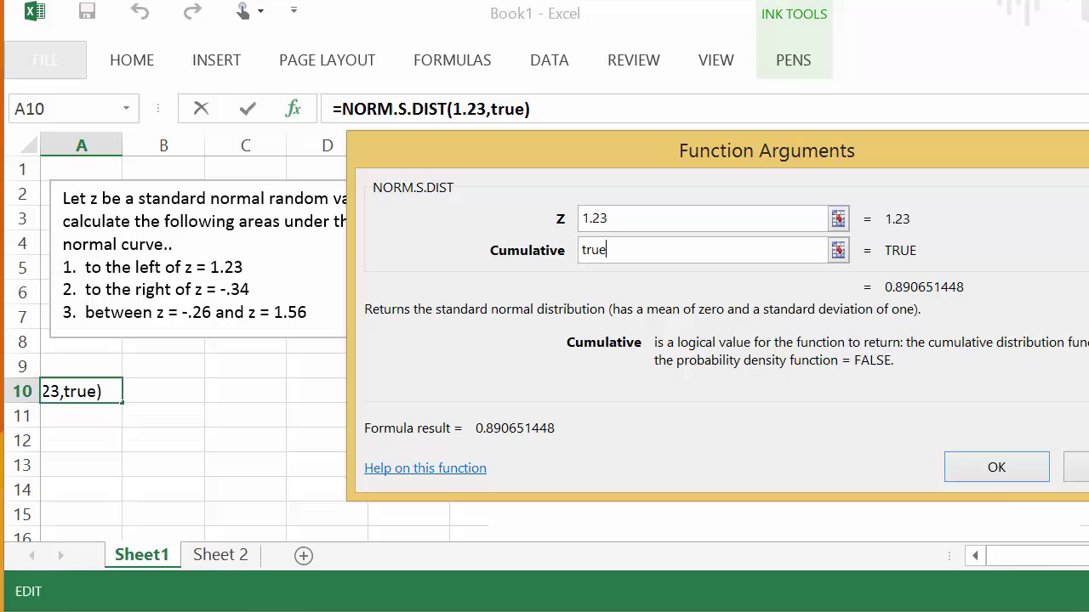
{"action": "left_click", "coordinate": [994, 470]}
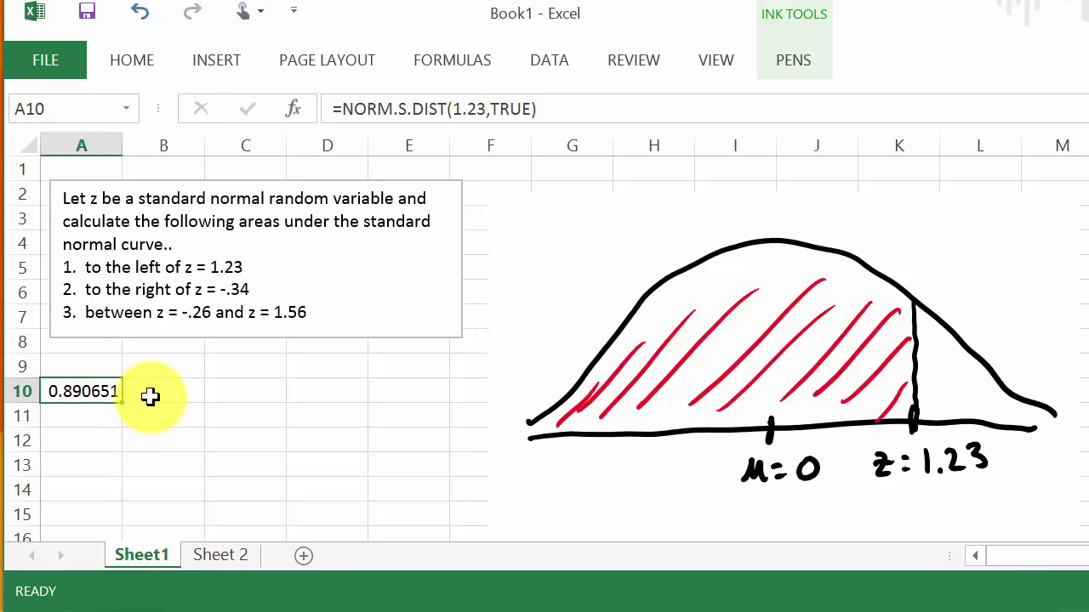
Step: Erase the entire ink sketch of the area to the left of z = 1.23
{"action": "left_click", "coordinate": [111, 416]}
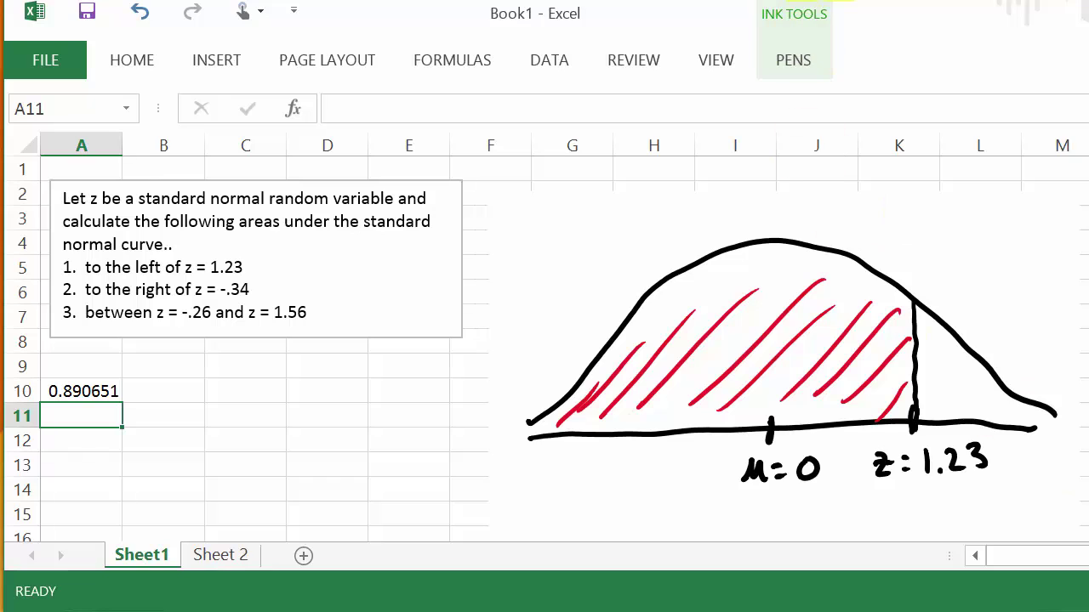
{"action": "left_click", "coordinate": [796, 58]}
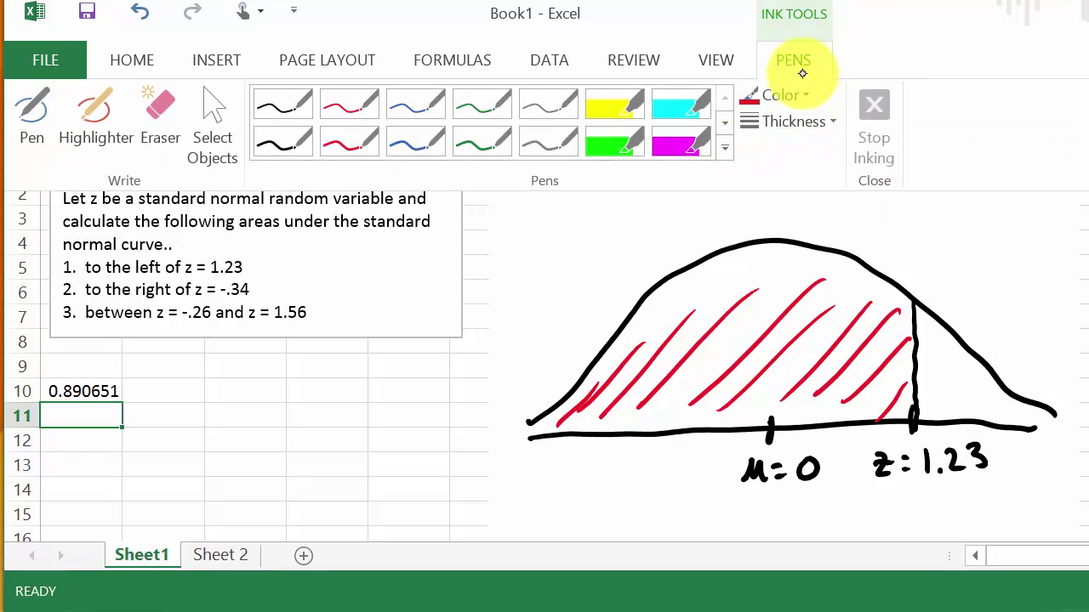
{"action": "left_click", "coordinate": [283, 142]}
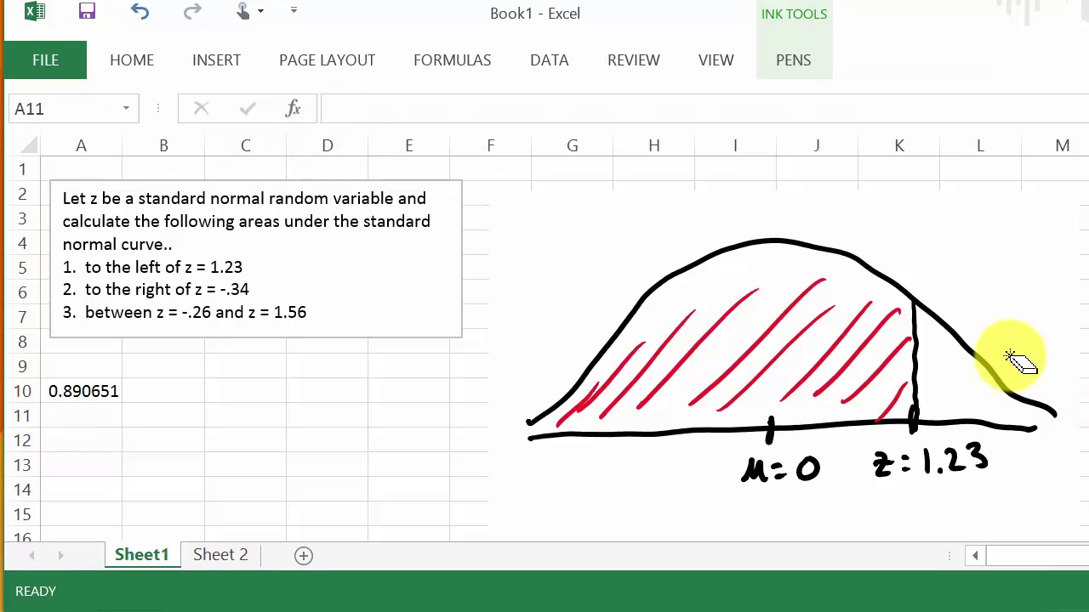
{"action": "mouse_move", "coordinate": [1004, 360]}
{"action": "left_mouse_down"}
{"action": "mouse_move", "coordinate": [1029, 438]}
{"action": "mouse_move", "coordinate": [897, 451]}
{"action": "mouse_move", "coordinate": [923, 400]}
{"action": "mouse_move", "coordinate": [916, 376]}
{"action": "mouse_move", "coordinate": [591, 377]}
{"action": "mouse_move", "coordinate": [613, 417]}
{"action": "mouse_move", "coordinate": [790, 432]}
{"action": "mouse_move", "coordinate": [834, 456]}
{"action": "mouse_move", "coordinate": [831, 412]}
{"action": "left_mouse_up"}
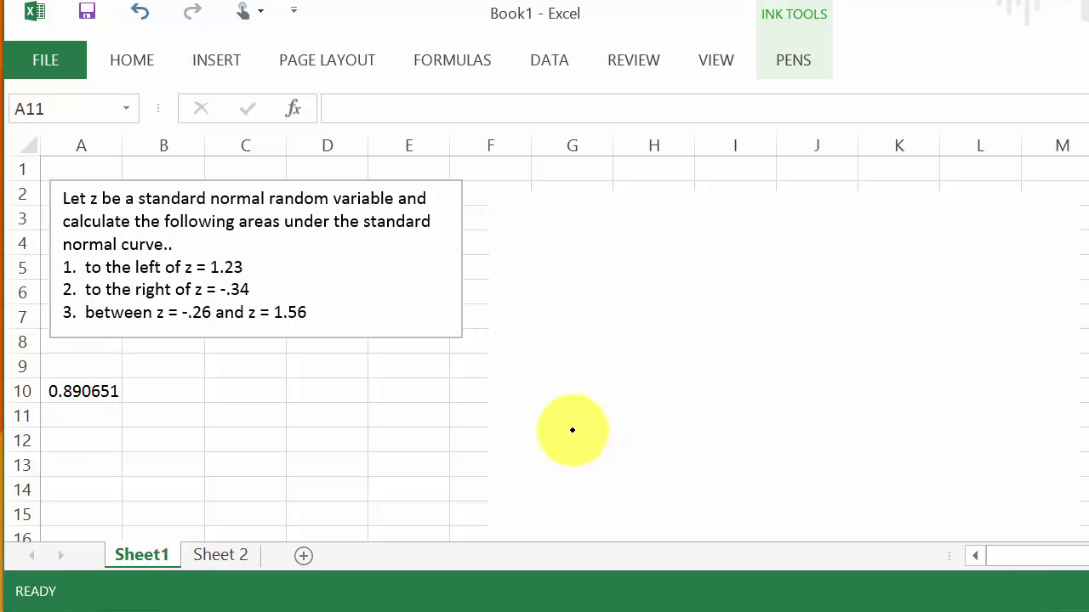
Step: Draw a black bell curve above a baseline in ink and mark its centre with a tick labelled μ=0
{"action": "left_click_drag", "start_coordinate": [549, 434], "coordinate": [1046, 414]}
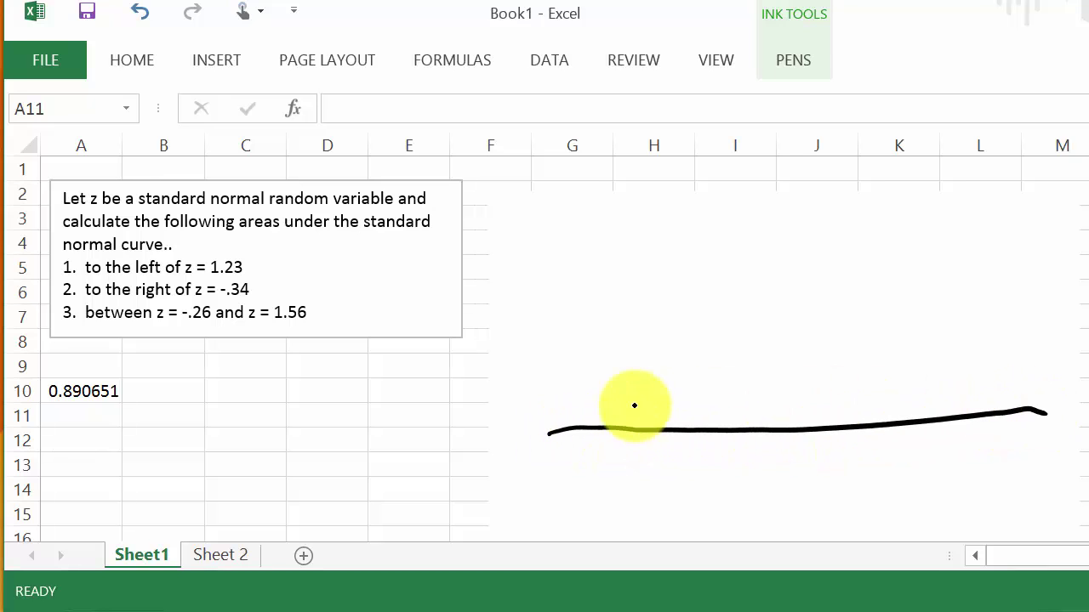
{"action": "mouse_move", "coordinate": [548, 411]}
{"action": "left_mouse_down"}
{"action": "mouse_move", "coordinate": [772, 276]}
{"action": "mouse_move", "coordinate": [1051, 391]}
{"action": "left_mouse_up"}
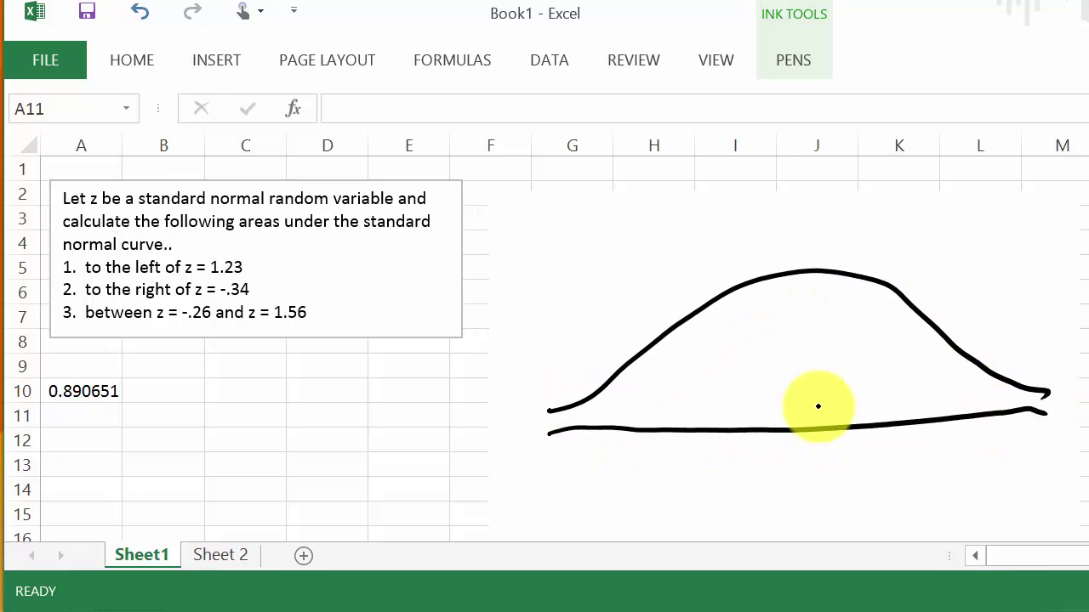
{"action": "left_click_drag", "start_coordinate": [796, 415], "coordinate": [793, 436]}
{"action": "left_click_drag", "start_coordinate": [771, 478], "coordinate": [794, 463]}
{"action": "left_click_drag", "start_coordinate": [803, 460], "coordinate": [816, 458]}
{"action": "left_click_drag", "start_coordinate": [803, 469], "coordinate": [831, 456]}
Step: Mark z = -.34 on the baseline left of the mean and draw a vertical line from the curve down to it
{"action": "mouse_move", "coordinate": [636, 420]}
{"action": "left_mouse_down"}
{"action": "mouse_move", "coordinate": [636, 440]}
{"action": "mouse_move", "coordinate": [596, 480]}
{"action": "mouse_move", "coordinate": [624, 462]}
{"action": "left_mouse_up"}
{"action": "left_click_drag", "start_coordinate": [613, 473], "coordinate": [663, 479]}
{"action": "mouse_move", "coordinate": [675, 458]}
{"action": "left_mouse_down"}
{"action": "mouse_move", "coordinate": [678, 478]}
{"action": "mouse_move", "coordinate": [712, 470]}
{"action": "mouse_move", "coordinate": [706, 480]}
{"action": "left_mouse_up"}
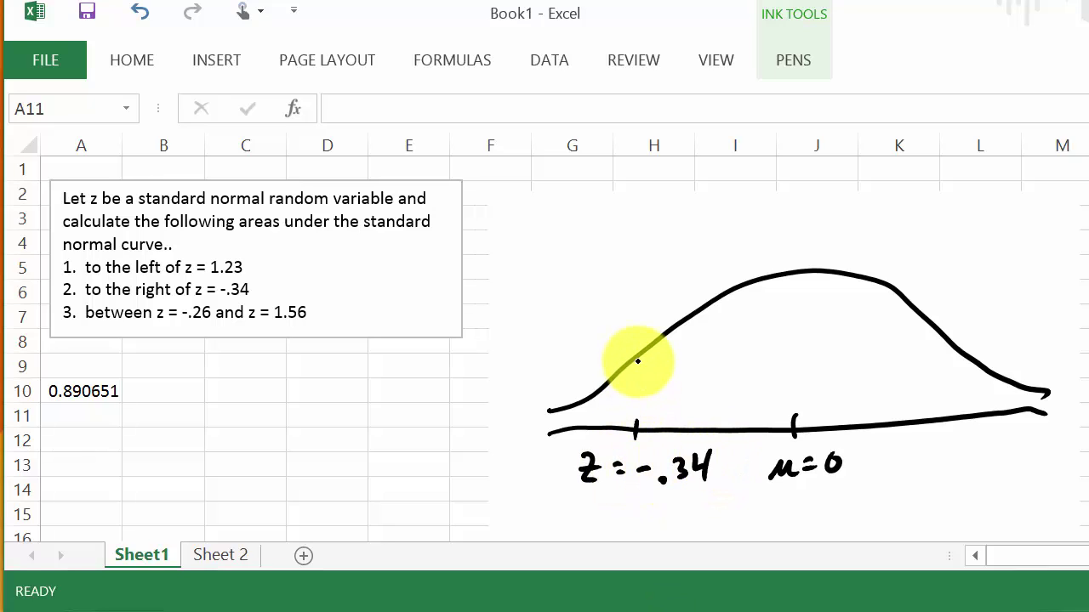
{"action": "left_click_drag", "start_coordinate": [638, 351], "coordinate": [638, 434]}
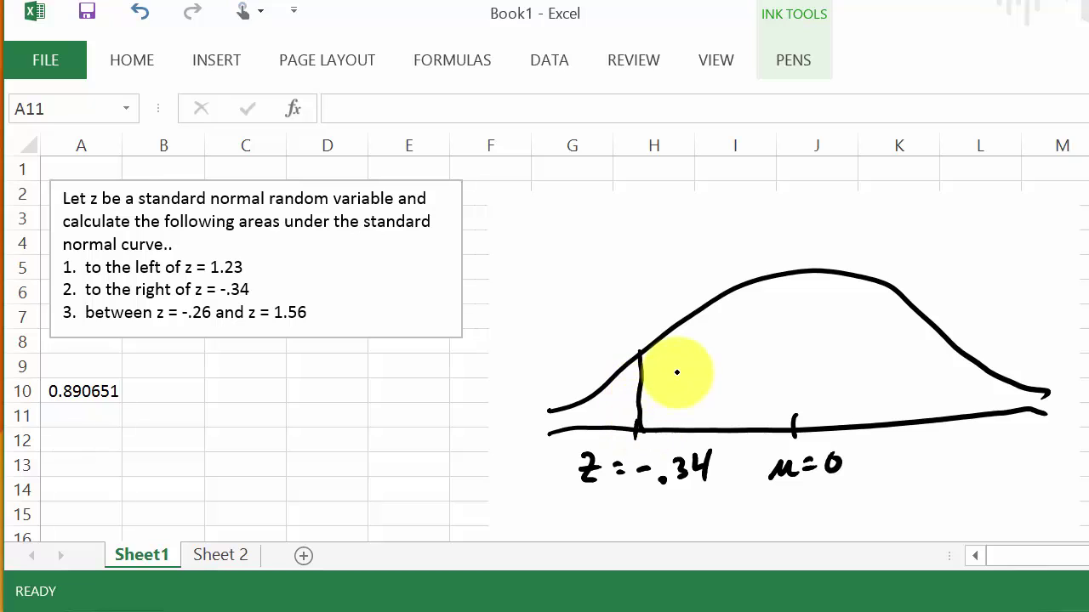
Step: Shade the area under the curve to the right of z = -.34 with thick red ink strokes
{"action": "left_click", "coordinate": [795, 53]}
{"action": "left_click", "coordinate": [350, 143]}
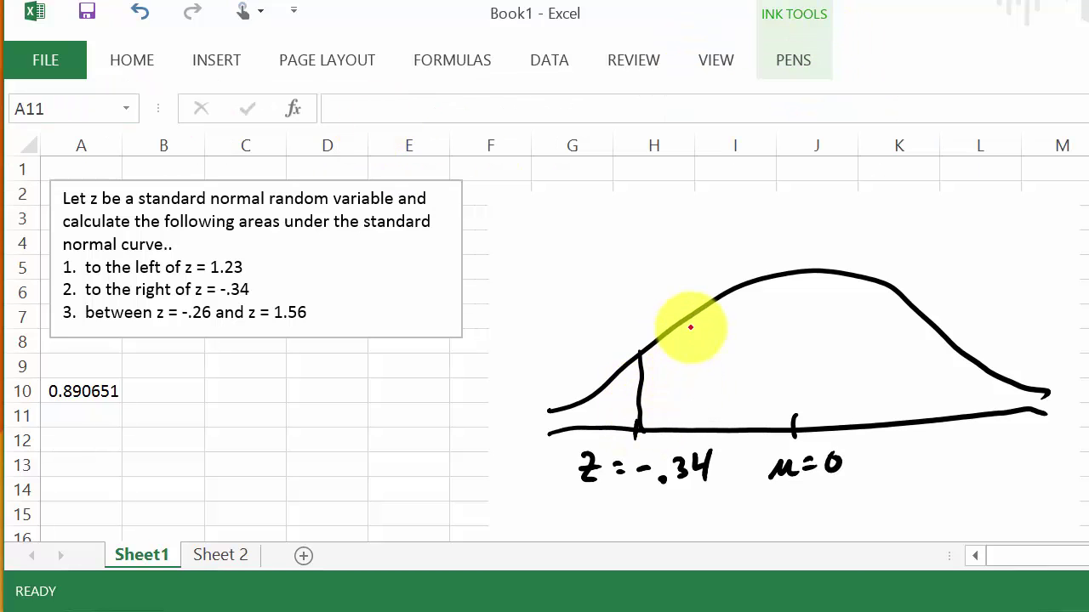
{"action": "left_click_drag", "start_coordinate": [691, 324], "coordinate": [656, 408]}
{"action": "left_click_drag", "start_coordinate": [772, 305], "coordinate": [702, 408]}
{"action": "left_click_drag", "start_coordinate": [824, 310], "coordinate": [753, 408]}
{"action": "mouse_move", "coordinate": [879, 321]}
{"action": "left_mouse_down"}
{"action": "mouse_move", "coordinate": [884, 351]}
{"action": "mouse_move", "coordinate": [812, 407]}
{"action": "left_mouse_up"}
{"action": "left_click_drag", "start_coordinate": [905, 339], "coordinate": [857, 410]}
{"action": "left_click_drag", "start_coordinate": [944, 356], "coordinate": [893, 411]}
{"action": "left_click_drag", "start_coordinate": [974, 381], "coordinate": [939, 419]}
{"action": "left_click_drag", "start_coordinate": [1017, 377], "coordinate": [1004, 388]}
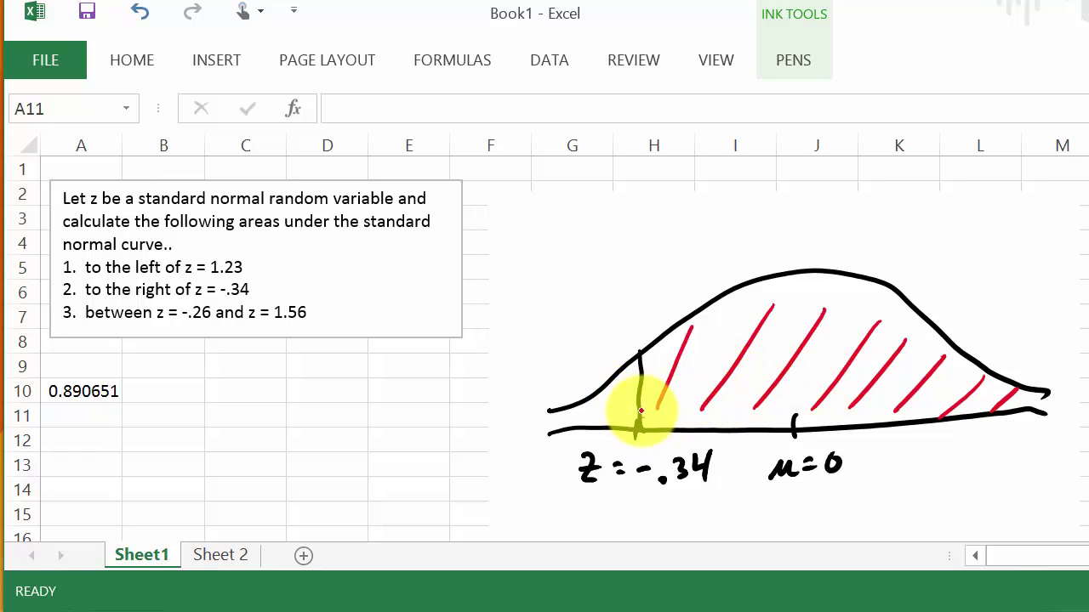
Step: Fill the tail area to the left of z = -.34 with thick blue ink
{"action": "left_click", "coordinate": [791, 61]}
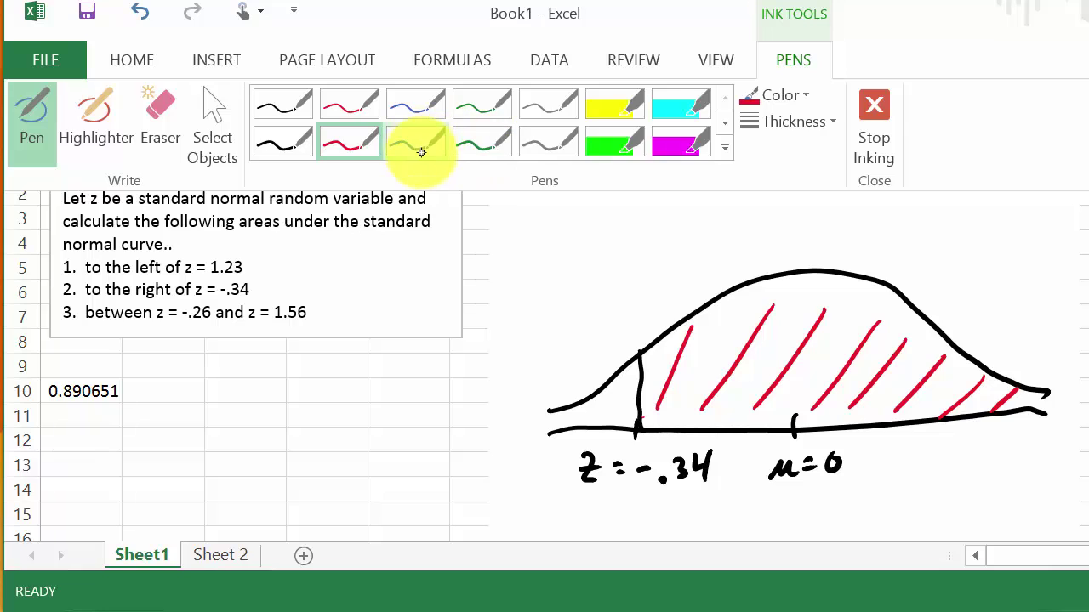
{"action": "left_click", "coordinate": [420, 148]}
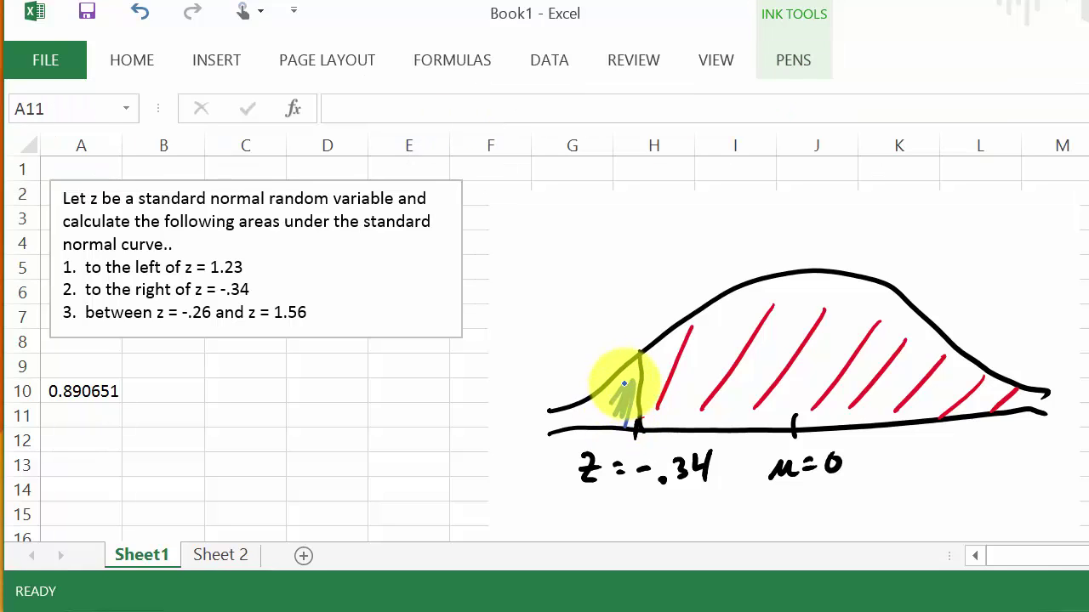
{"action": "mouse_move", "coordinate": [620, 377]}
{"action": "left_mouse_down"}
{"action": "mouse_move", "coordinate": [609, 401]}
{"action": "mouse_move", "coordinate": [583, 414]}
{"action": "mouse_move", "coordinate": [620, 389]}
{"action": "left_mouse_up"}
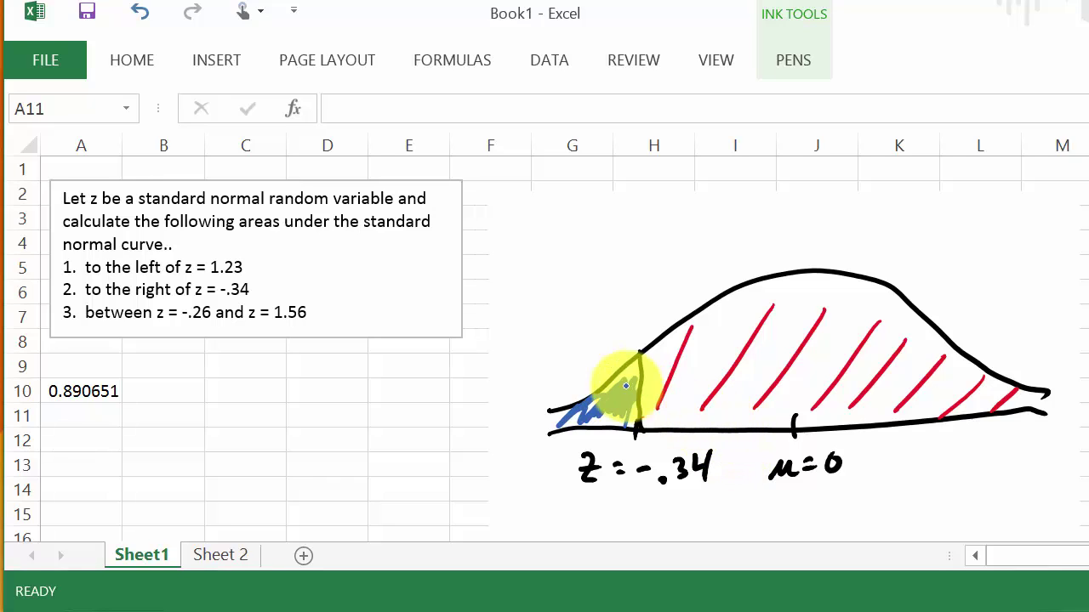
{"action": "mouse_move", "coordinate": [643, 403]}
{"action": "left_mouse_down"}
{"action": "mouse_move", "coordinate": [587, 401]}
{"action": "mouse_move", "coordinate": [607, 408]}
{"action": "left_mouse_up"}
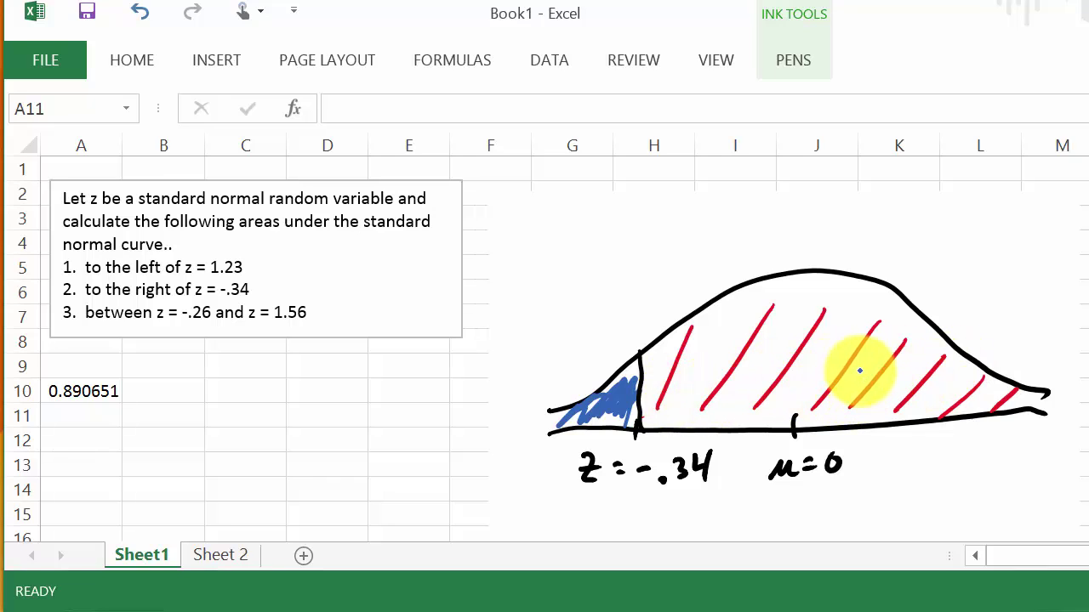
Step: Stop inking and insert the NORM.S.DIST function in cell A11 from the most recently used functions
{"action": "left_click", "coordinate": [797, 46]}
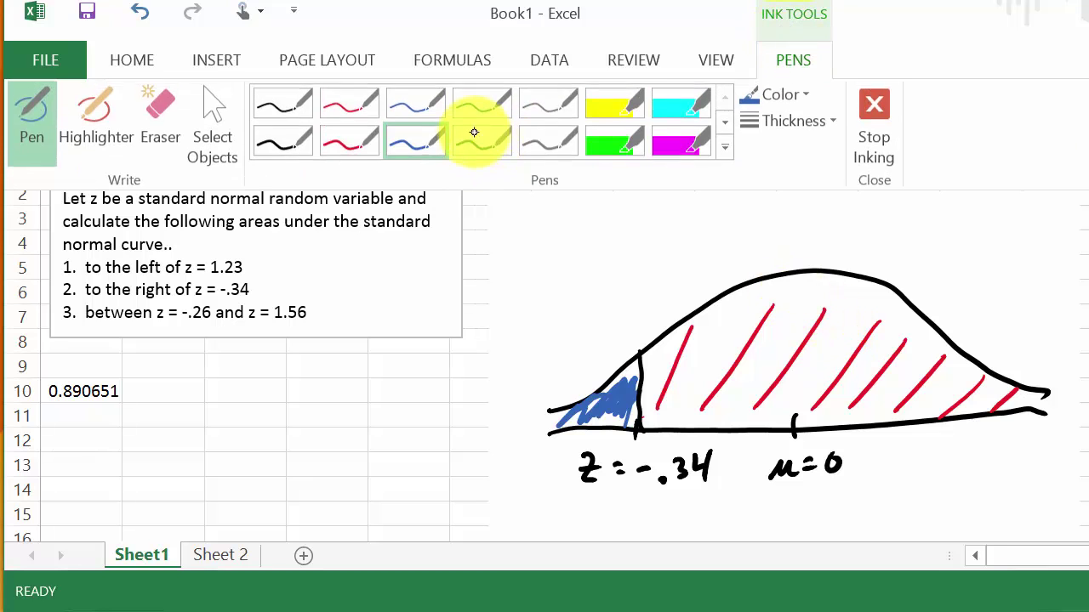
{"action": "left_click", "coordinate": [880, 136]}
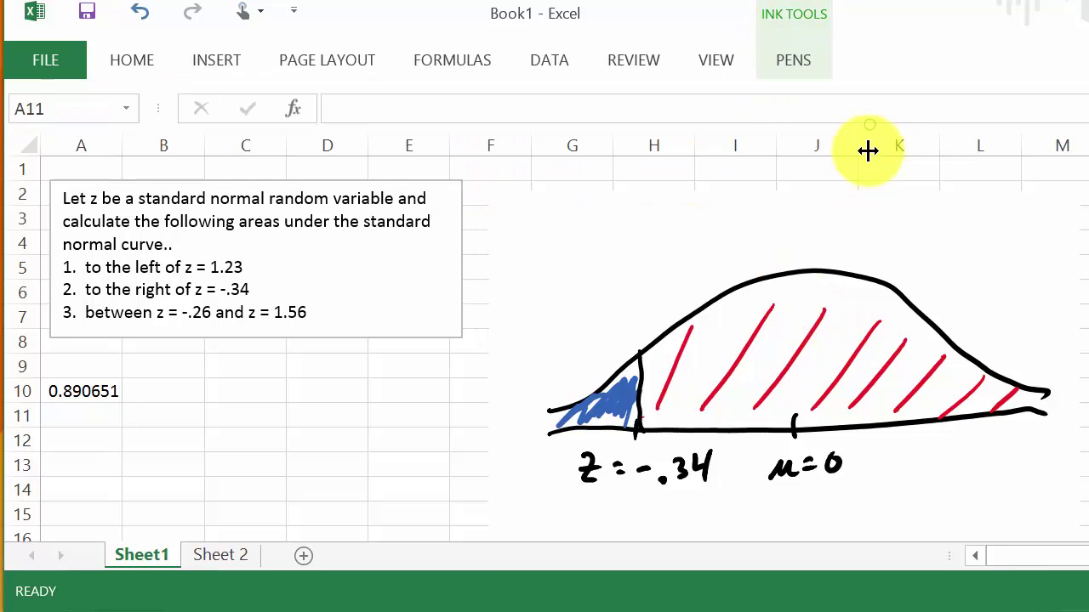
{"action": "left_click", "coordinate": [78, 413]}
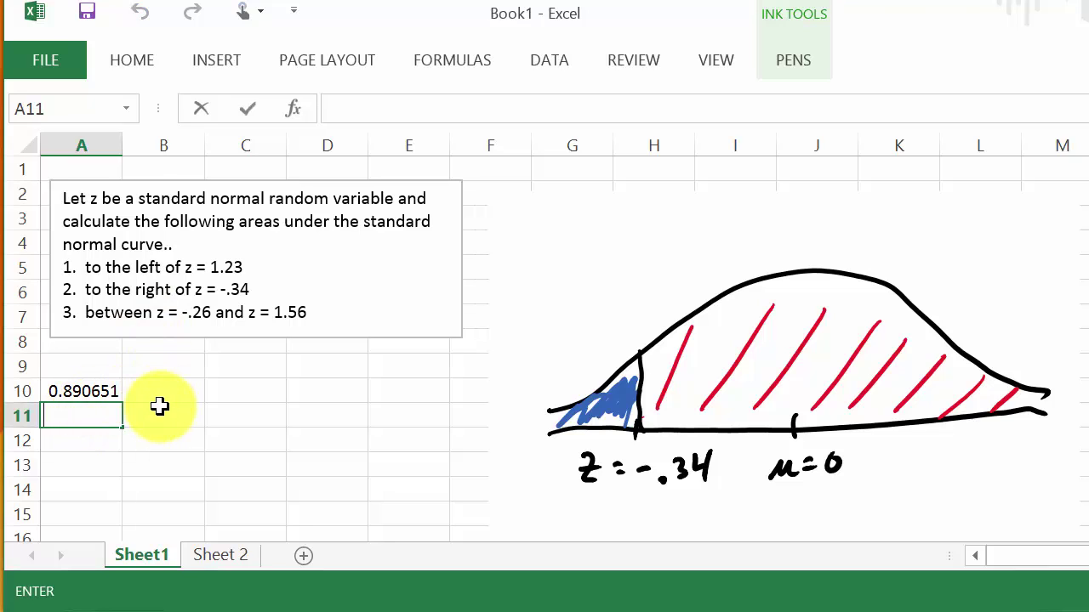
{"action": "left_click", "coordinate": [155, 407]}
{"action": "left_click", "coordinate": [90, 408]}
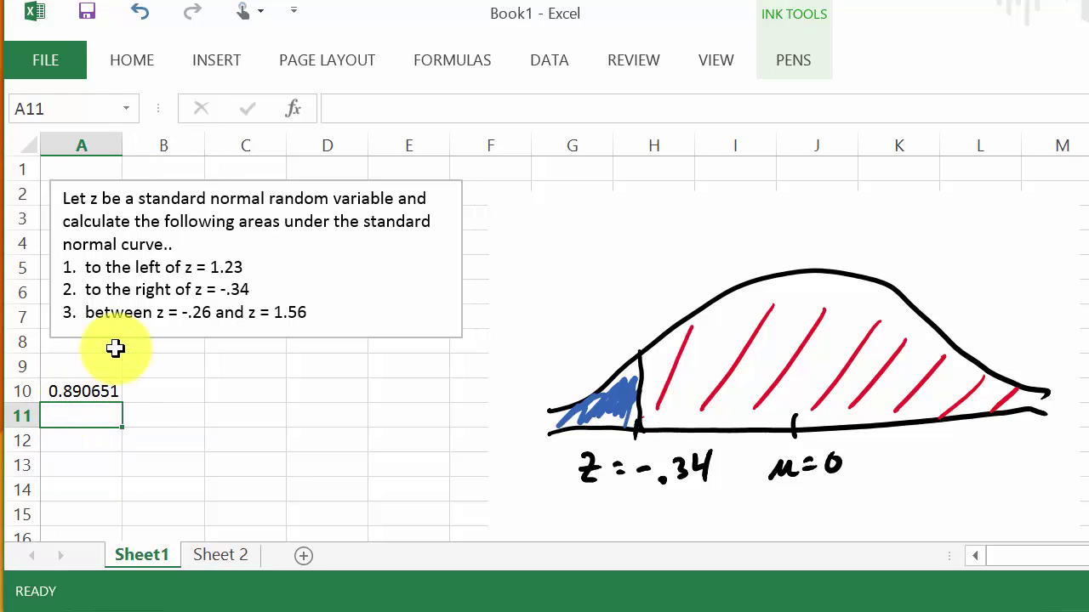
{"action": "left_click", "coordinate": [294, 111]}
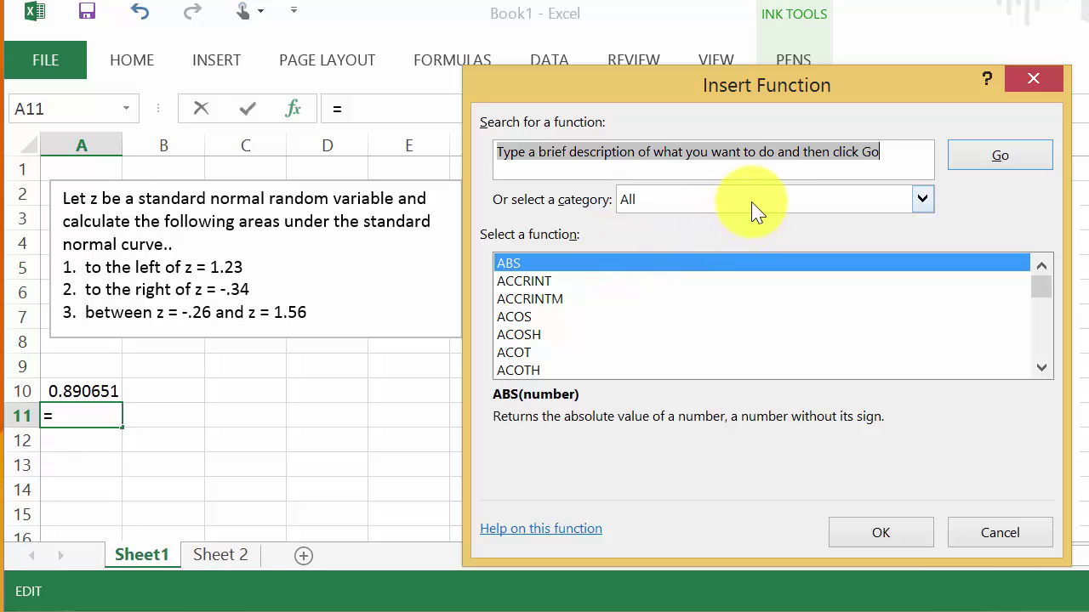
{"action": "left_click", "coordinate": [755, 213]}
{"action": "left_click", "coordinate": [692, 233]}
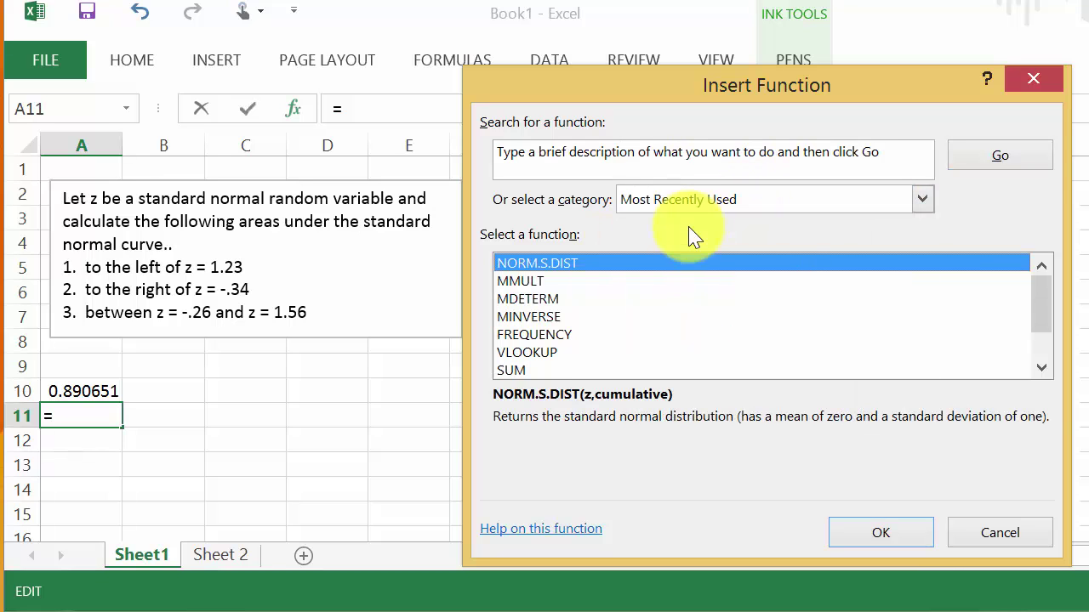
{"action": "double_click", "coordinate": [572, 264]}
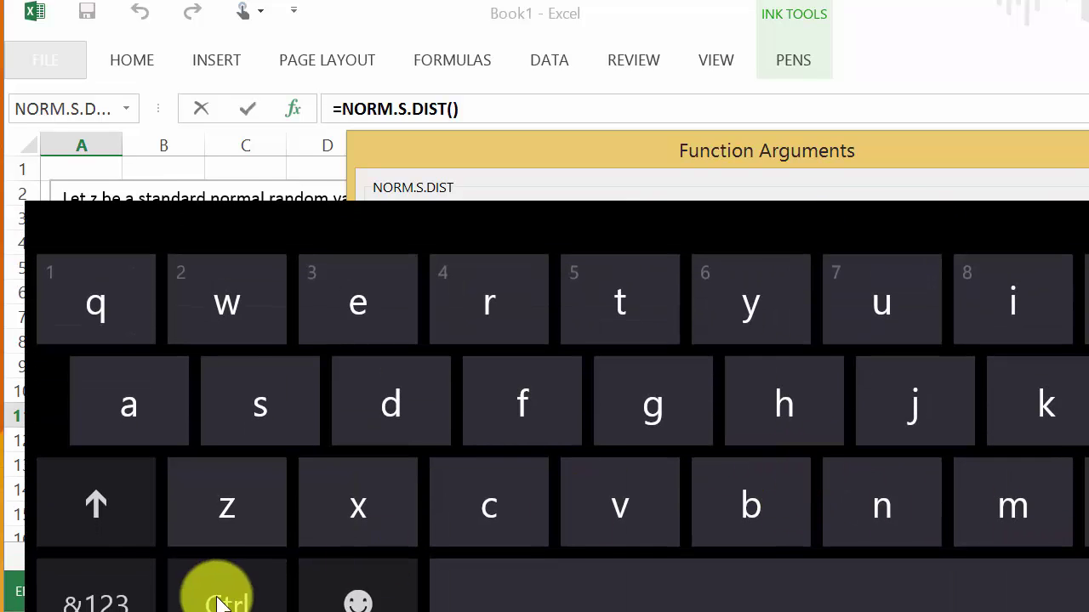
Step: Set the NORM.S.DIST arguments to Z -.34 and Cumulative true, and enter the formula in A11
{"action": "left_click", "coordinate": [136, 596]}
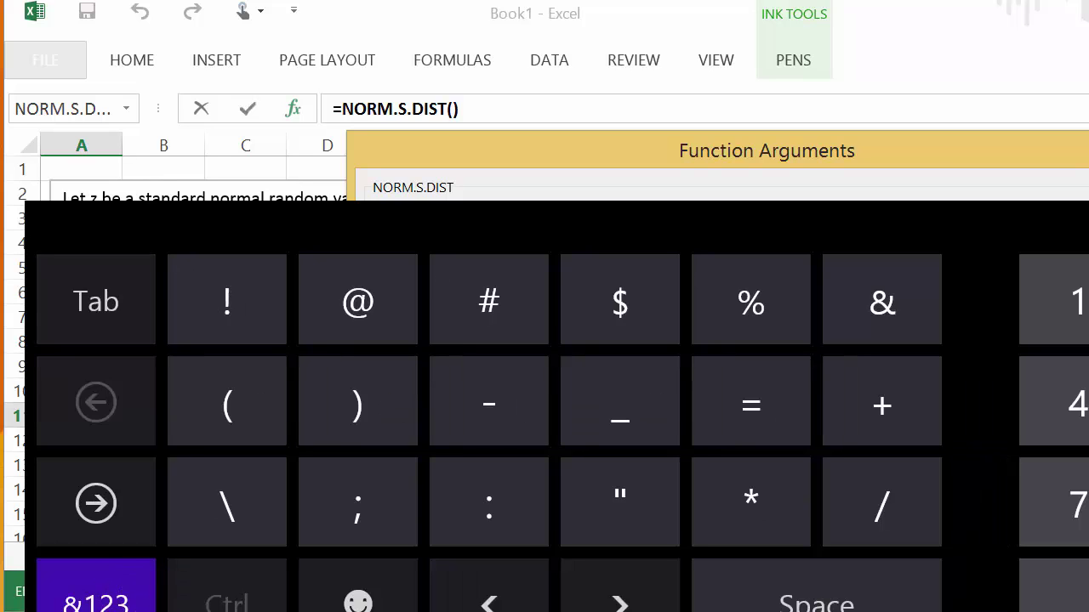
{"action": "left_click", "coordinate": [489, 401]}
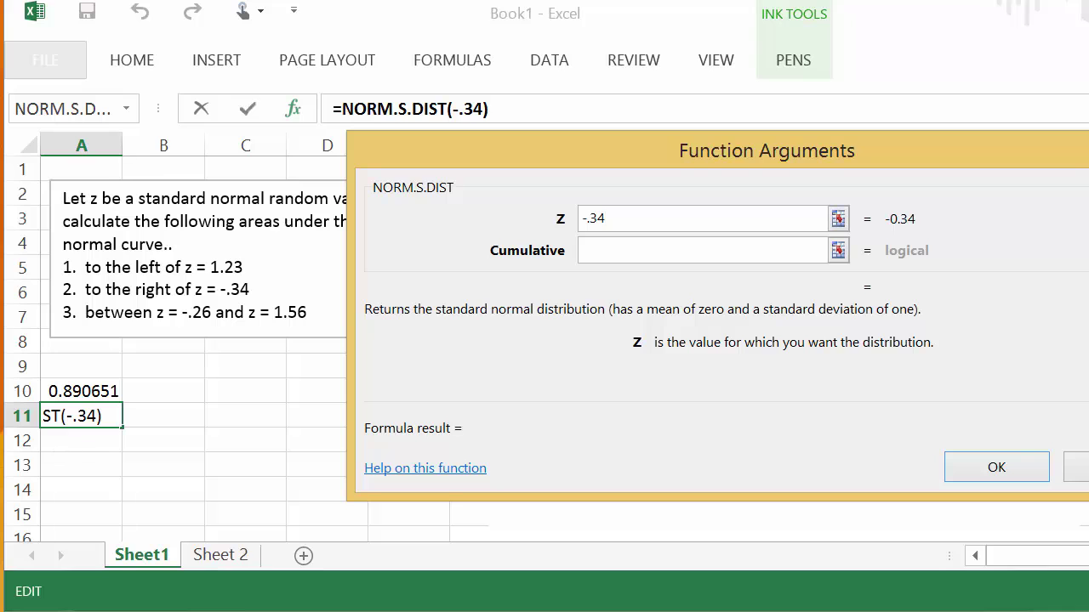
{"action": "left_click", "coordinate": [737, 249]}
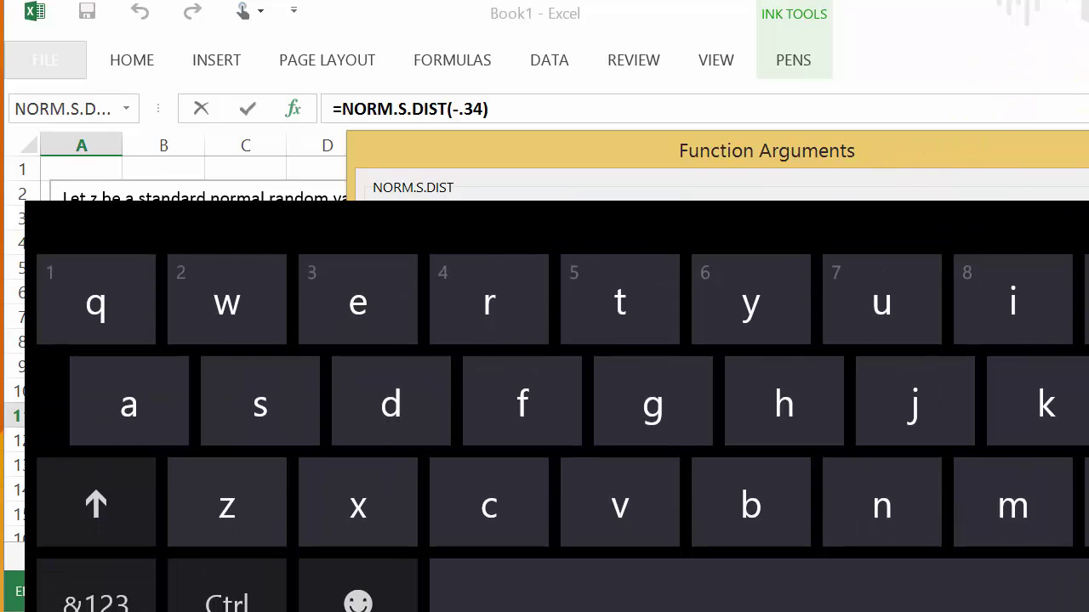
{"action": "left_click", "coordinate": [620, 302]}
{"action": "left_click", "coordinate": [489, 302]}
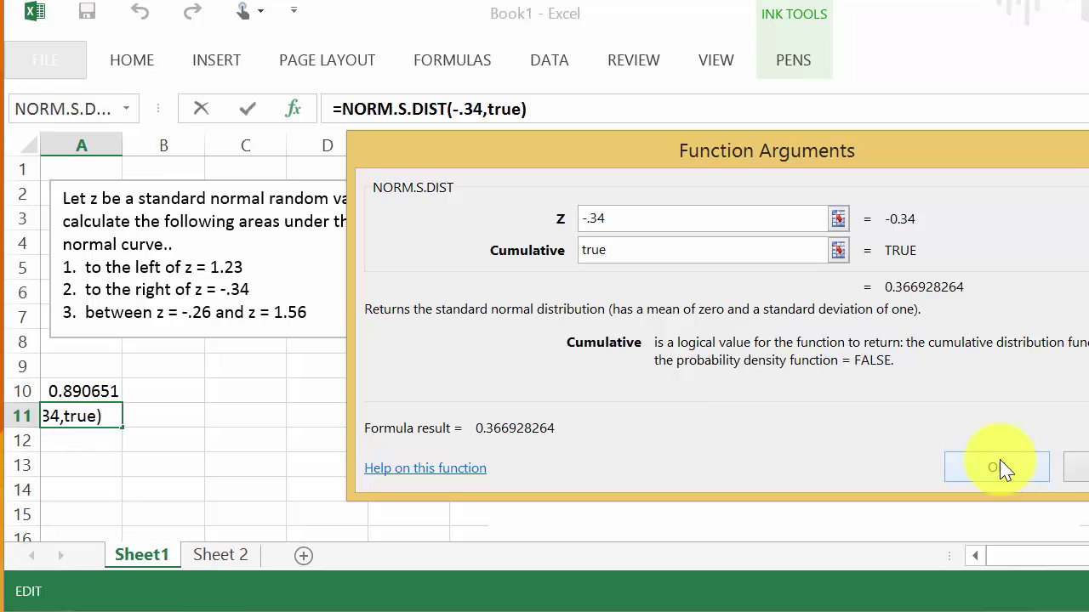
{"action": "left_click", "coordinate": [1001, 469]}
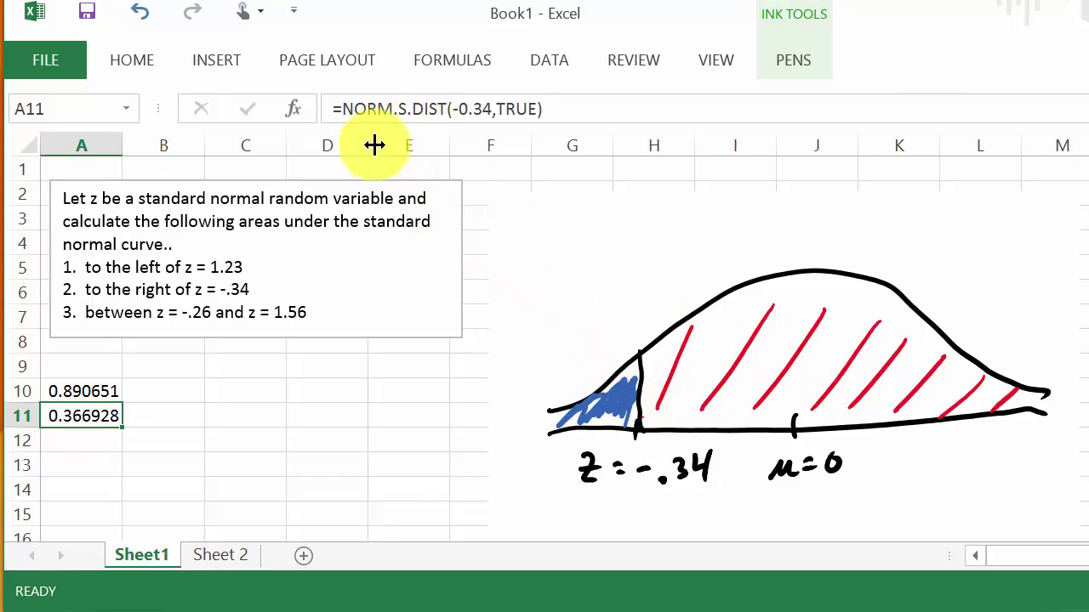
Step: Change the formula in A11 to =1-NORM.S.DIST(-0.34,TRUE) to calculate the area to the right
{"action": "left_click", "coordinate": [344, 110]}
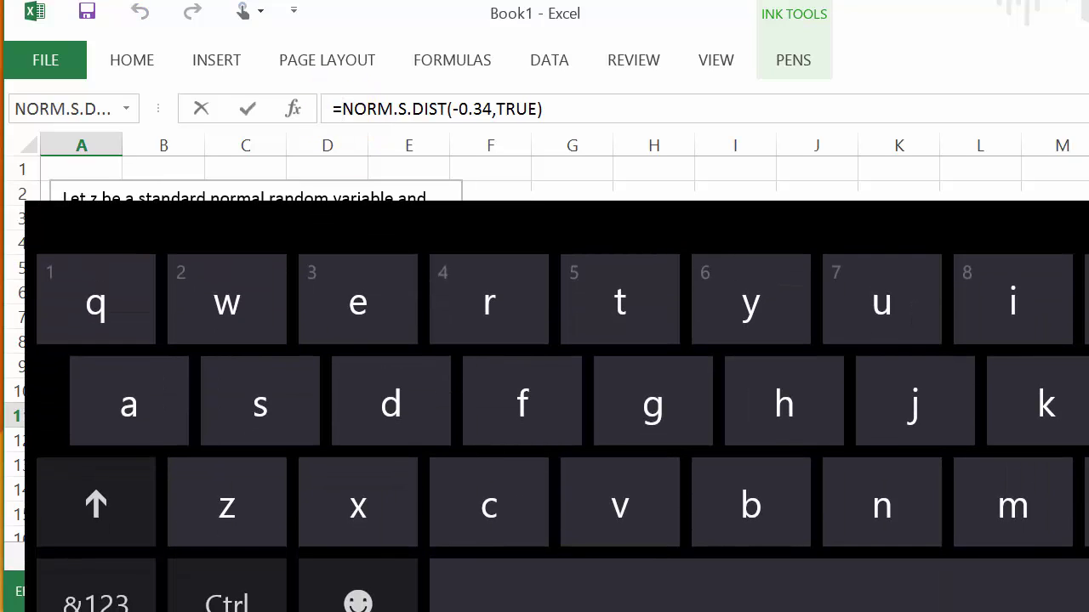
{"action": "left_click", "coordinate": [96, 600]}
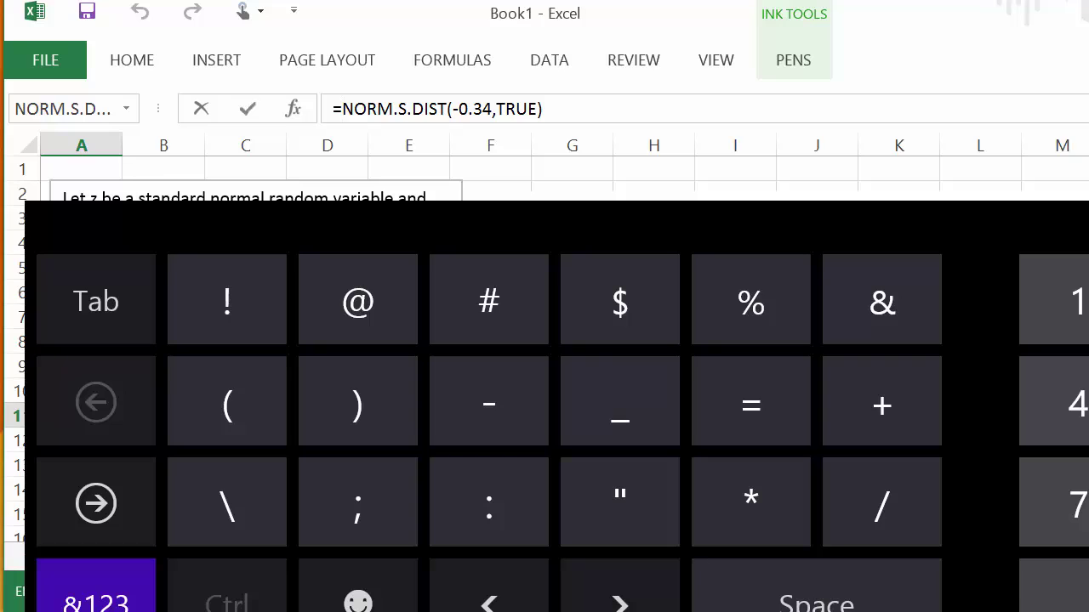
{"action": "type", "text": "1_"}
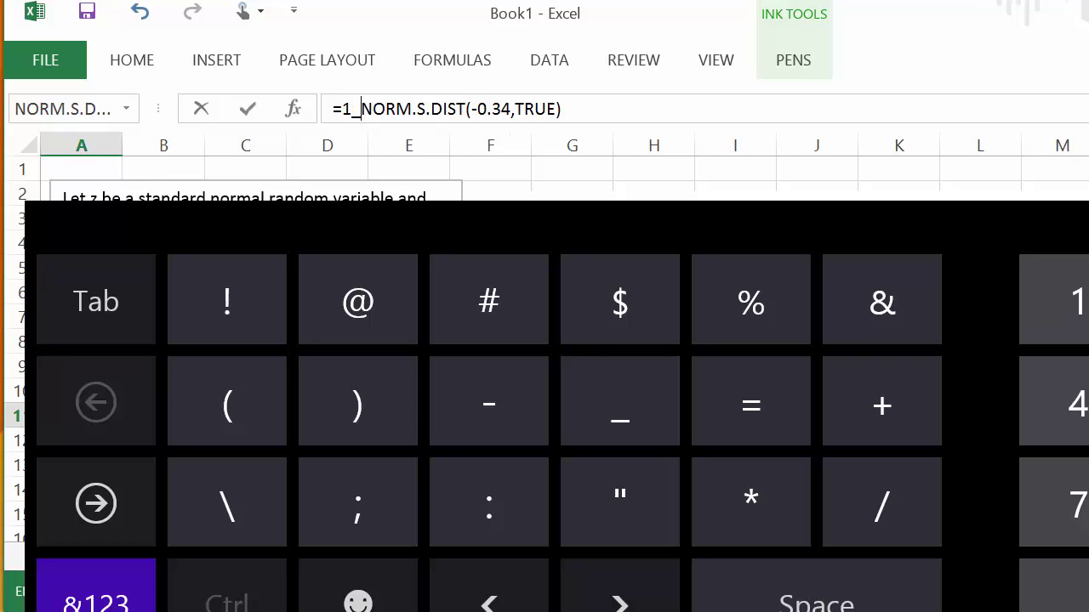
{"action": "key", "text": "BackSpace"}
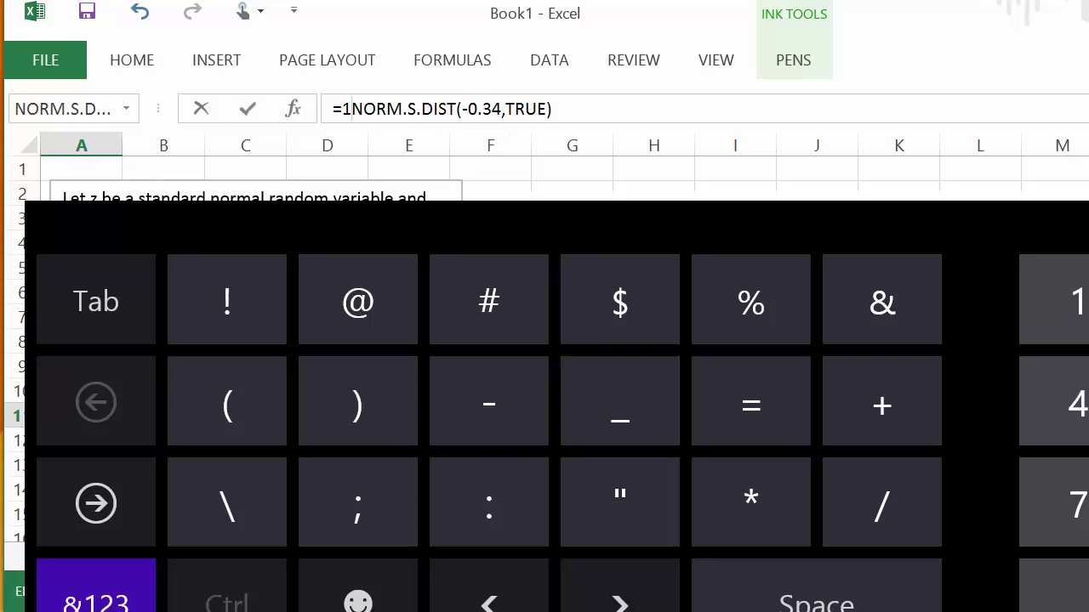
{"action": "type", "text": "-"}
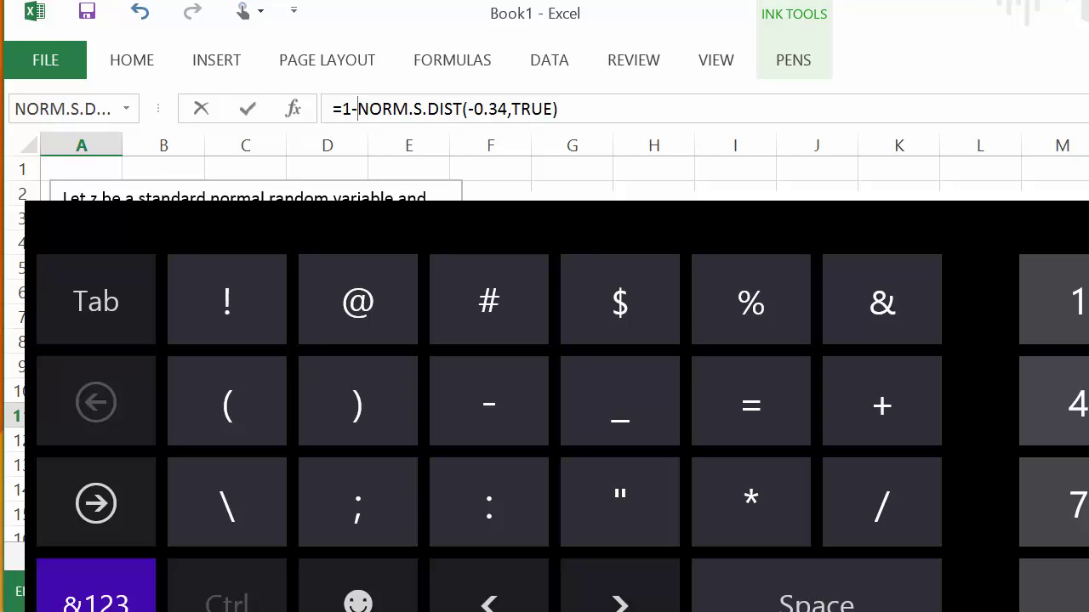
{"action": "key", "text": "Return"}
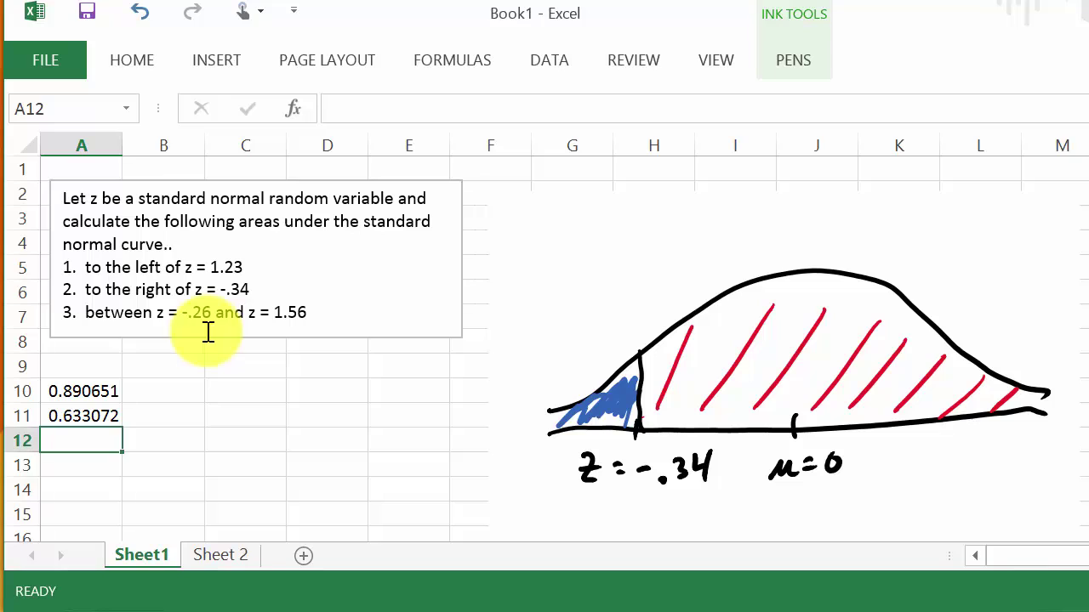
Step: Erase the z = -.34 sketch and draw a new black bell curve above a baseline in its place
{"action": "left_click", "coordinate": [801, 76]}
{"action": "left_click", "coordinate": [290, 129]}
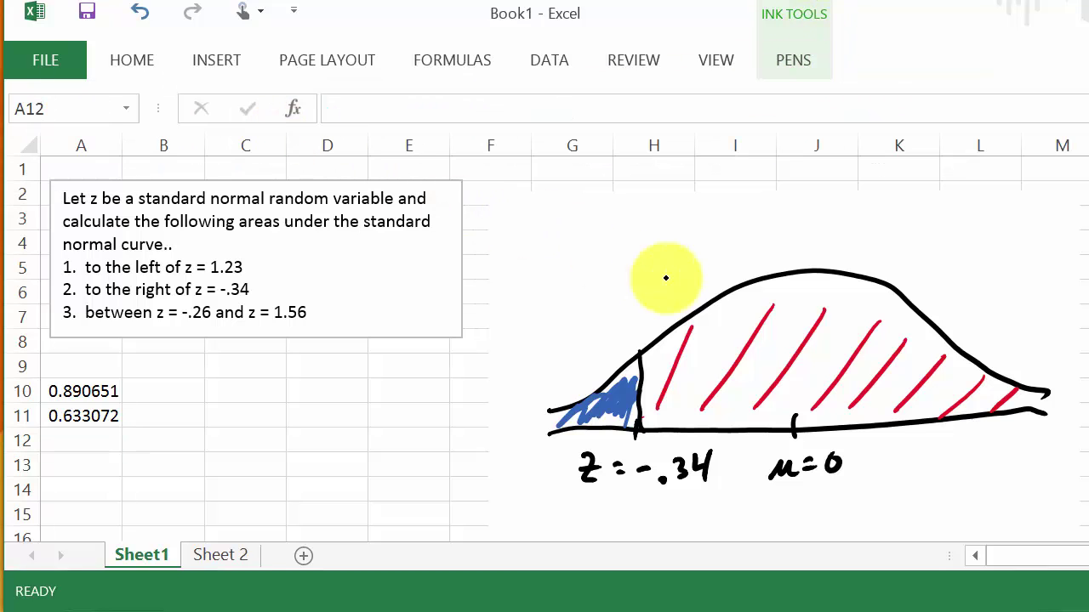
{"action": "mouse_move", "coordinate": [895, 312]}
{"action": "left_mouse_down"}
{"action": "mouse_move", "coordinate": [990, 417]}
{"action": "mouse_move", "coordinate": [1008, 348]}
{"action": "mouse_move", "coordinate": [1026, 360]}
{"action": "mouse_move", "coordinate": [749, 381]}
{"action": "mouse_move", "coordinate": [742, 364]}
{"action": "mouse_move", "coordinate": [613, 468]}
{"action": "mouse_move", "coordinate": [638, 435]}
{"action": "mouse_move", "coordinate": [828, 496]}
{"action": "mouse_move", "coordinate": [788, 489]}
{"action": "left_mouse_up"}
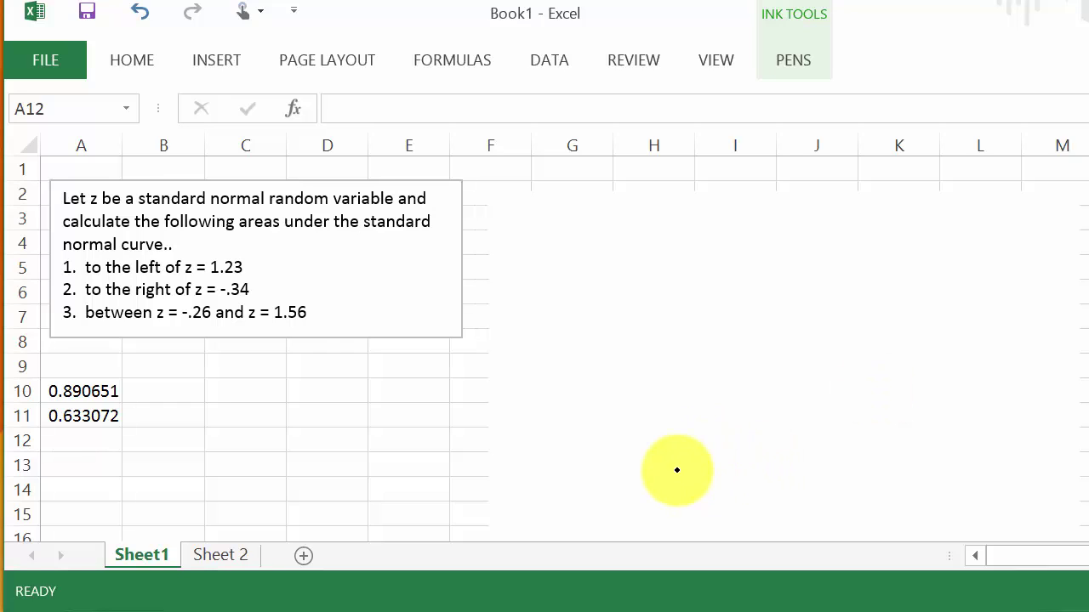
{"action": "left_click_drag", "start_coordinate": [535, 460], "coordinate": [1050, 444]}
{"action": "mouse_move", "coordinate": [536, 442]}
{"action": "left_mouse_down"}
{"action": "mouse_move", "coordinate": [629, 383]}
{"action": "mouse_move", "coordinate": [860, 355]}
{"action": "mouse_move", "coordinate": [1051, 430]}
{"action": "left_mouse_up"}
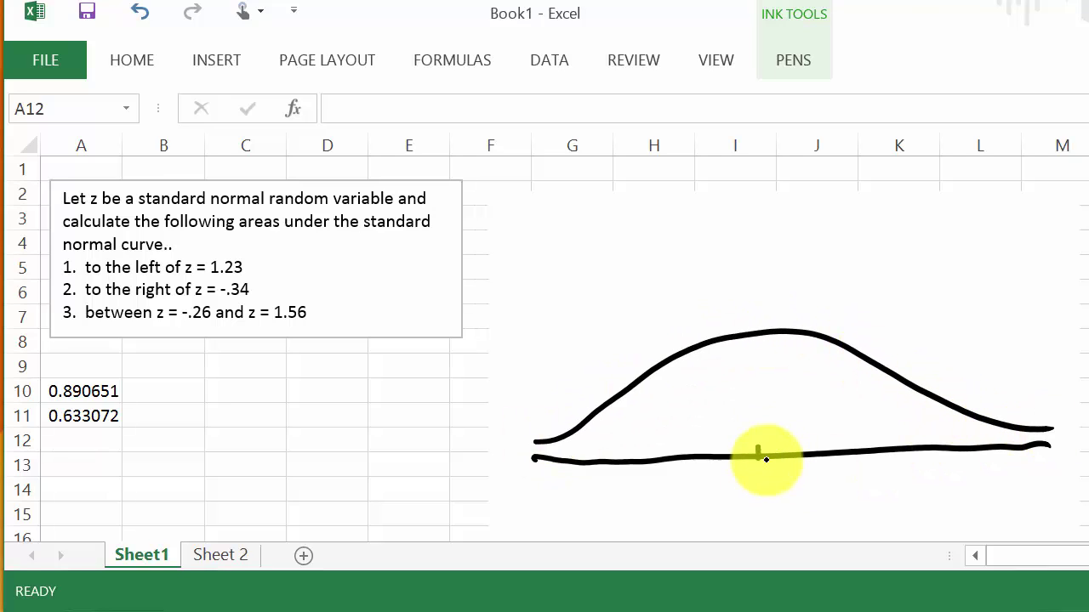
Step: Mark three ticks on the baseline in black ink and label them -.26, μ=0 and 1.56
{"action": "mouse_move", "coordinate": [757, 446]}
{"action": "left_mouse_down"}
{"action": "mouse_move", "coordinate": [745, 486]}
{"action": "mouse_move", "coordinate": [799, 485]}
{"action": "left_mouse_up"}
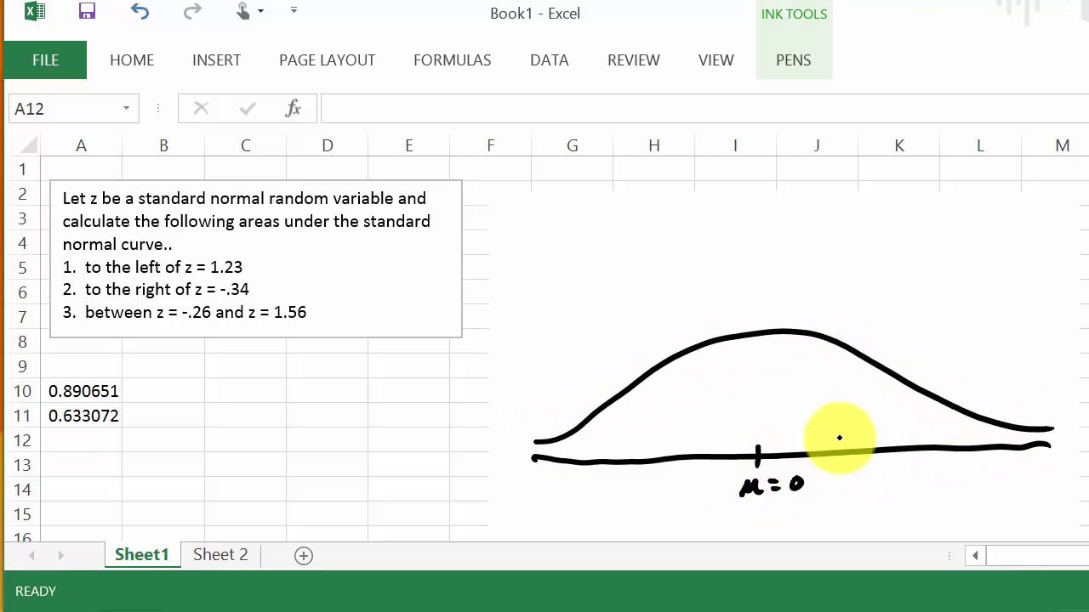
{"action": "mouse_move", "coordinate": [616, 452]}
{"action": "left_mouse_down"}
{"action": "mouse_move", "coordinate": [587, 496]}
{"action": "mouse_move", "coordinate": [650, 497]}
{"action": "left_mouse_up"}
{"action": "left_click", "coordinate": [603, 505]}
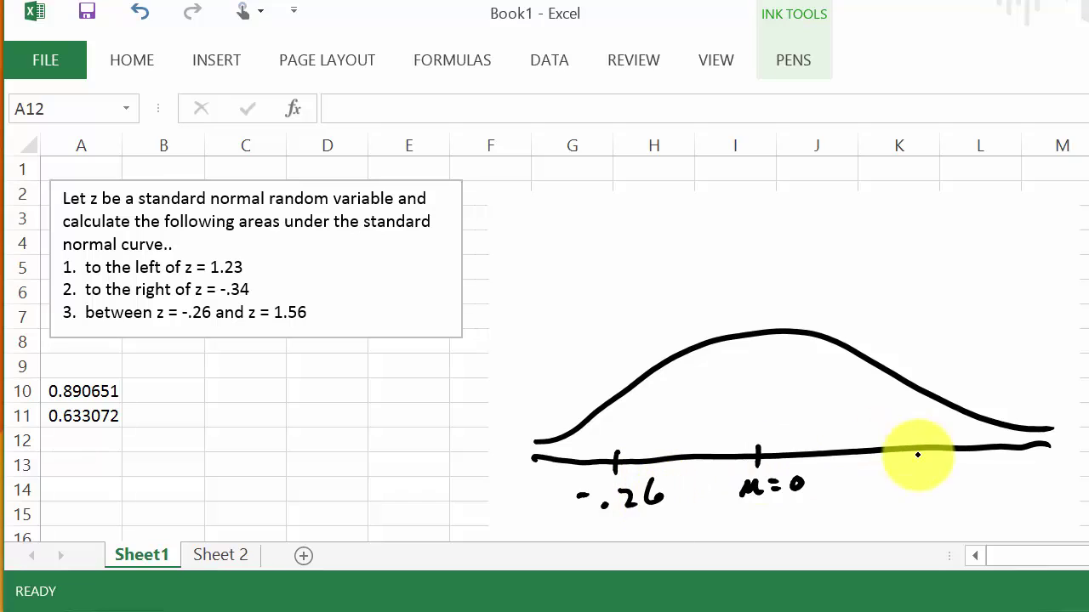
{"action": "mouse_move", "coordinate": [880, 439]}
{"action": "left_mouse_down"}
{"action": "mouse_move", "coordinate": [886, 459]}
{"action": "mouse_move", "coordinate": [870, 493]}
{"action": "mouse_move", "coordinate": [922, 483]}
{"action": "left_mouse_up"}
{"action": "left_click", "coordinate": [881, 491]}
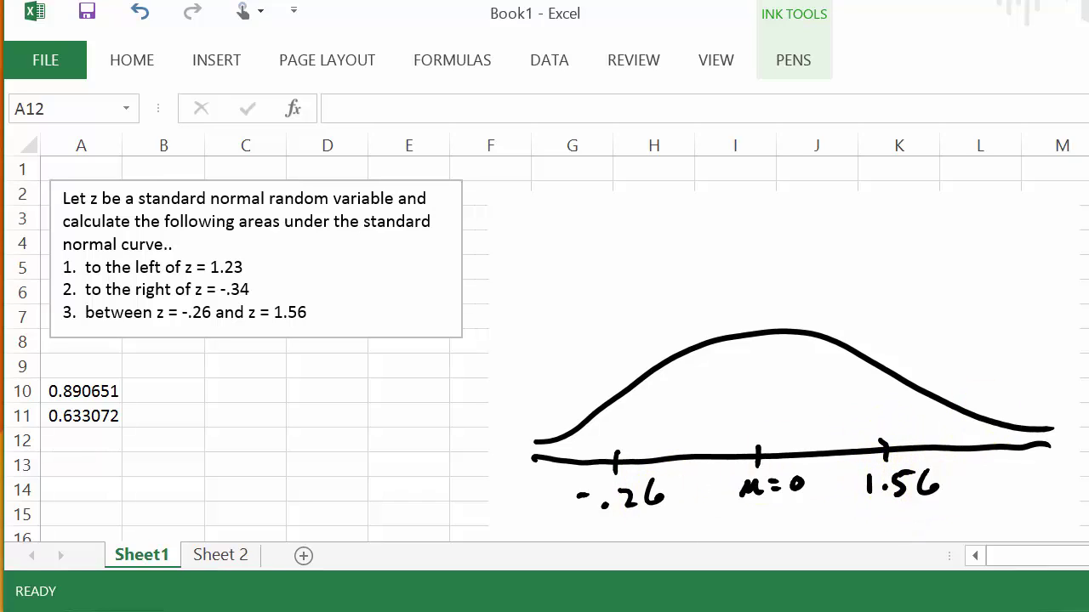
Step: Draw black vertical lines from the curve down to the baseline at -.26 and 1.56
{"action": "key", "text": "Escape"}
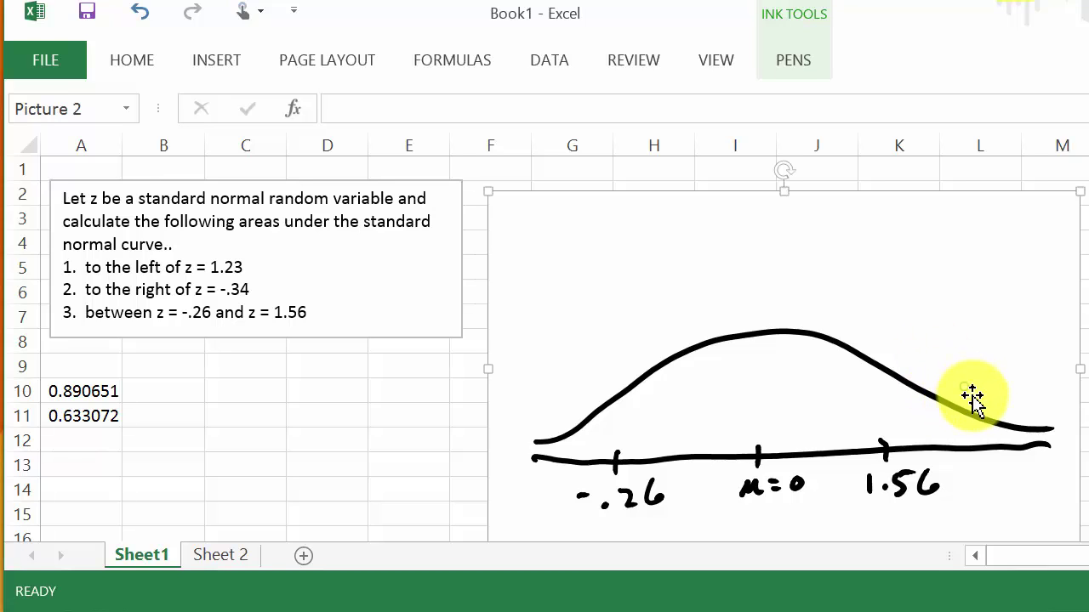
{"action": "left_click", "coordinate": [913, 48]}
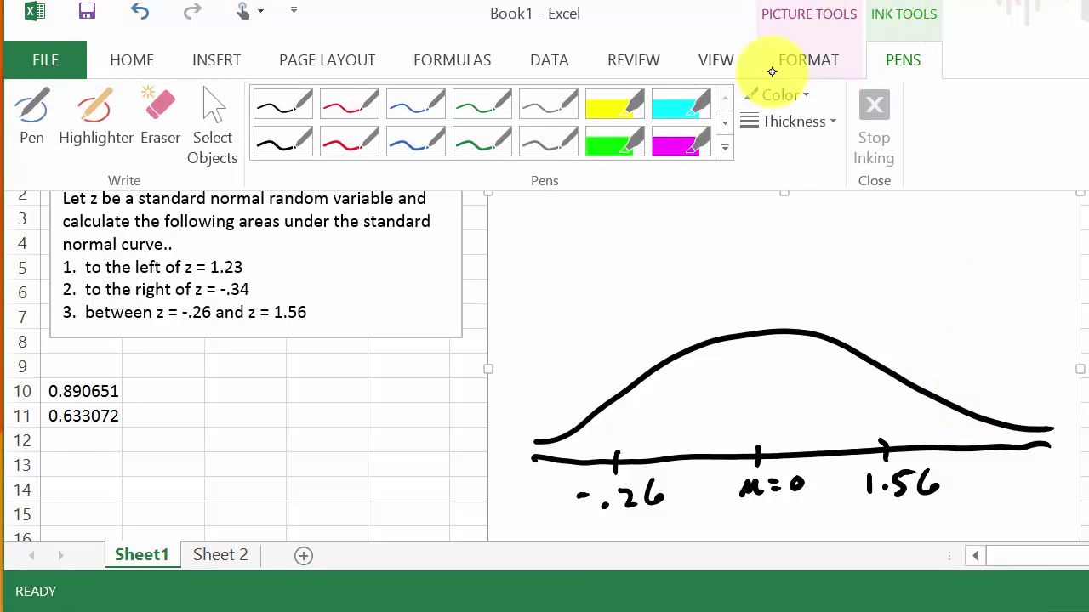
{"action": "left_click", "coordinate": [287, 132]}
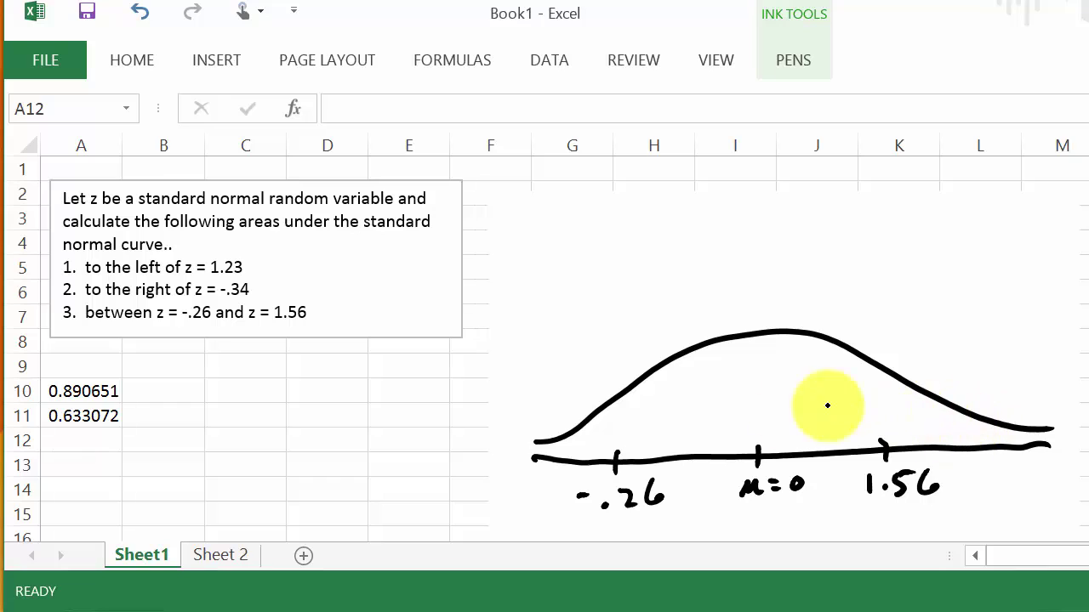
{"action": "left_click_drag", "start_coordinate": [621, 393], "coordinate": [621, 424]}
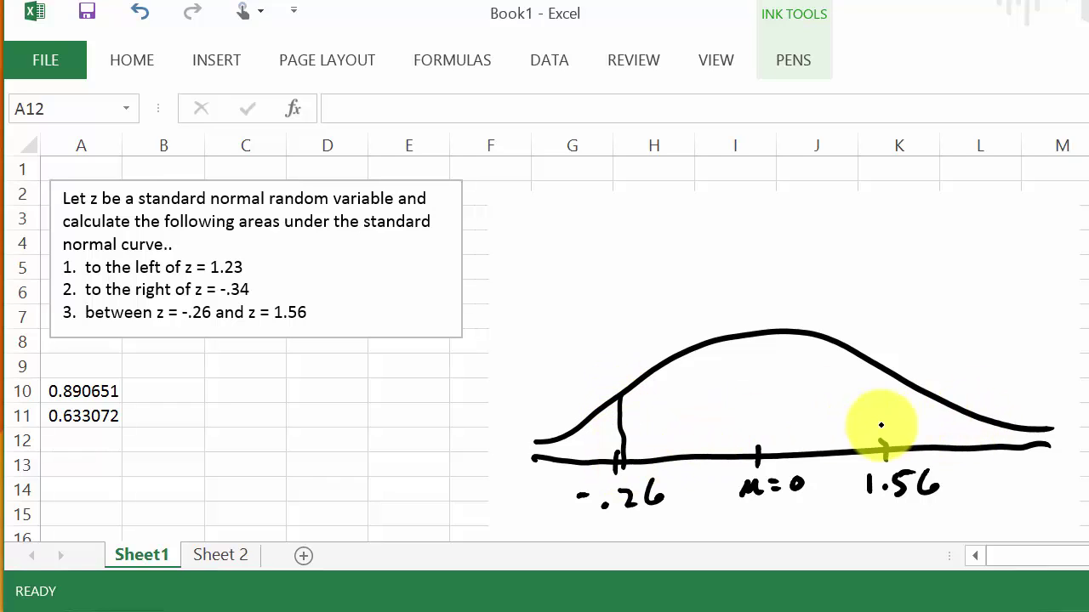
{"action": "left_click_drag", "start_coordinate": [887, 369], "coordinate": [886, 459]}
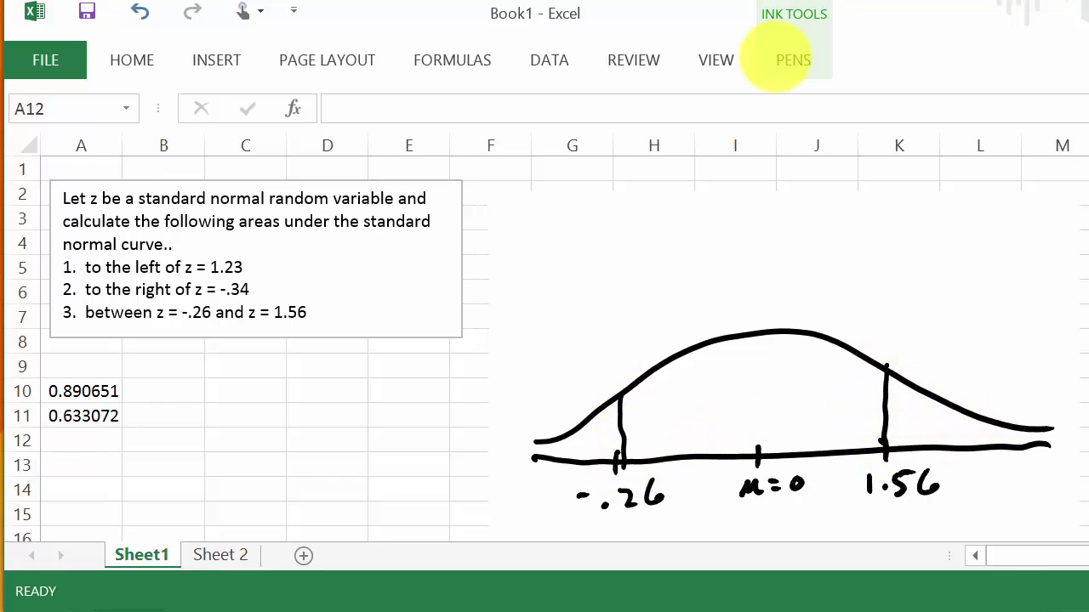
Step: Hatch the area under the curve between -.26 and 1.56 with red pen strokes
{"action": "left_click", "coordinate": [763, 57]}
{"action": "left_click", "coordinate": [377, 151]}
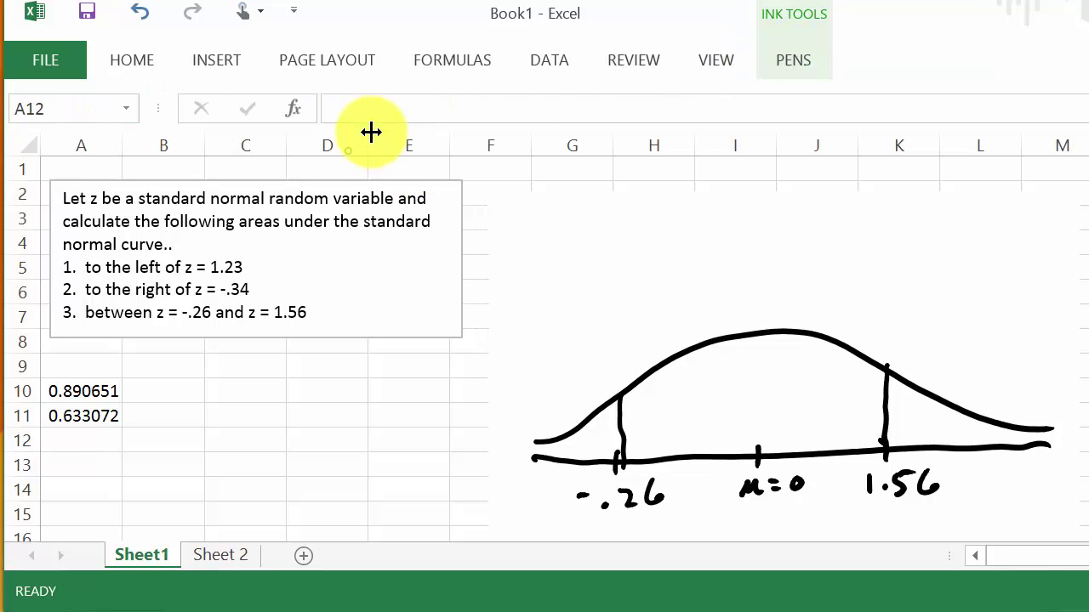
{"action": "left_click_drag", "start_coordinate": [672, 370], "coordinate": [639, 432]}
{"action": "left_click_drag", "start_coordinate": [713, 366], "coordinate": [664, 440]}
{"action": "left_click_drag", "start_coordinate": [764, 378], "coordinate": [721, 436]}
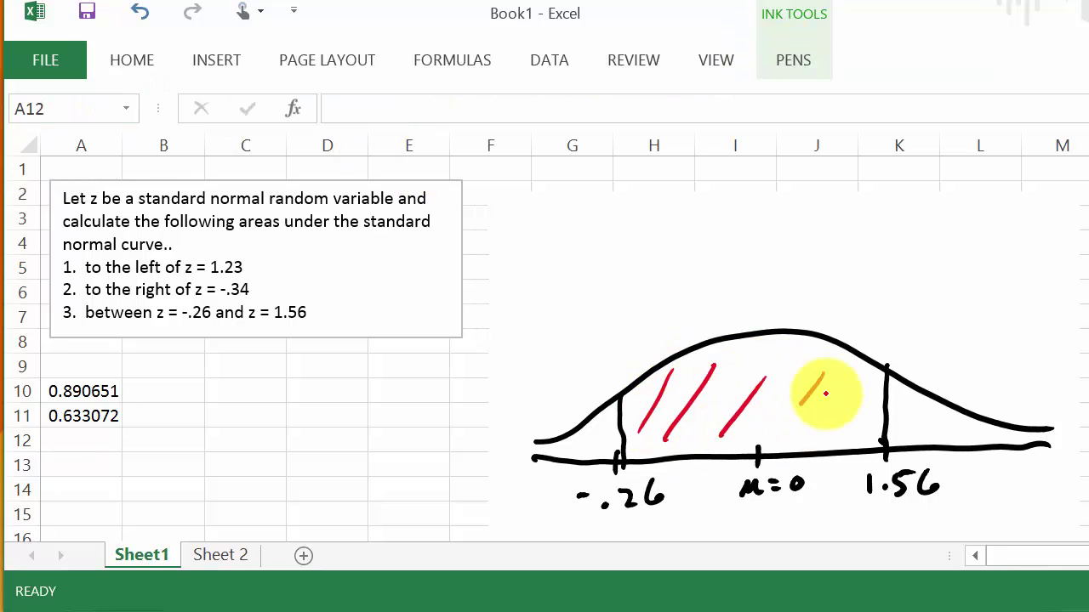
{"action": "left_click_drag", "start_coordinate": [823, 374], "coordinate": [779, 429]}
{"action": "mouse_move", "coordinate": [842, 387]}
{"action": "left_mouse_down"}
{"action": "mouse_move", "coordinate": [814, 429]}
{"action": "mouse_move", "coordinate": [846, 438]}
{"action": "left_mouse_up"}
{"action": "mouse_move", "coordinate": [799, 357]}
{"action": "left_mouse_down"}
{"action": "mouse_move", "coordinate": [748, 426]}
{"action": "mouse_move", "coordinate": [723, 429]}
{"action": "left_mouse_up"}
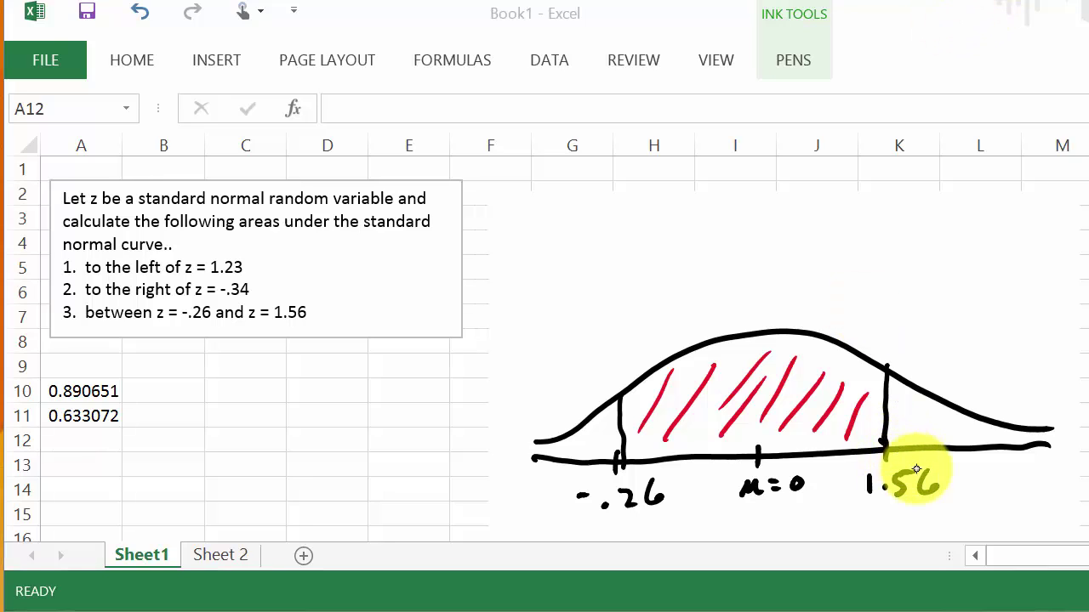
Step: Draw in black a dashed line above 1.56 with a left-pointing arrow, and a scribbled-out arrow leftward from a line above -.26
{"action": "left_click", "coordinate": [997, 375]}
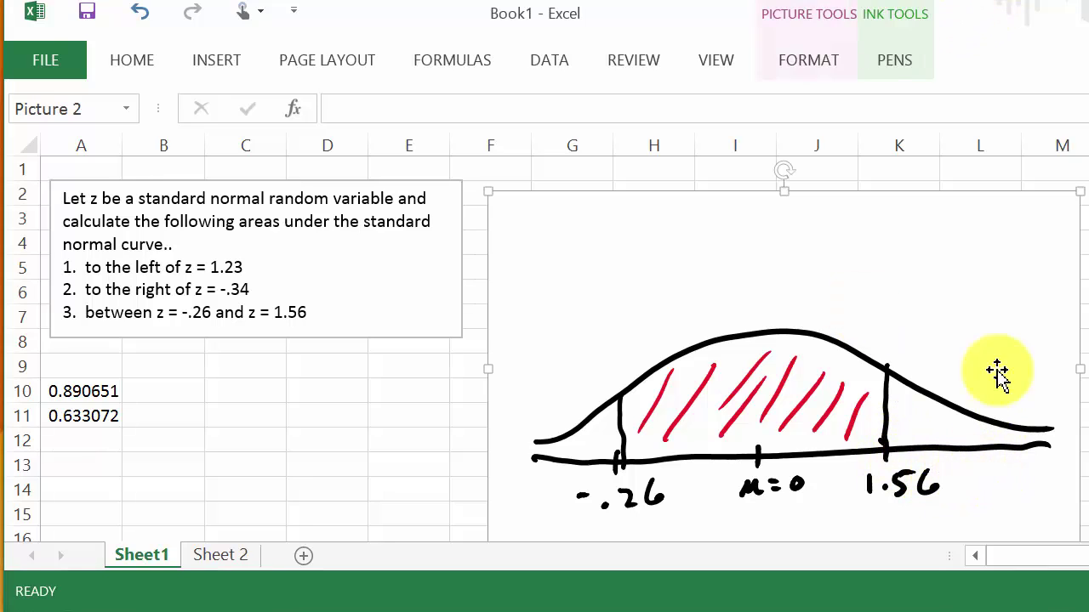
{"action": "left_click", "coordinate": [903, 53]}
{"action": "left_click", "coordinate": [284, 145]}
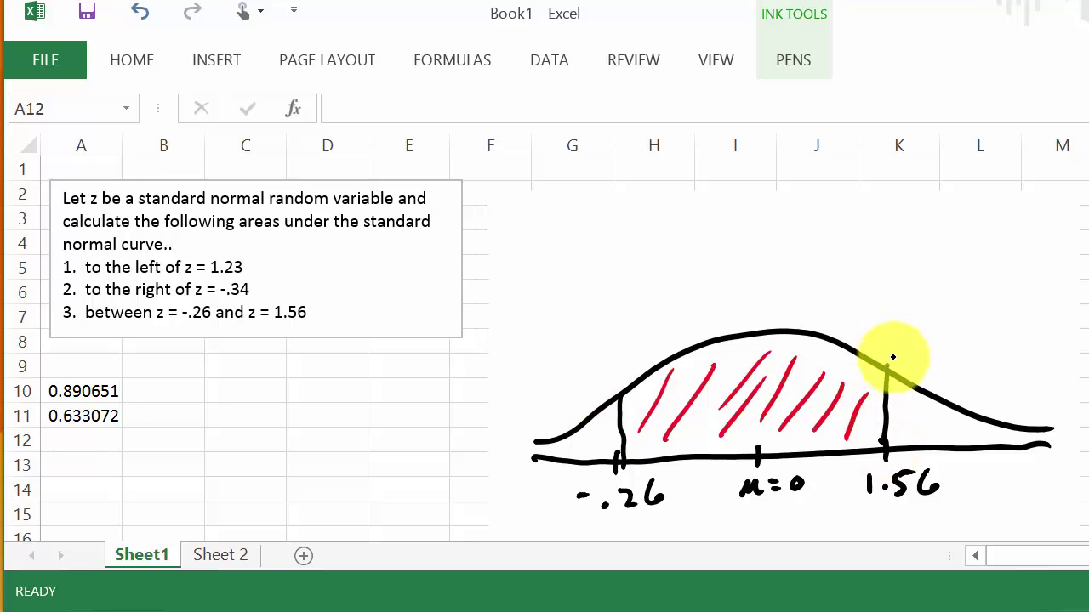
{"action": "left_click_drag", "start_coordinate": [893, 347], "coordinate": [892, 334]}
{"action": "left_click_drag", "start_coordinate": [894, 311], "coordinate": [895, 295]}
{"action": "mouse_move", "coordinate": [892, 251]}
{"action": "left_mouse_down"}
{"action": "mouse_move", "coordinate": [719, 282]}
{"action": "mouse_move", "coordinate": [498, 290]}
{"action": "mouse_move", "coordinate": [506, 299]}
{"action": "left_mouse_up"}
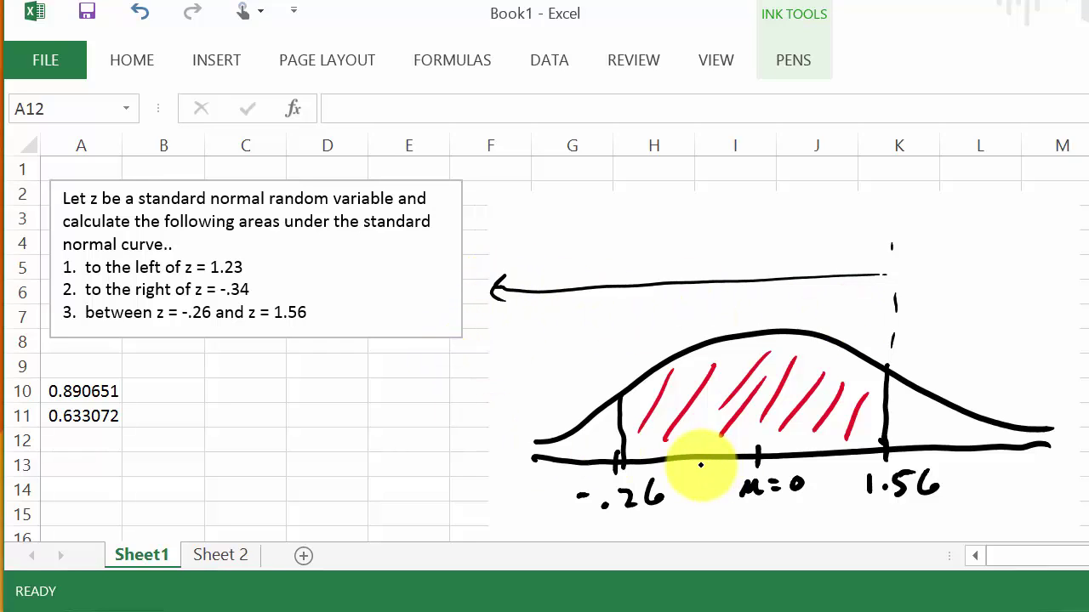
{"action": "mouse_move", "coordinate": [612, 319]}
{"action": "left_mouse_down"}
{"action": "mouse_move", "coordinate": [612, 374]}
{"action": "mouse_move", "coordinate": [574, 349]}
{"action": "mouse_move", "coordinate": [498, 340]}
{"action": "mouse_move", "coordinate": [511, 353]}
{"action": "mouse_move", "coordinate": [612, 348]}
{"action": "left_mouse_up"}
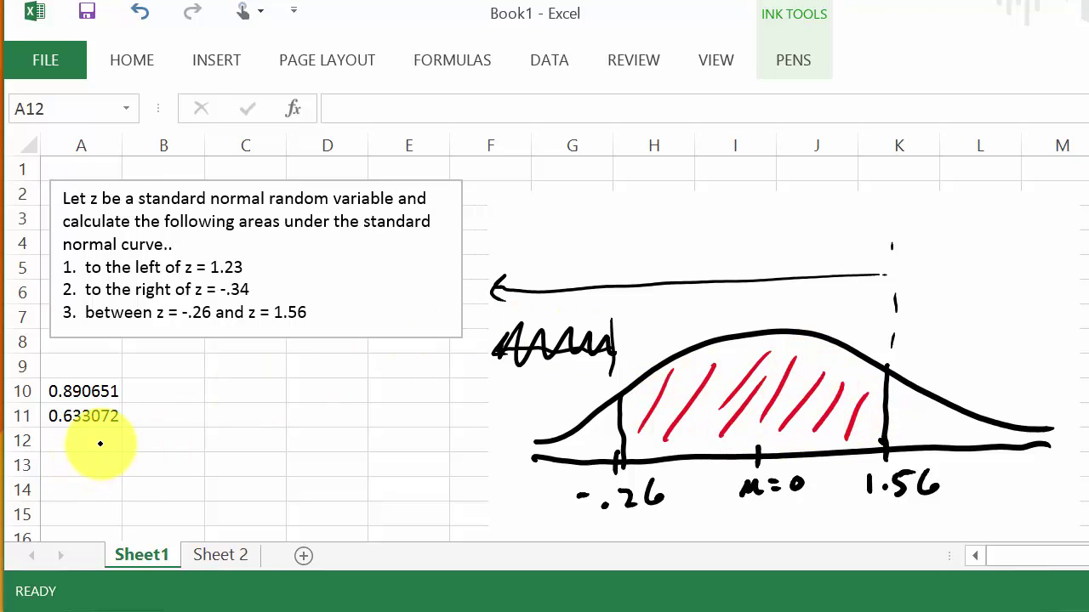
Step: Stop inking and insert the NORM.S.DIST function in cell A12
{"action": "left_click", "coordinate": [793, 56]}
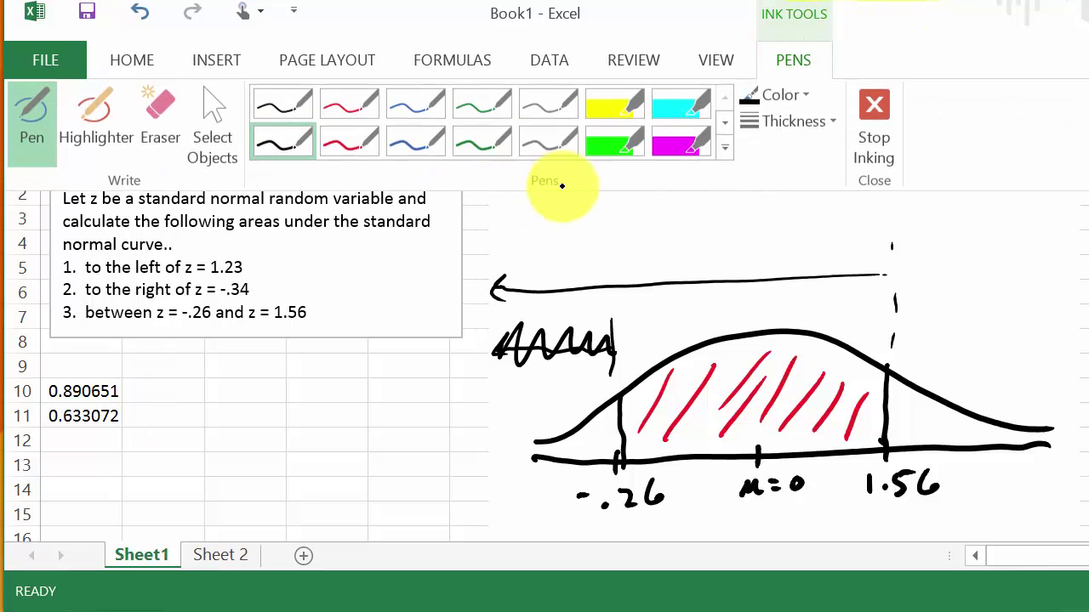
{"action": "left_click", "coordinate": [872, 127]}
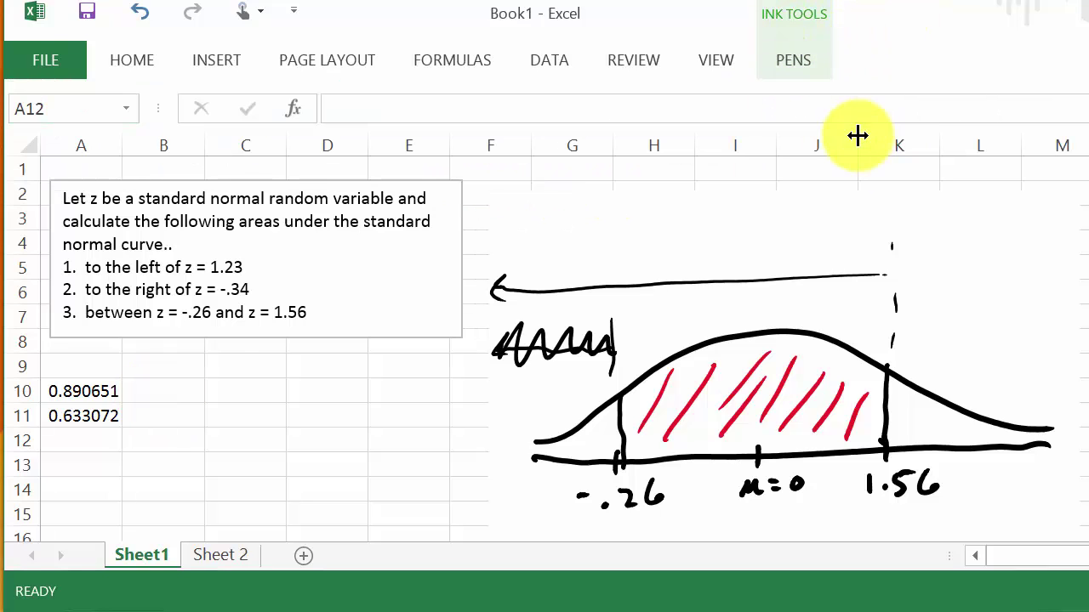
{"action": "left_click", "coordinate": [72, 439]}
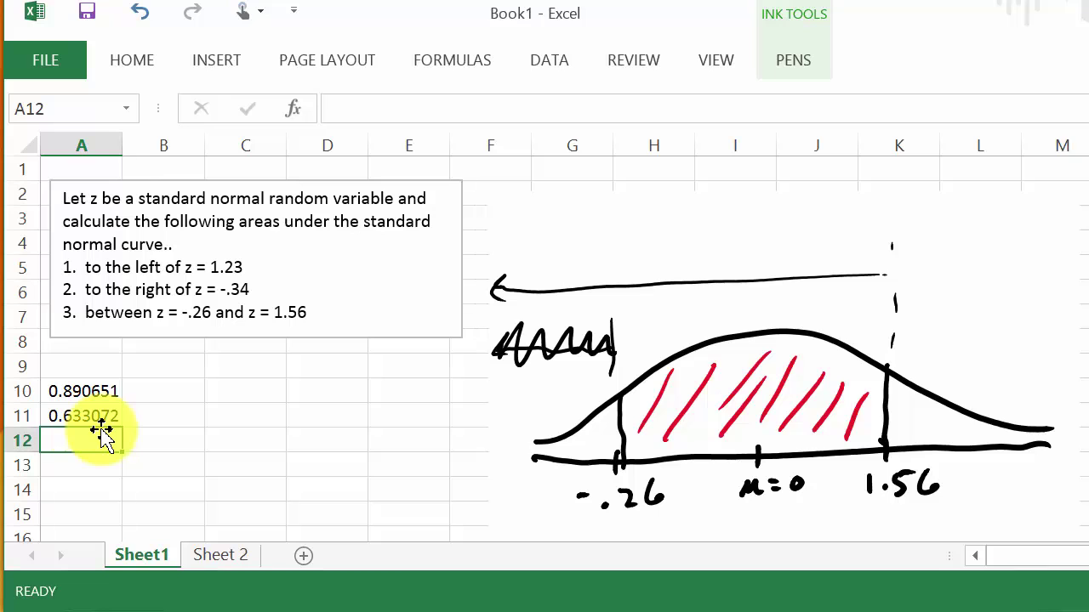
{"action": "left_click", "coordinate": [296, 118]}
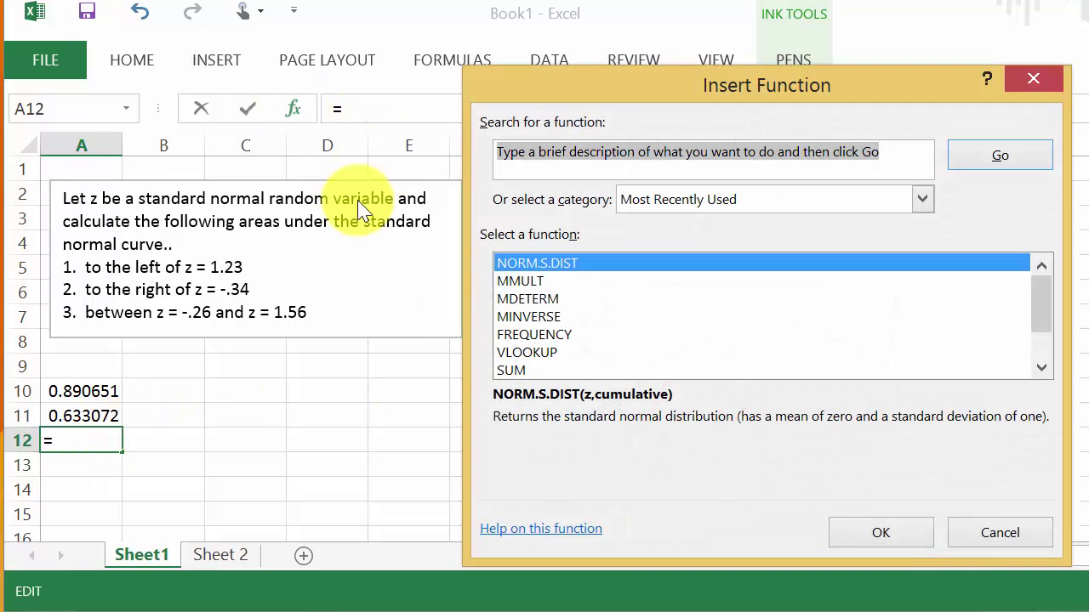
{"action": "double_click", "coordinate": [536, 265]}
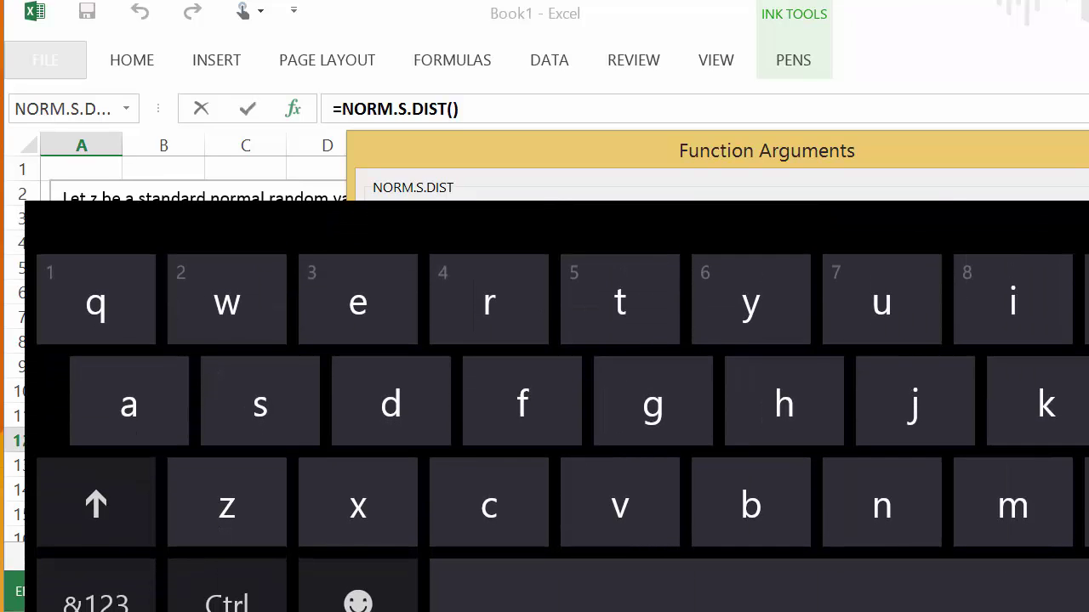
Step: Set the NORM.S.DIST arguments to Z 1.56 and Cumulative true, and enter the formula in A12
{"action": "left_click", "coordinate": [96, 595]}
{"action": "left_click", "coordinate": [1054, 300]}
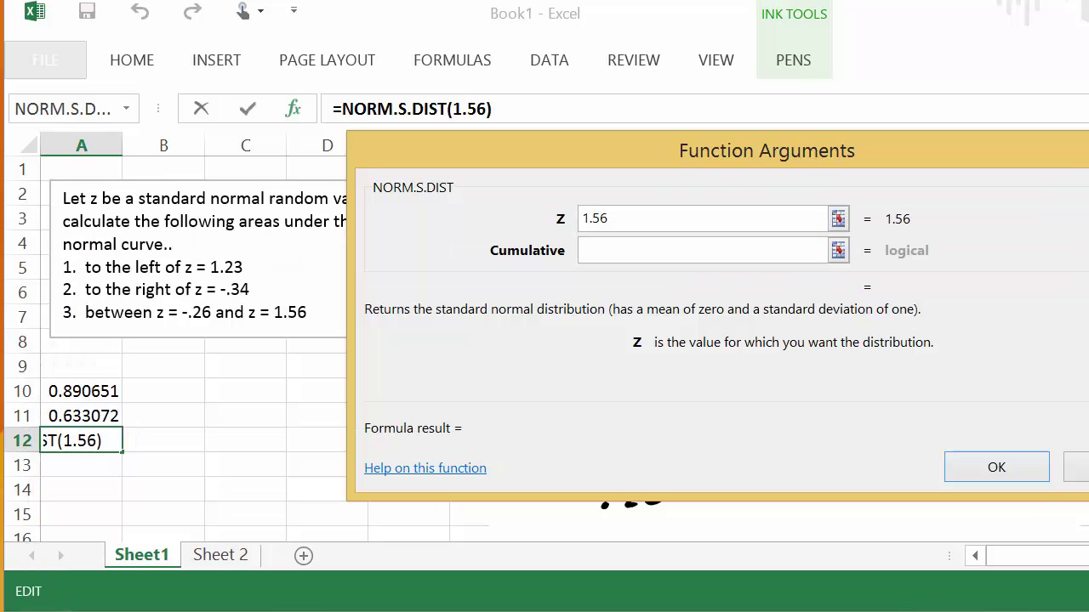
{"action": "left_click", "coordinate": [727, 249]}
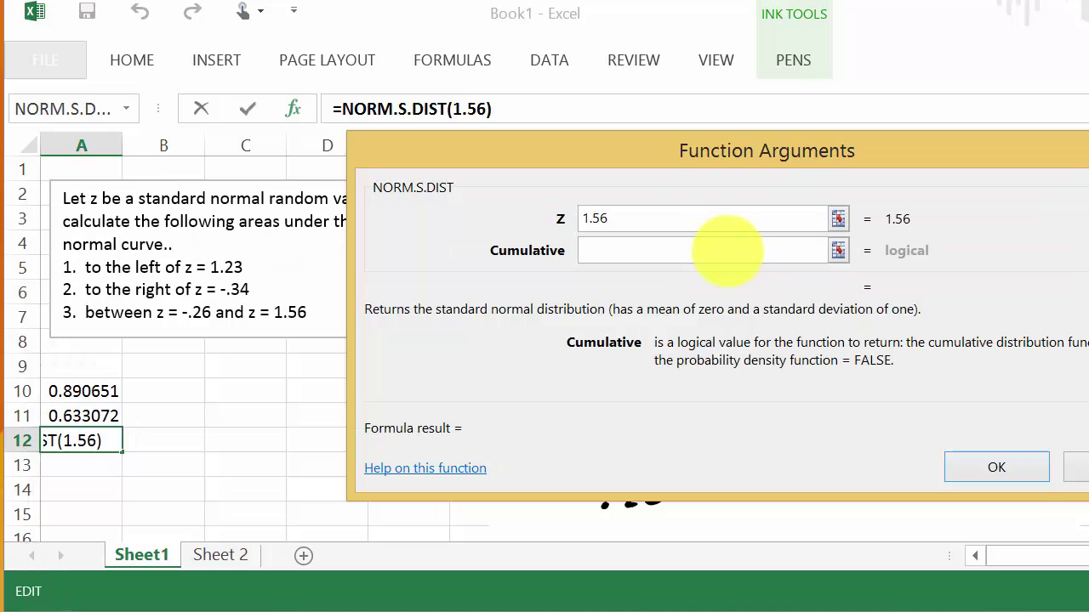
{"action": "left_click", "coordinate": [727, 249]}
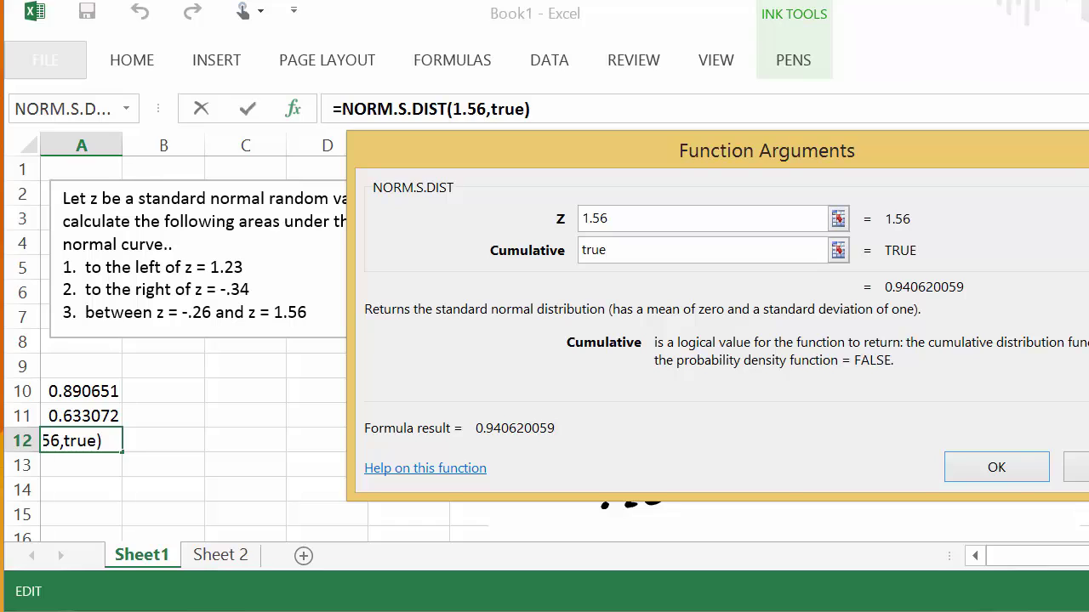
{"action": "left_click", "coordinate": [996, 466]}
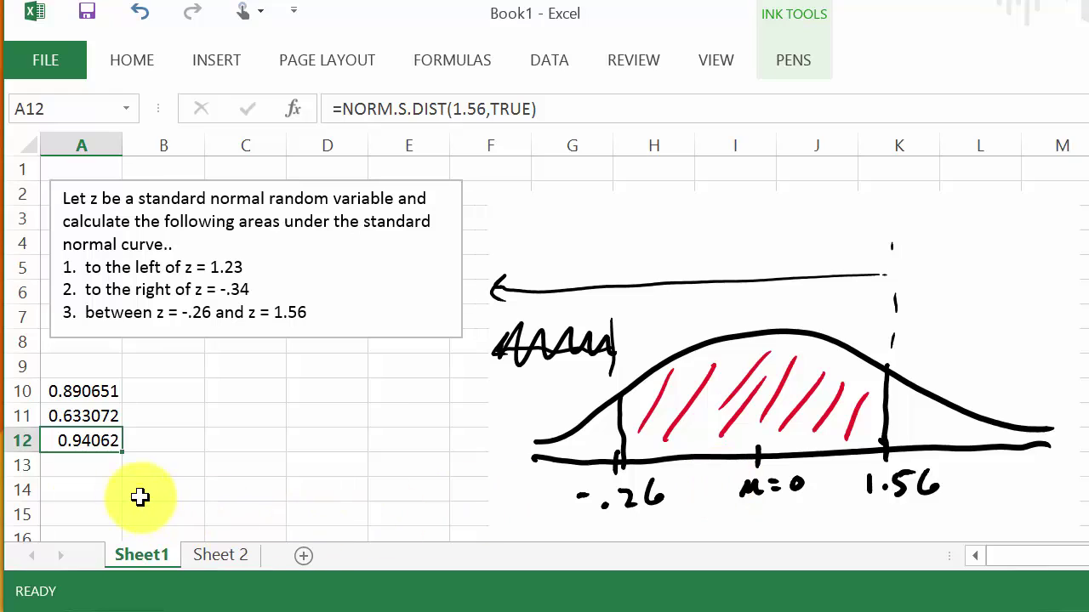
Step: Insert the NORM.S.DIST function in cell B12
{"action": "left_click", "coordinate": [97, 464]}
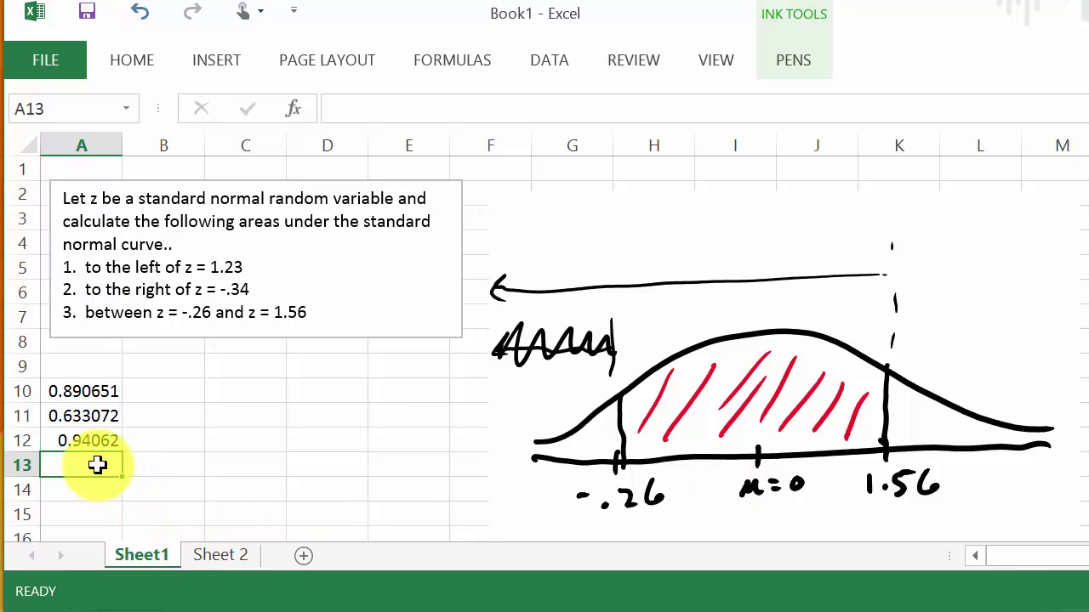
{"action": "left_click", "coordinate": [167, 449]}
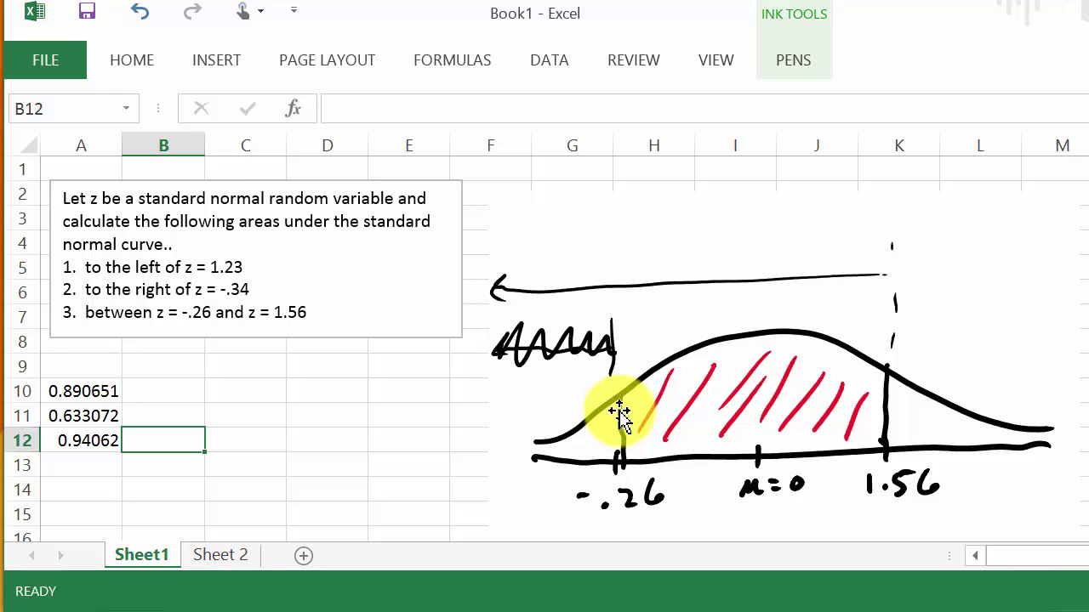
{"action": "left_click", "coordinate": [294, 111]}
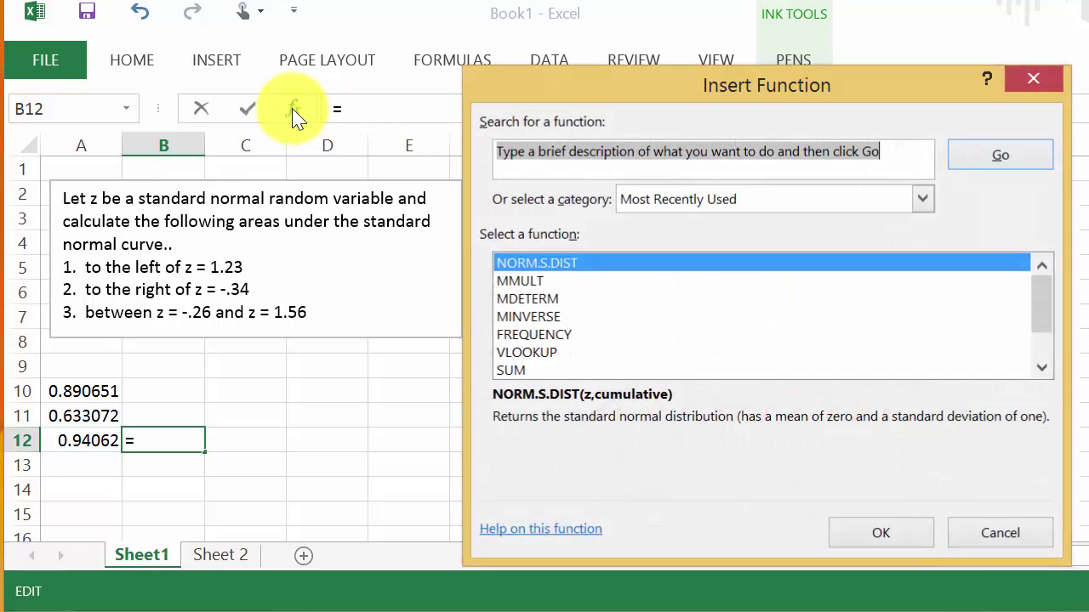
{"action": "left_click", "coordinate": [551, 264]}
{"action": "double_click", "coordinate": [549, 264]}
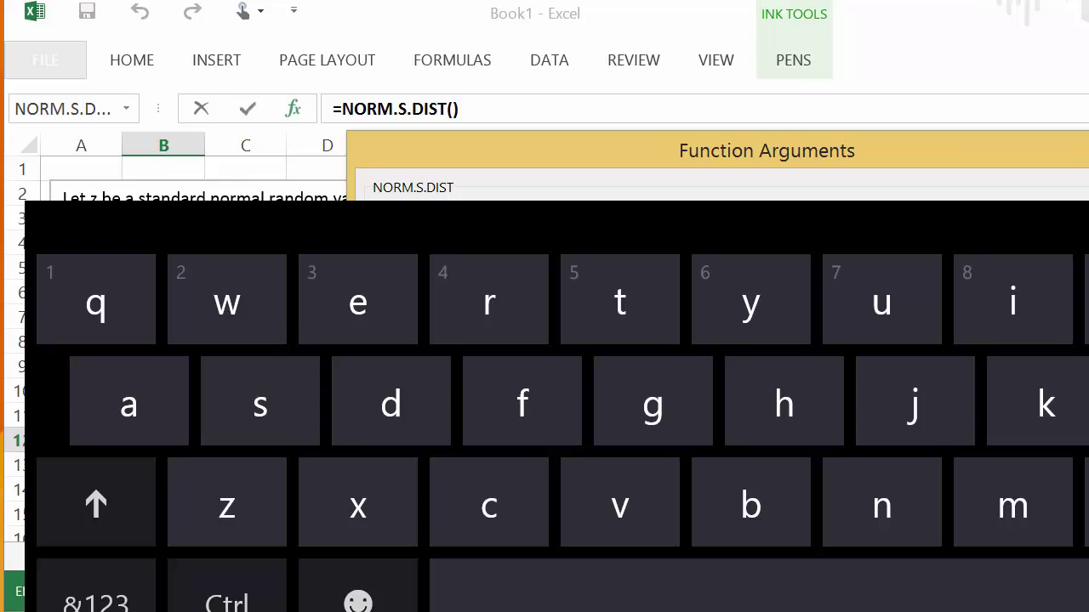
Step: Set the NORM.S.DIST arguments to Z -.26 and Cumulative true, and enter the formula in B12
{"action": "left_click", "coordinate": [96, 596]}
{"action": "left_click", "coordinate": [489, 400]}
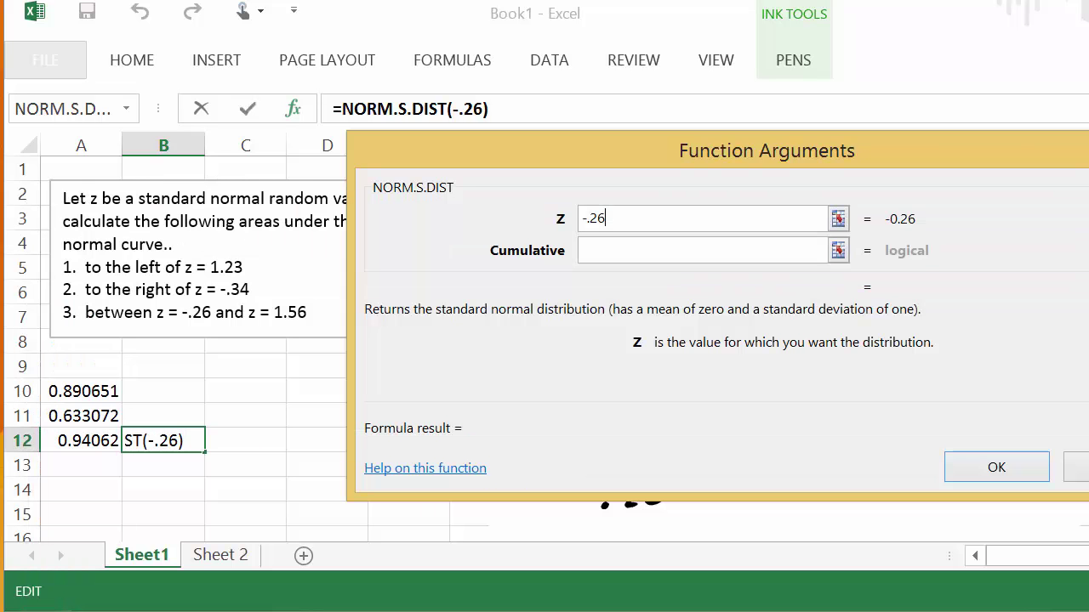
{"action": "left_click", "coordinate": [708, 250]}
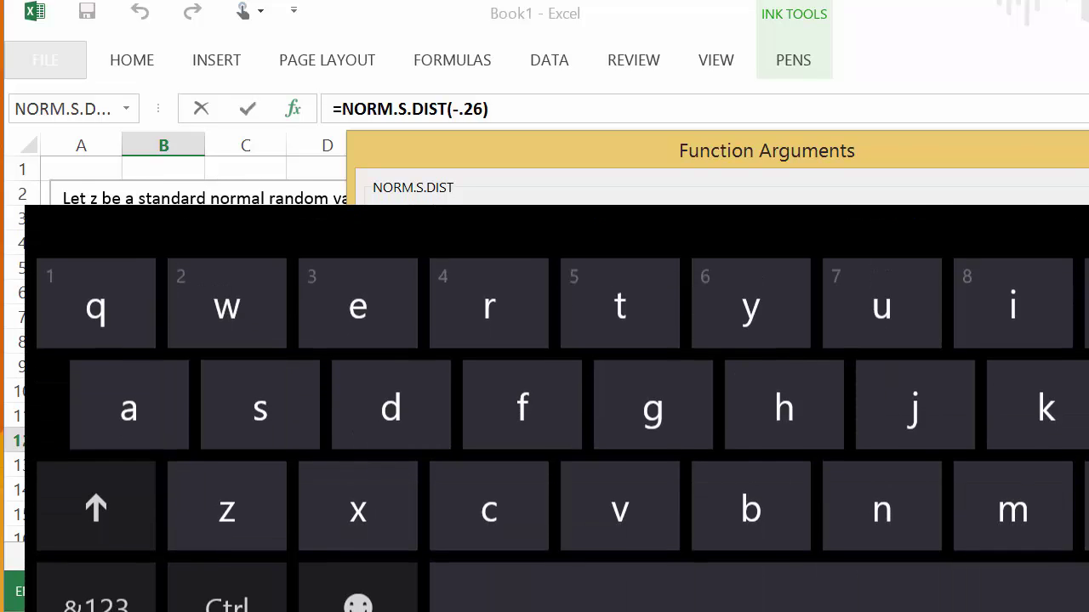
{"action": "type", "text": "true"}
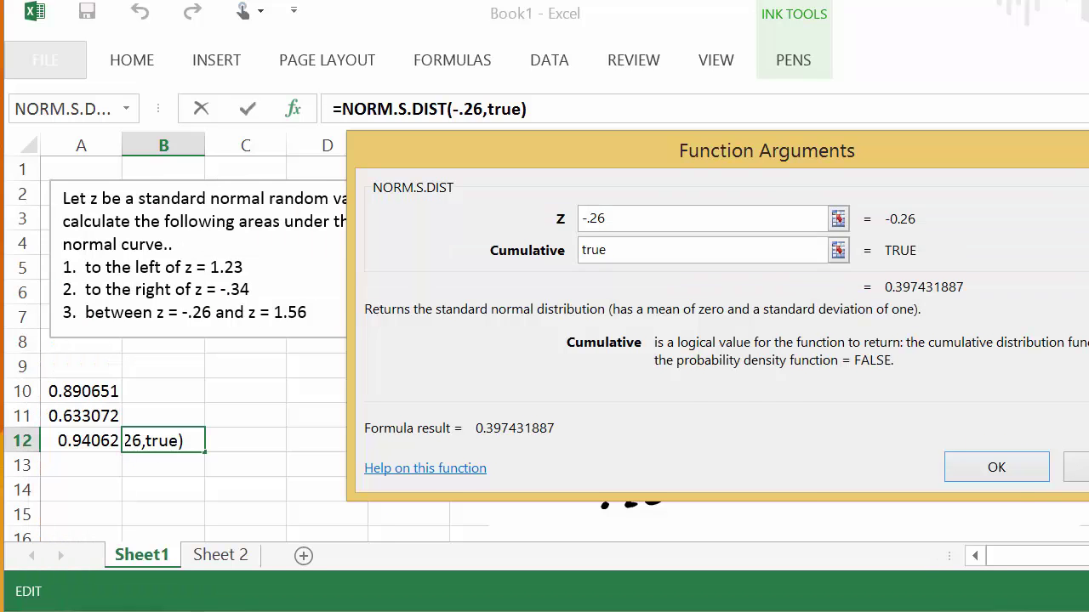
{"action": "left_click", "coordinate": [995, 467]}
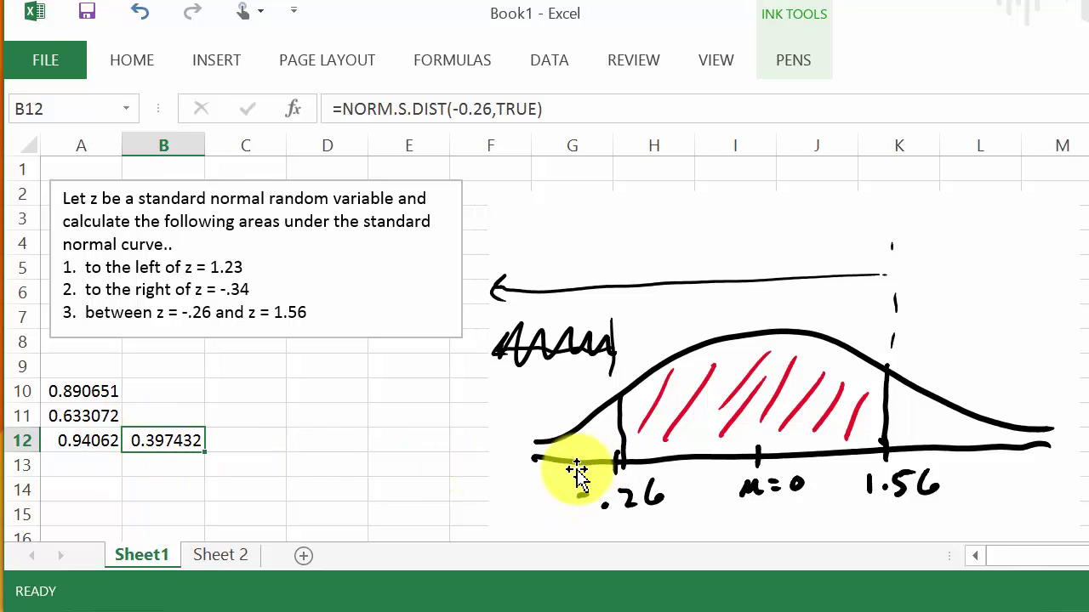
Step: Enter the formula =A12-B12 in cell C12 to get the area between z = -.26 and z = 1.56
{"action": "left_click", "coordinate": [253, 440]}
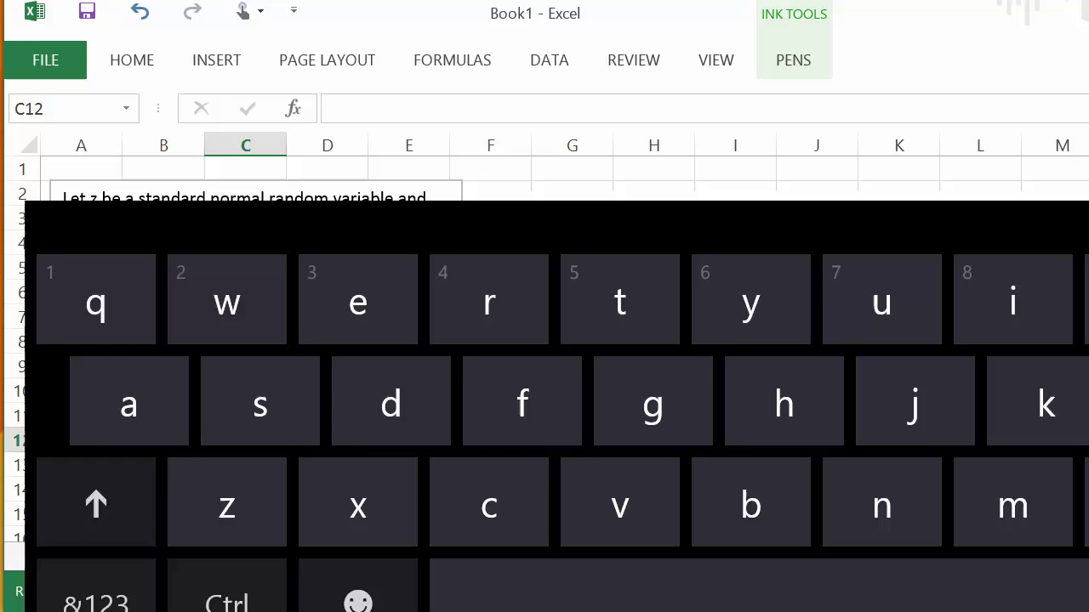
{"action": "left_click", "coordinate": [96, 596]}
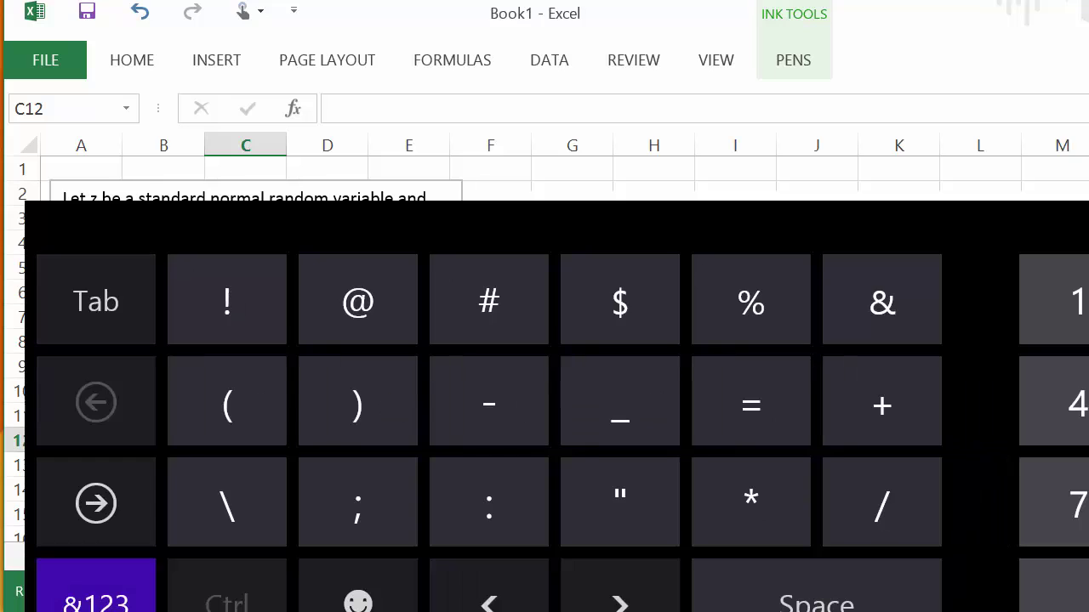
{"action": "left_click", "coordinate": [750, 404]}
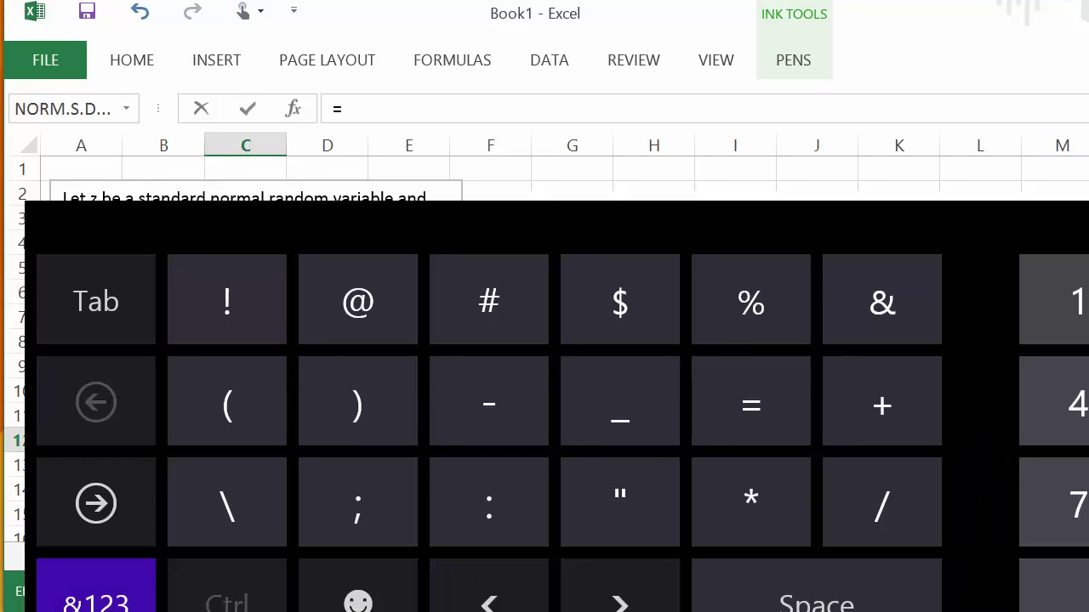
{"action": "left_click", "coordinate": [226, 454]}
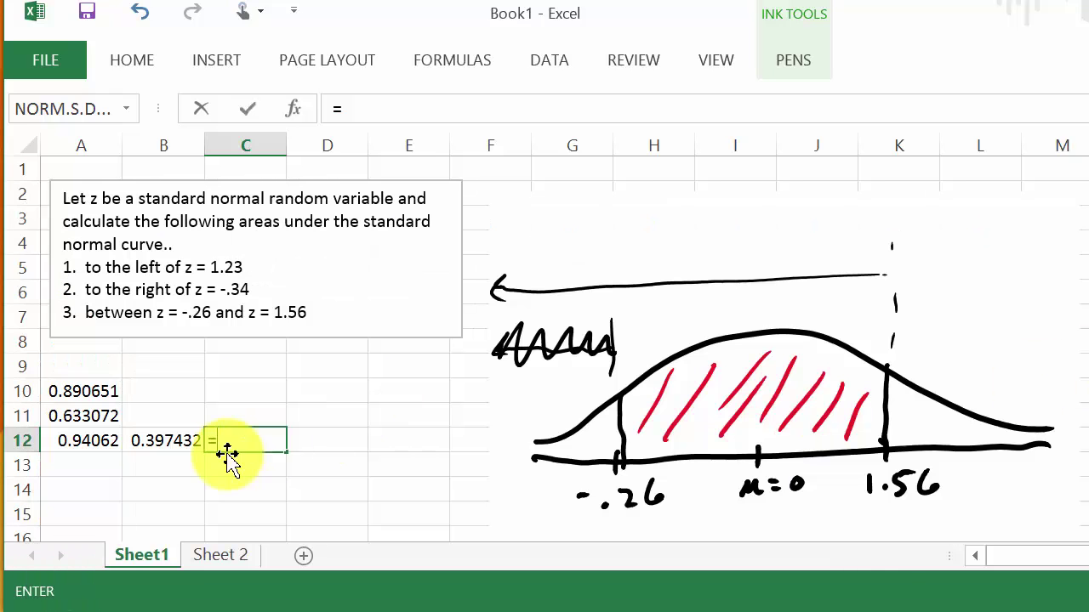
{"action": "left_click", "coordinate": [88, 438]}
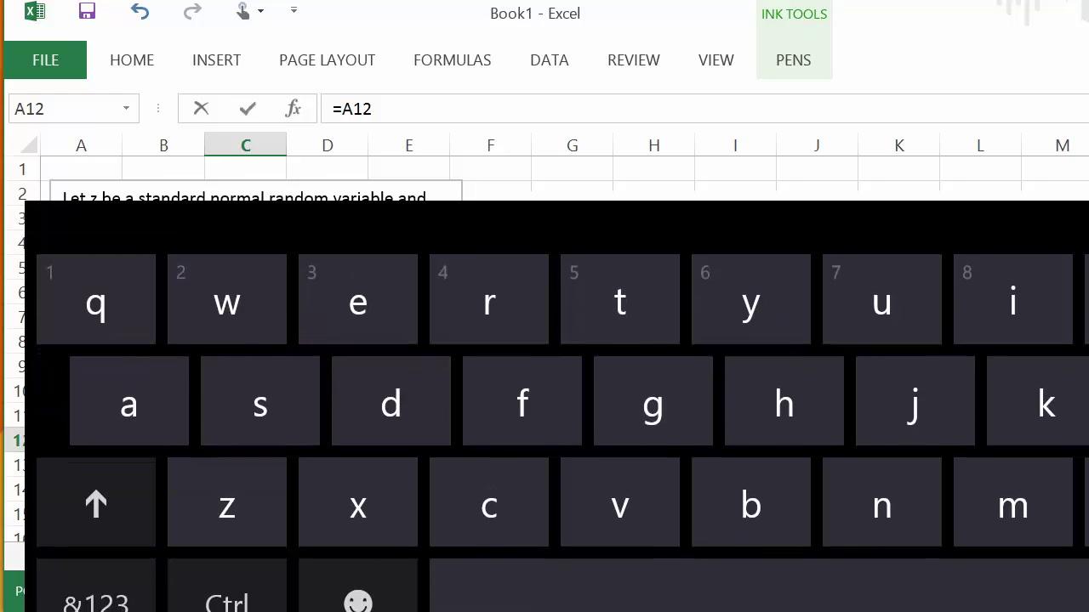
{"action": "left_click", "coordinate": [97, 600]}
{"action": "left_click", "coordinate": [489, 401]}
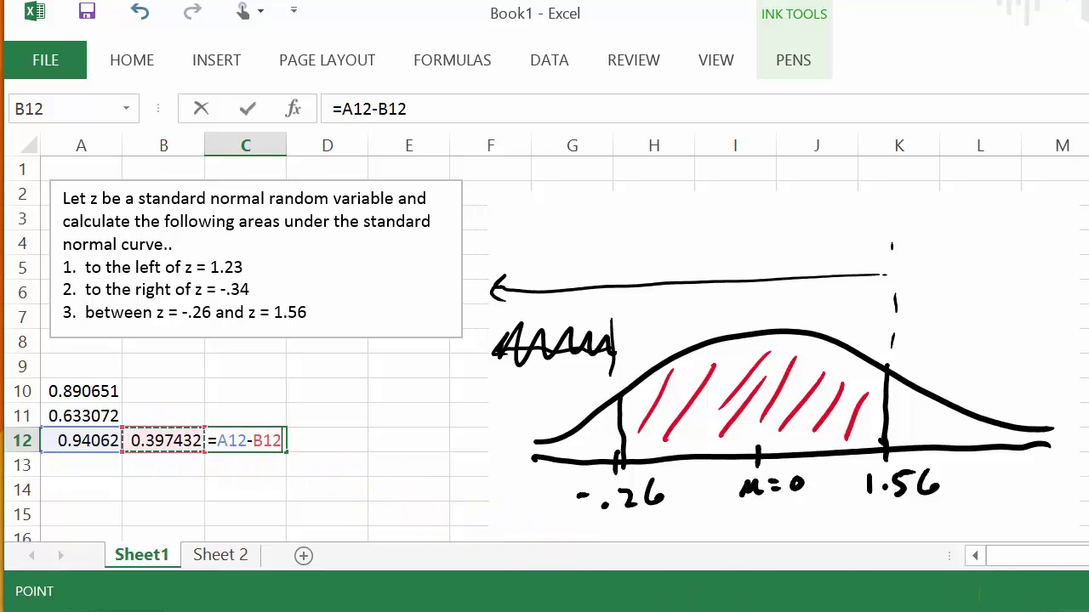
{"action": "key", "text": "Return"}
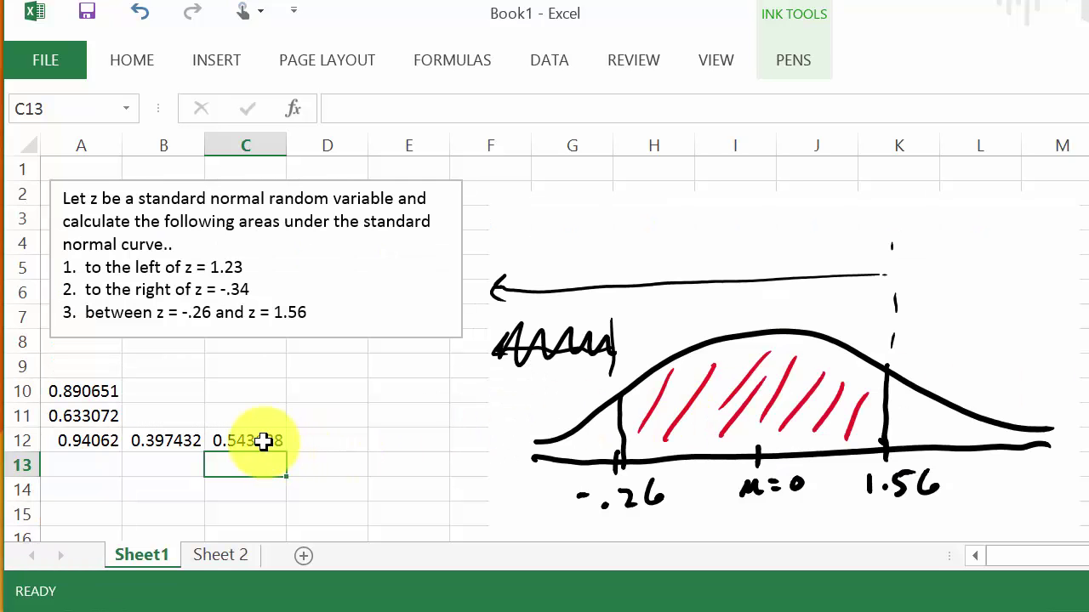
{"action": "left_click", "coordinate": [260, 440]}
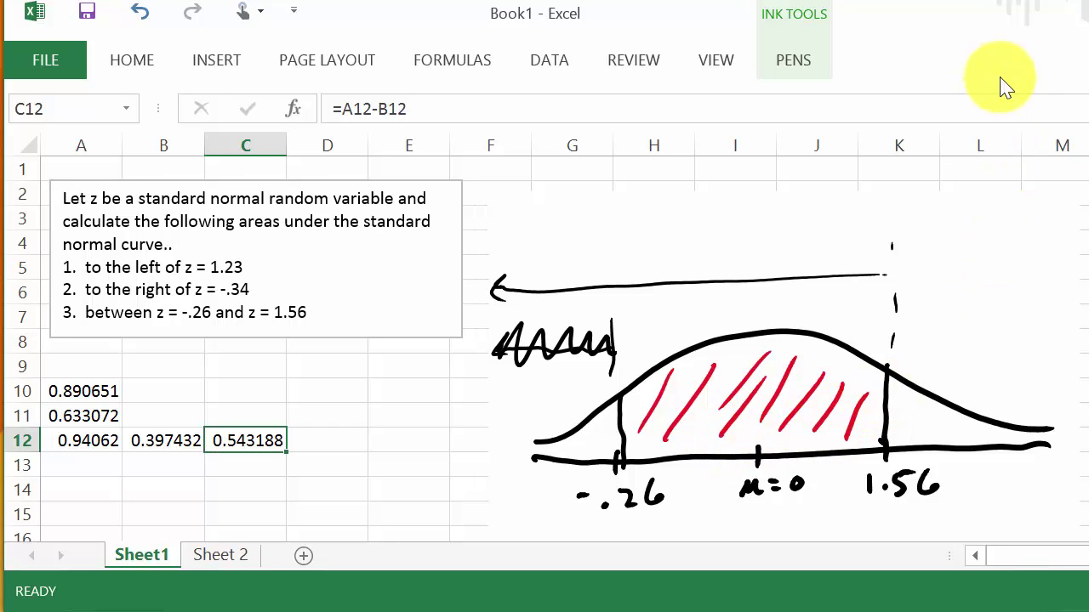
{"action": "left_click", "coordinate": [943, 19]}
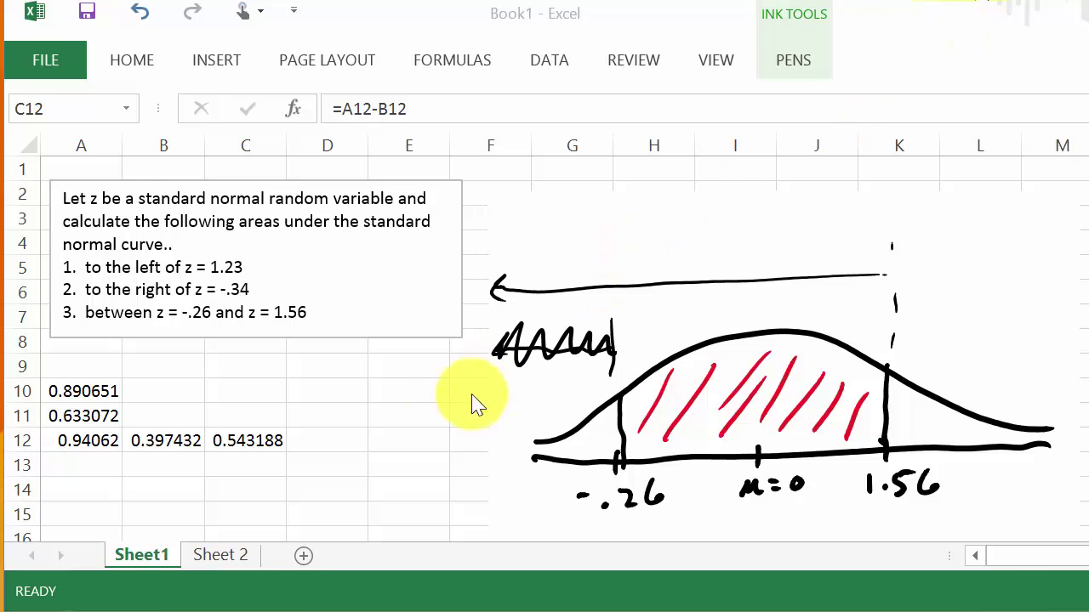
Step: Open Sheet 2 and compare its GMAT problem with the standard normal exercise on Sheet1, ending on Sheet 2
{"action": "left_click", "coordinate": [217, 558]}
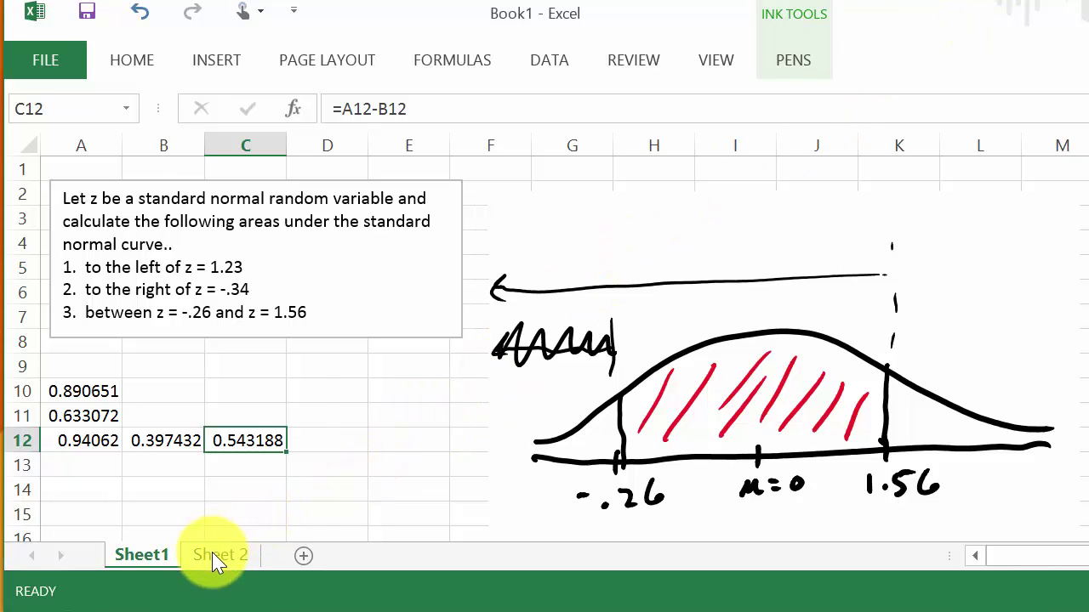
{"action": "left_click", "coordinate": [219, 557]}
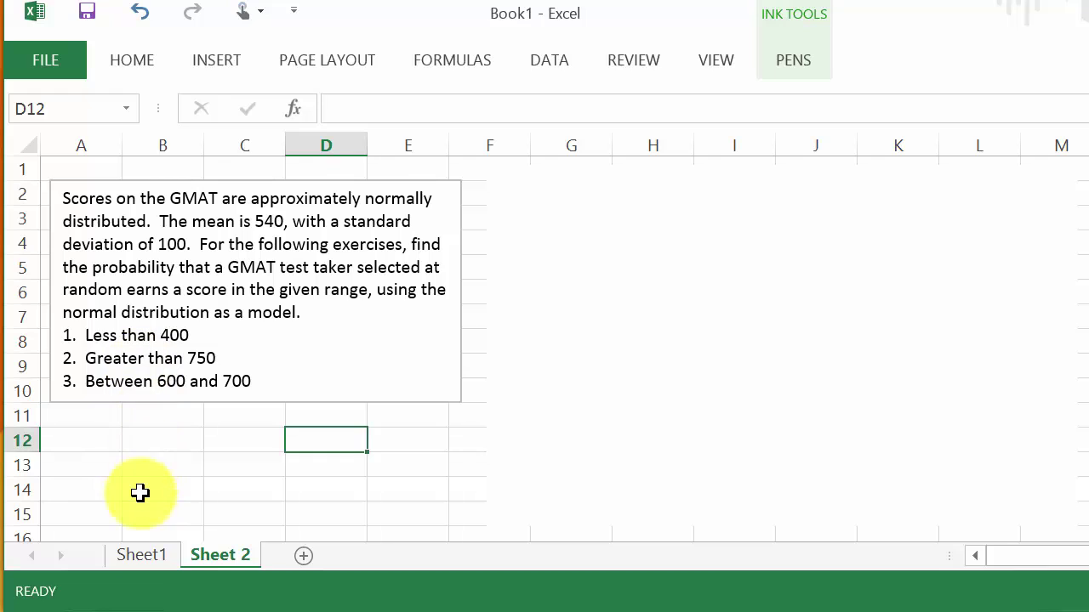
{"action": "left_click", "coordinate": [139, 555]}
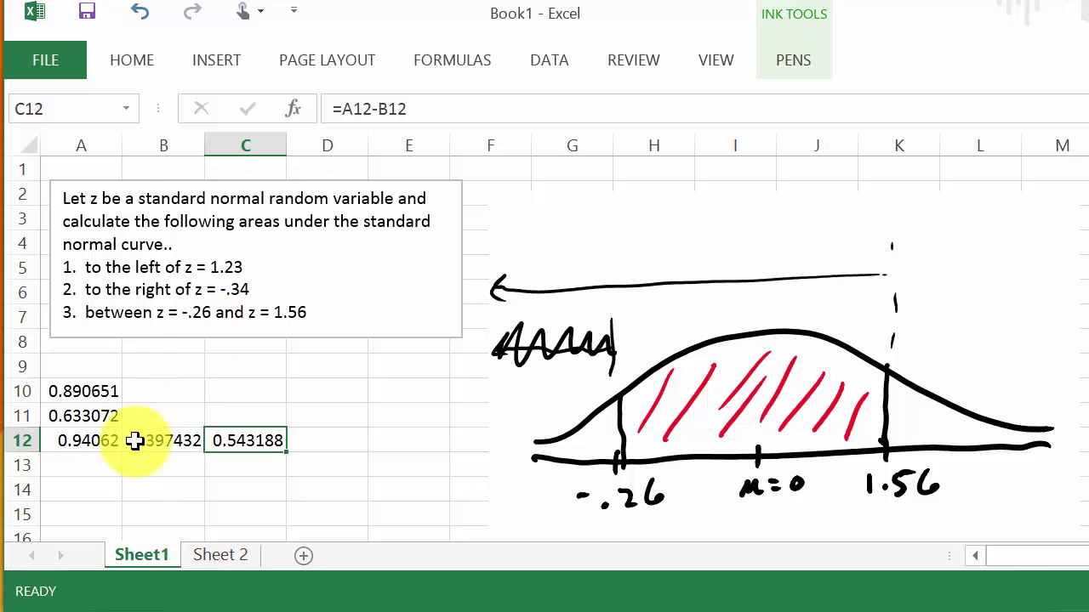
{"action": "left_click", "coordinate": [215, 561]}
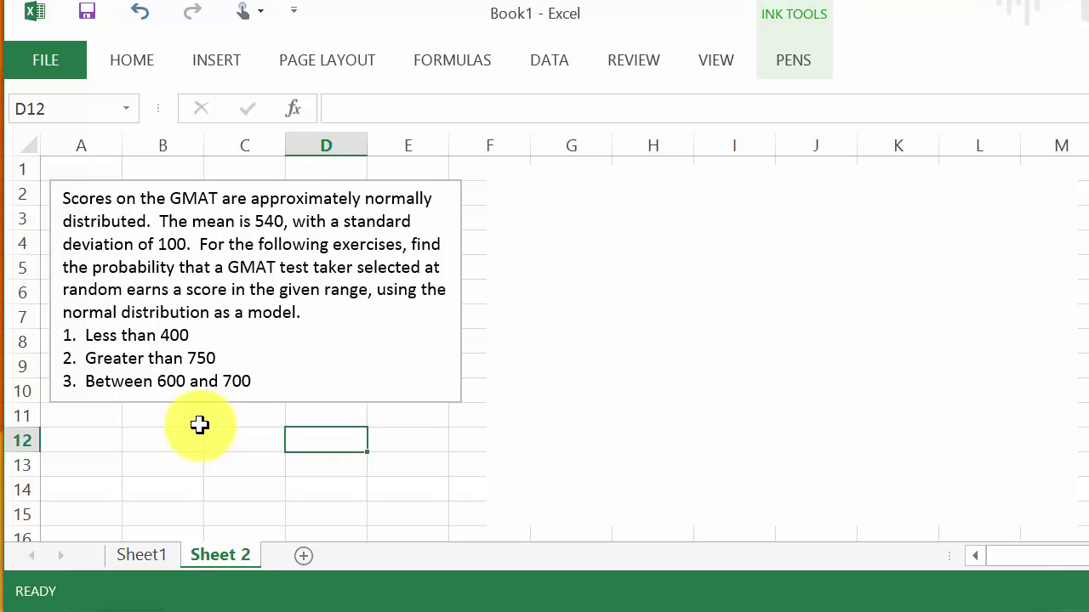
Step: Insert the equation z = (X − μ)/σ and place it directly below the GMAT problem text
{"action": "left_click", "coordinate": [81, 436]}
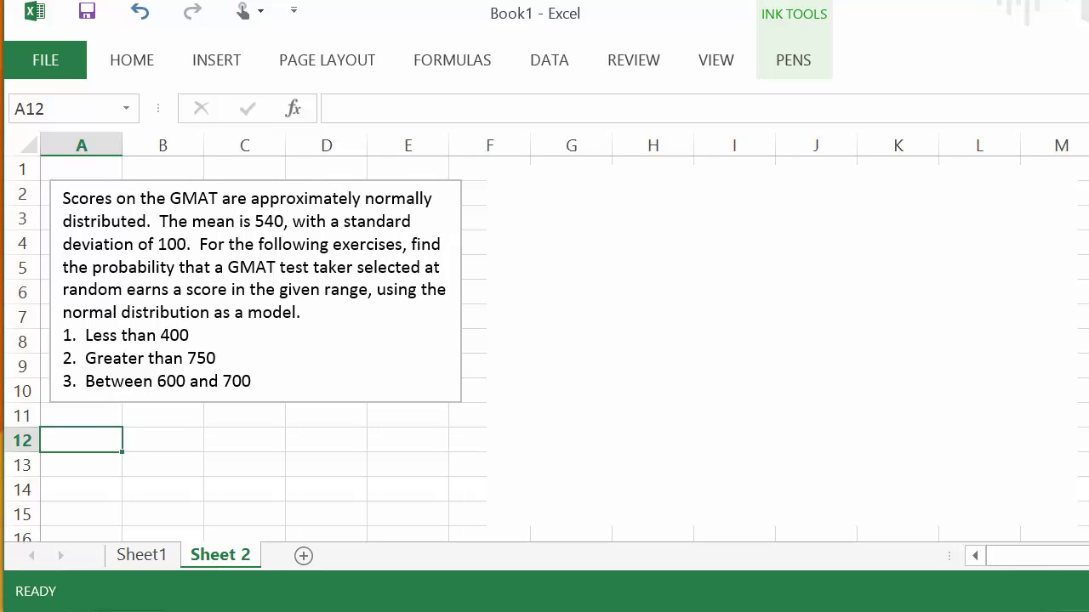
{"action": "key", "text": "alt+equal"}
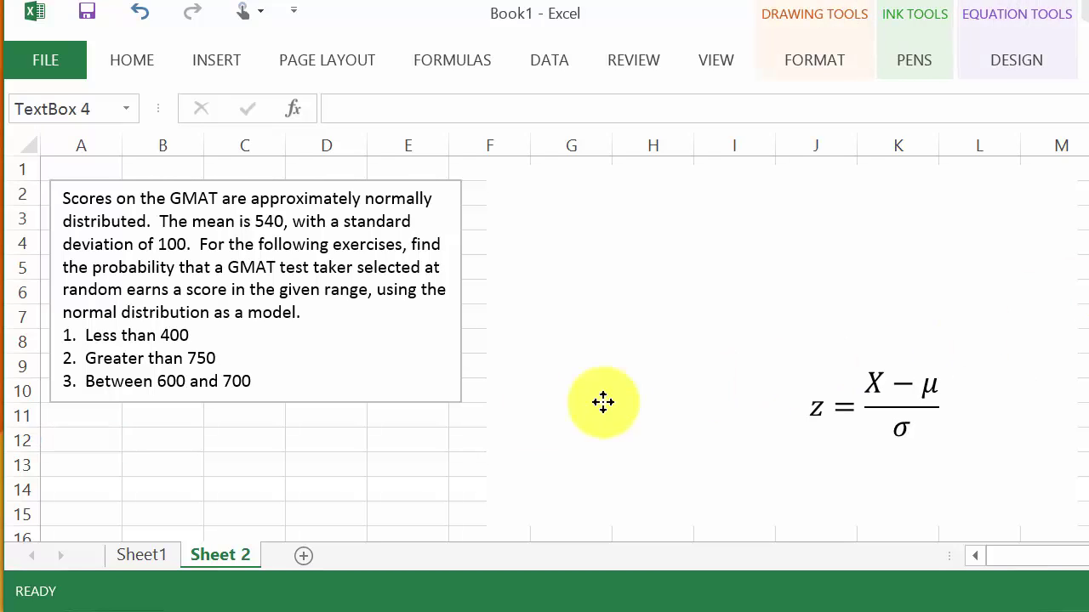
{"action": "left_click_drag", "start_coordinate": [600, 400], "coordinate": [280, 467]}
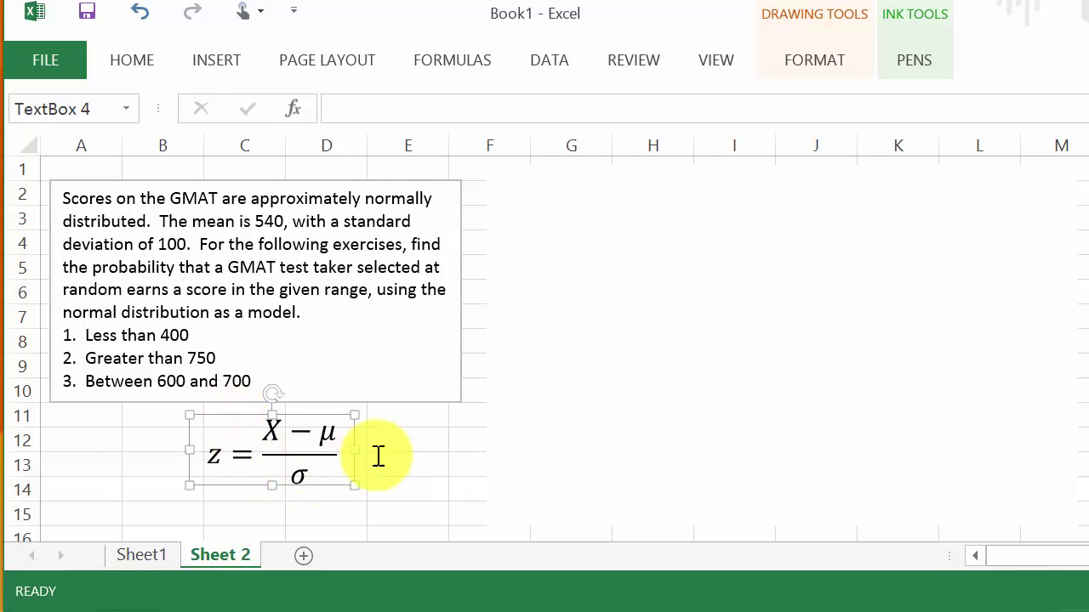
{"action": "left_click_drag", "start_coordinate": [383, 459], "coordinate": [428, 447]}
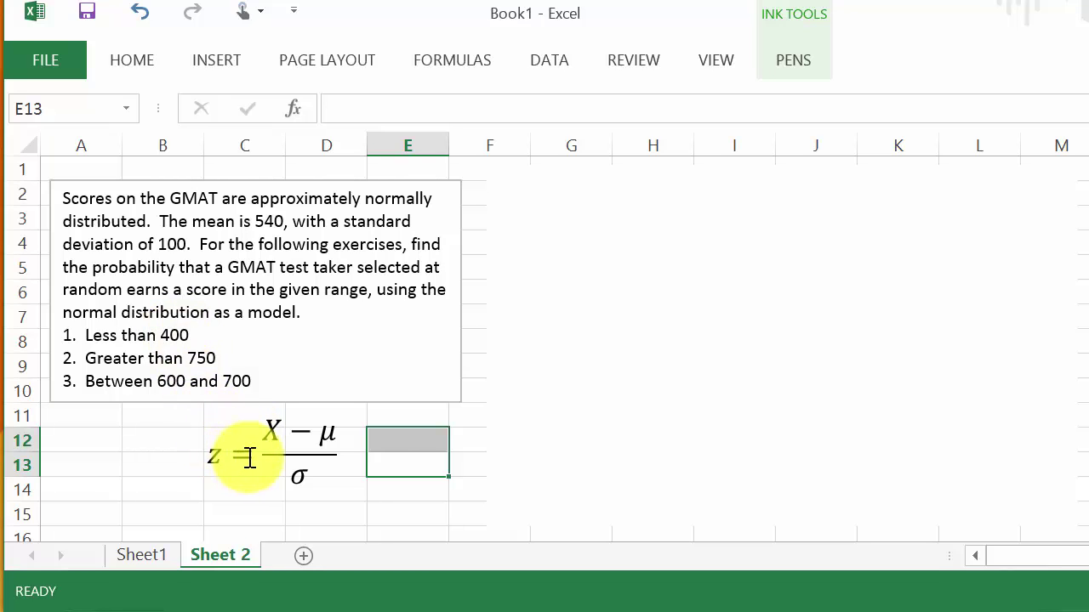
Step: Handwrite z = (400 − 540)/100 with the thick black pen in the blank area beside the problem text
{"action": "left_click", "coordinate": [811, 63]}
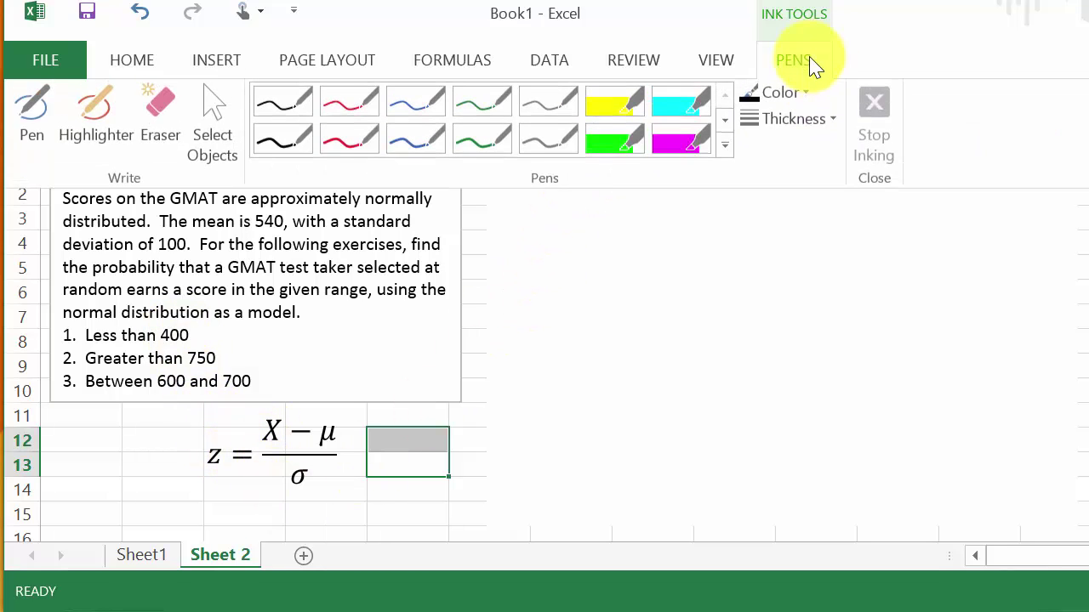
{"action": "left_click", "coordinate": [306, 160]}
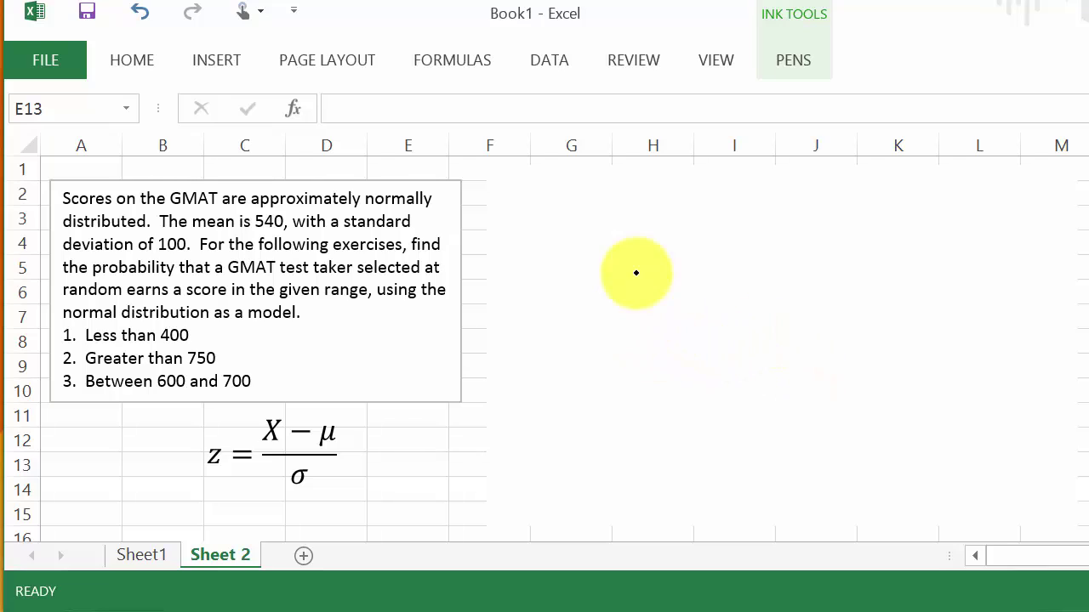
{"action": "mouse_move", "coordinate": [555, 282]}
{"action": "left_mouse_down"}
{"action": "mouse_move", "coordinate": [574, 307]}
{"action": "mouse_move", "coordinate": [607, 287]}
{"action": "left_mouse_up"}
{"action": "left_click_drag", "start_coordinate": [592, 293], "coordinate": [654, 267]}
{"action": "mouse_move", "coordinate": [643, 249]}
{"action": "left_mouse_down"}
{"action": "mouse_move", "coordinate": [642, 279]}
{"action": "mouse_move", "coordinate": [666, 255]}
{"action": "mouse_move", "coordinate": [772, 277]}
{"action": "left_mouse_up"}
{"action": "left_click", "coordinate": [719, 271]}
{"action": "mouse_move", "coordinate": [813, 246]}
{"action": "left_mouse_down"}
{"action": "mouse_move", "coordinate": [830, 266]}
{"action": "mouse_move", "coordinate": [819, 277]}
{"action": "left_mouse_up"}
{"action": "mouse_move", "coordinate": [861, 252]}
{"action": "left_mouse_down"}
{"action": "mouse_move", "coordinate": [837, 256]}
{"action": "mouse_move", "coordinate": [857, 254]}
{"action": "left_mouse_up"}
{"action": "left_click_drag", "start_coordinate": [629, 294], "coordinate": [872, 285]}
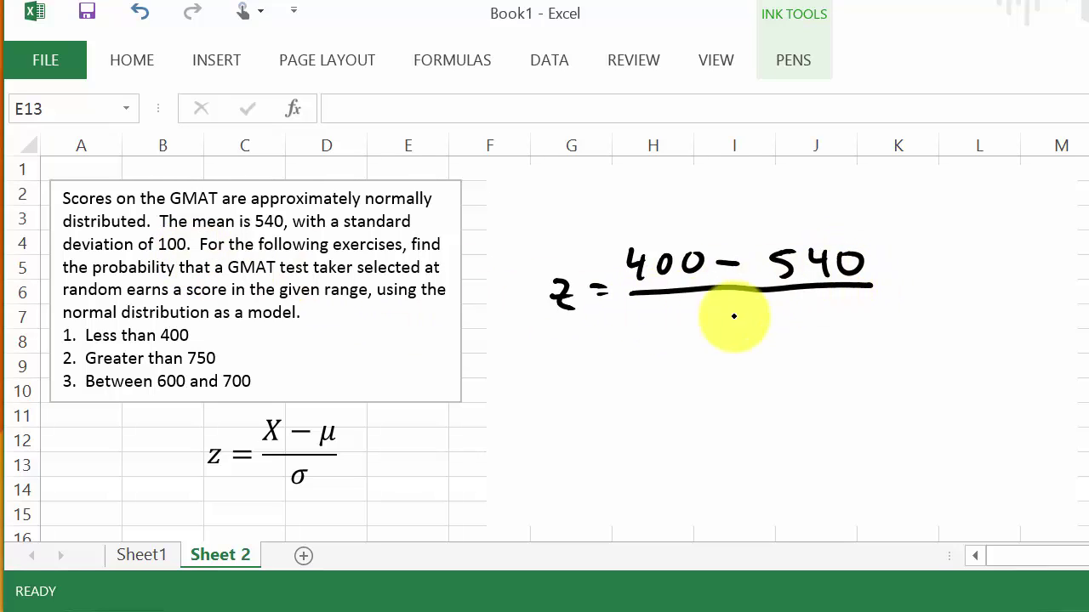
{"action": "mouse_move", "coordinate": [713, 313]}
{"action": "left_mouse_down"}
{"action": "mouse_move", "coordinate": [709, 339]}
{"action": "mouse_move", "coordinate": [740, 316]}
{"action": "mouse_move", "coordinate": [786, 314]}
{"action": "left_mouse_up"}
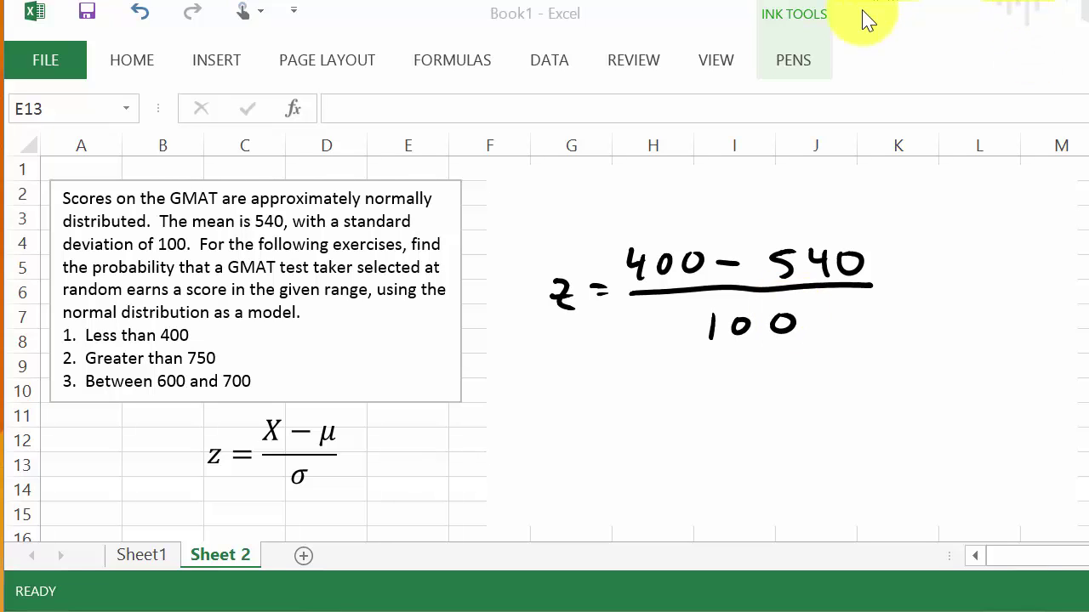
Step: Complete the handwritten equation with = -1.4 and write "z less than -1.4" beneath it in thick black ink
{"action": "left_click", "coordinate": [789, 63]}
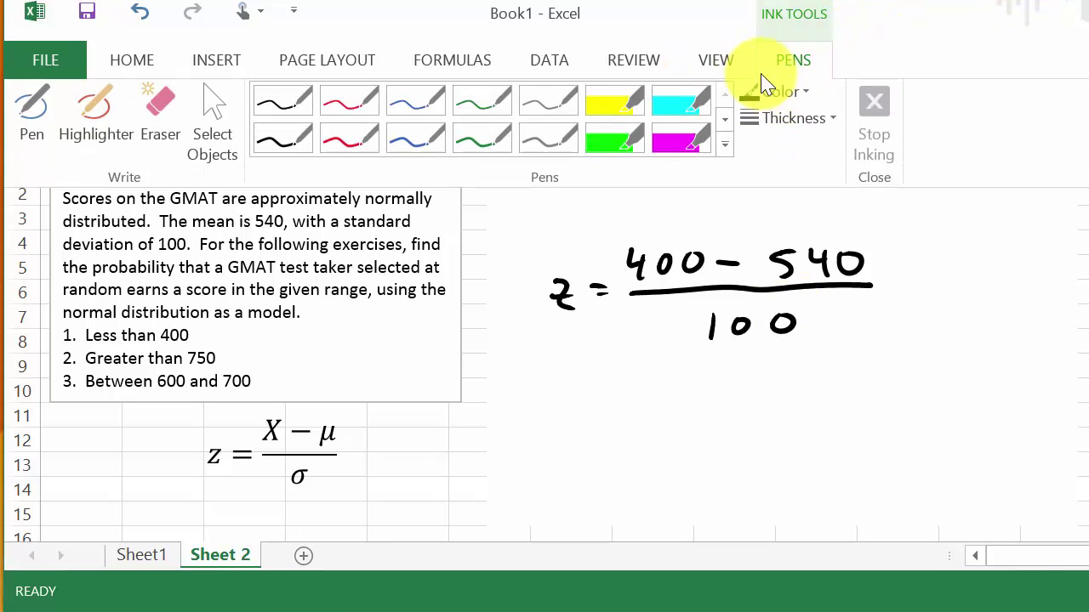
{"action": "left_click", "coordinate": [285, 115]}
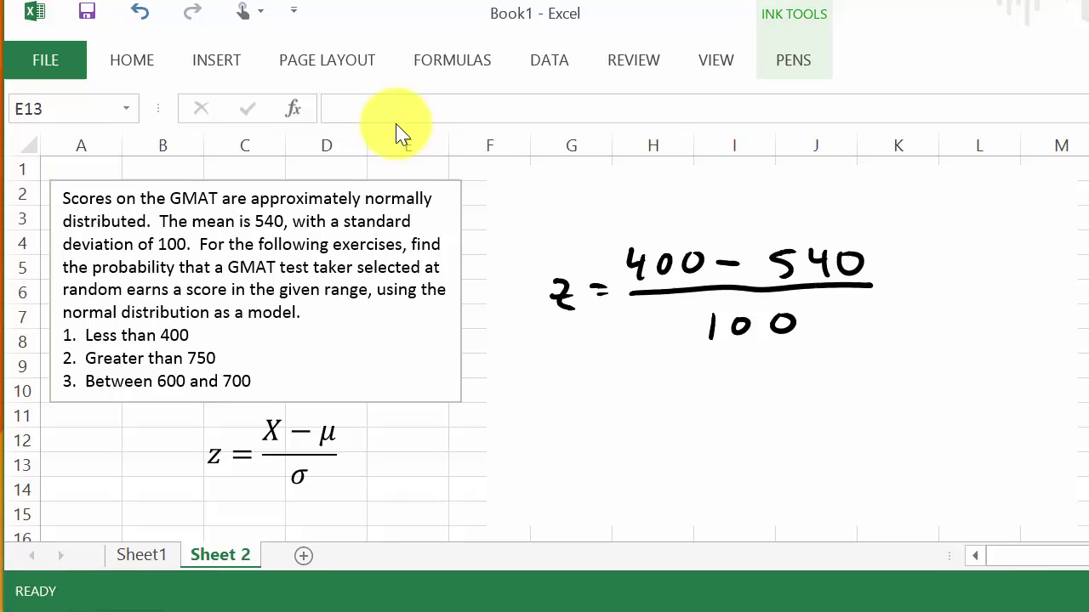
{"action": "left_click", "coordinate": [792, 60]}
{"action": "left_click", "coordinate": [299, 138]}
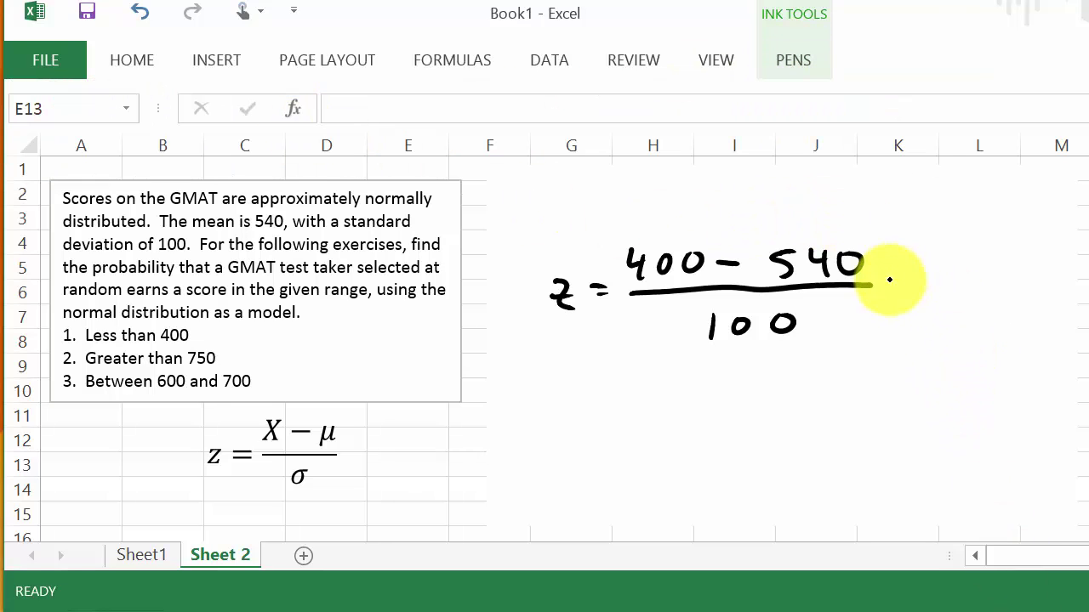
{"action": "left_click_drag", "start_coordinate": [891, 281], "coordinate": [900, 280]}
{"action": "left_click_drag", "start_coordinate": [891, 294], "coordinate": [946, 283]}
{"action": "left_click", "coordinate": [971, 291]}
{"action": "mouse_move", "coordinate": [961, 269]}
{"action": "left_mouse_down"}
{"action": "mouse_move", "coordinate": [957, 293]}
{"action": "mouse_move", "coordinate": [999, 277]}
{"action": "left_mouse_up"}
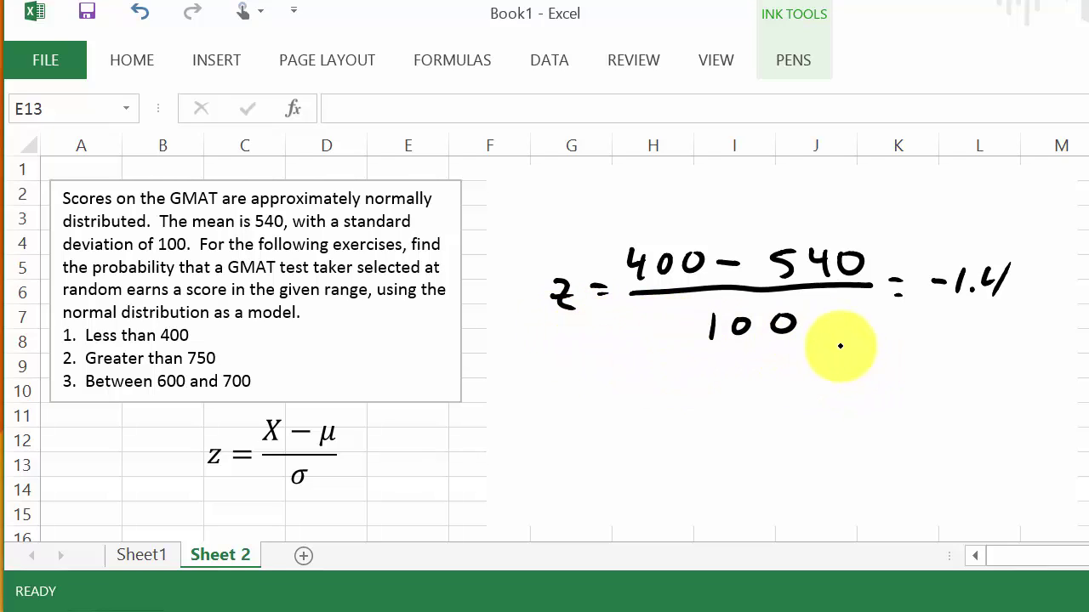
{"action": "mouse_move", "coordinate": [638, 394]}
{"action": "left_mouse_down"}
{"action": "mouse_move", "coordinate": [656, 422]}
{"action": "mouse_move", "coordinate": [791, 398]}
{"action": "mouse_move", "coordinate": [791, 408]}
{"action": "mouse_move", "coordinate": [906, 415]}
{"action": "mouse_move", "coordinate": [905, 396]}
{"action": "mouse_move", "coordinate": [952, 389]}
{"action": "mouse_move", "coordinate": [967, 393]}
{"action": "mouse_move", "coordinate": [962, 413]}
{"action": "left_mouse_up"}
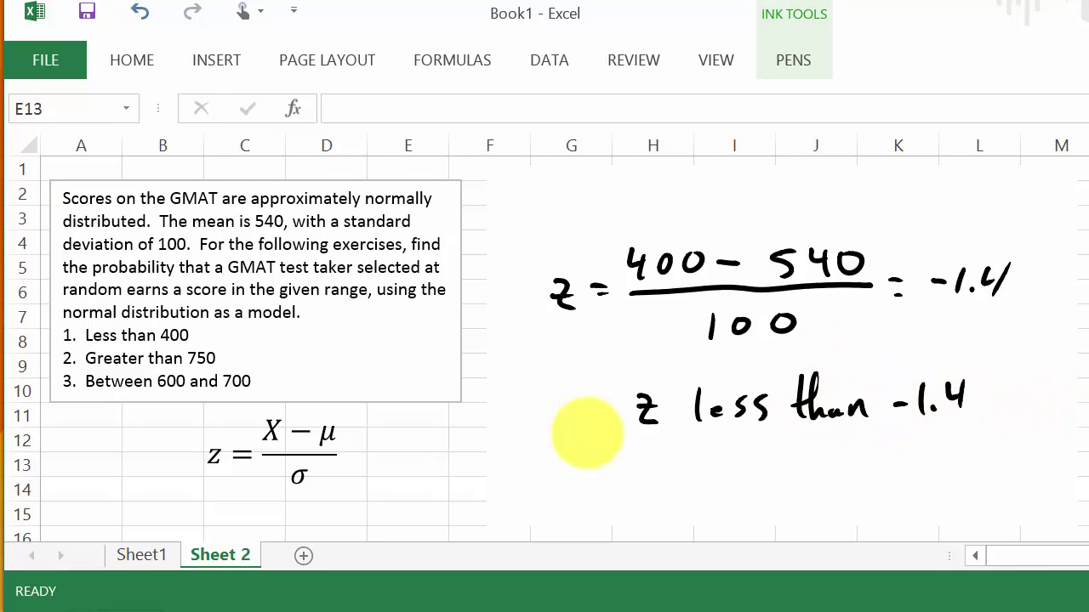
Step: Examine the NORM.S.DIST formula in Sheet1's cell A10 as a model for the left-area calculation, and return to Sheet 2
{"action": "left_click", "coordinate": [146, 555]}
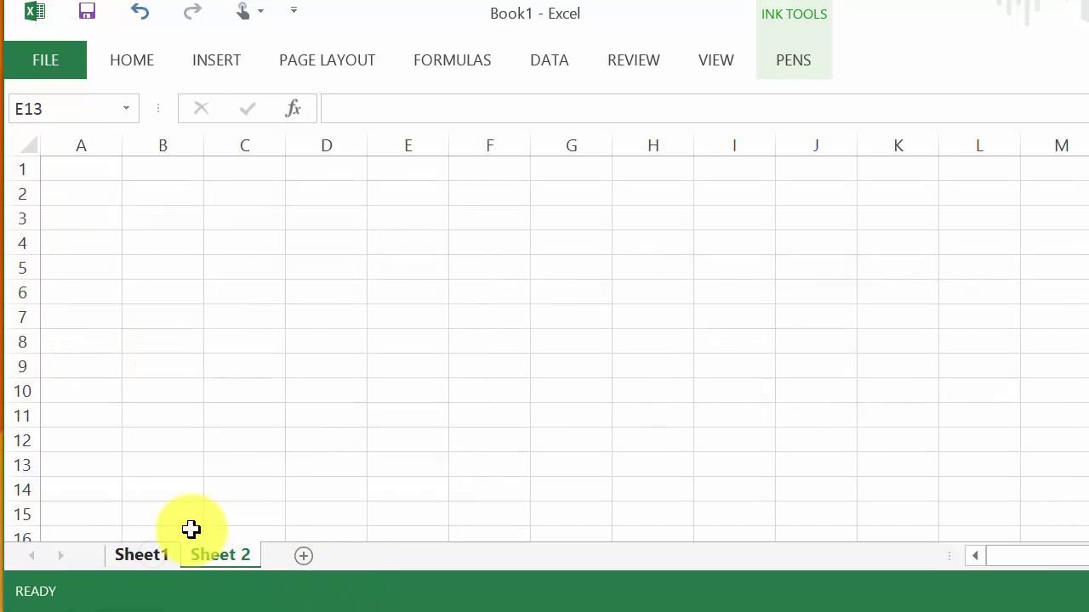
{"action": "left_click", "coordinate": [106, 392]}
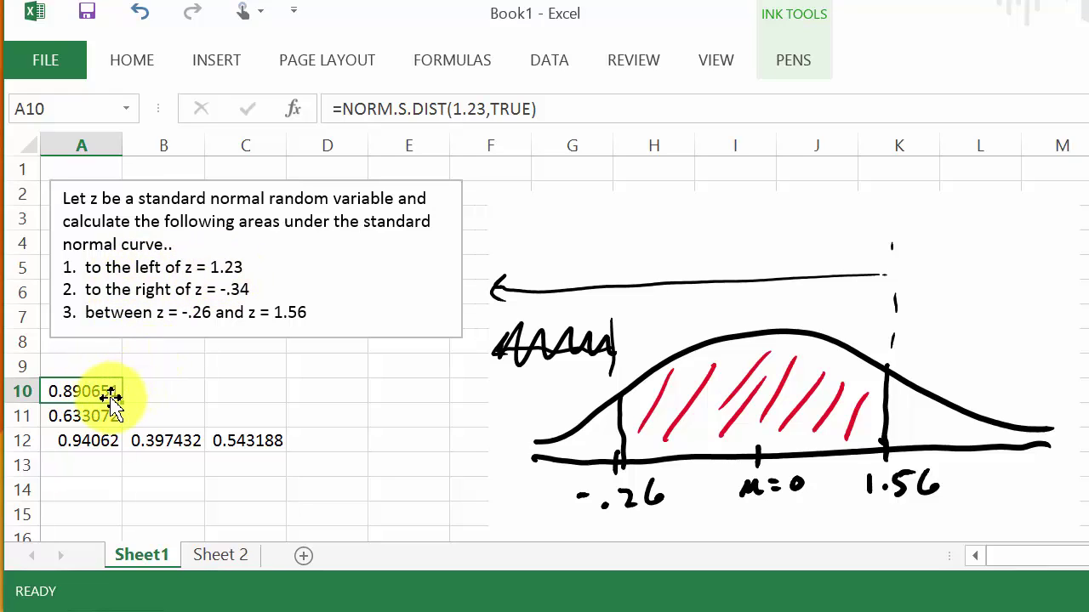
{"action": "left_click", "coordinate": [230, 549]}
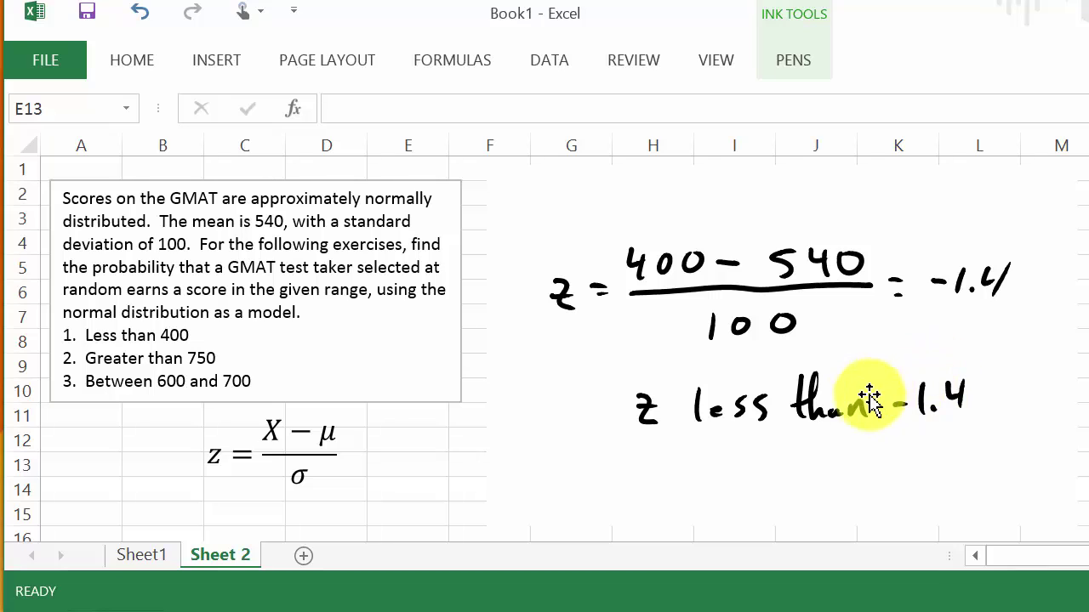
{"action": "left_click", "coordinate": [400, 486]}
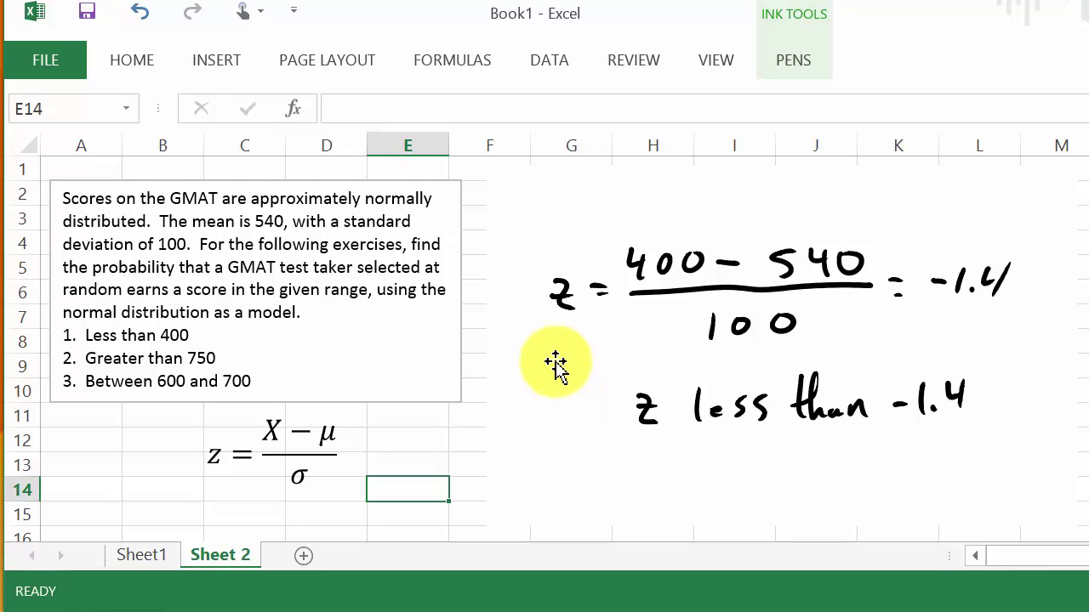
Step: Clear the handwritten z-score work and draw a normal curve over a baseline in thick black ink, with a central tick labelled 540
{"action": "left_click", "coordinate": [799, 52]}
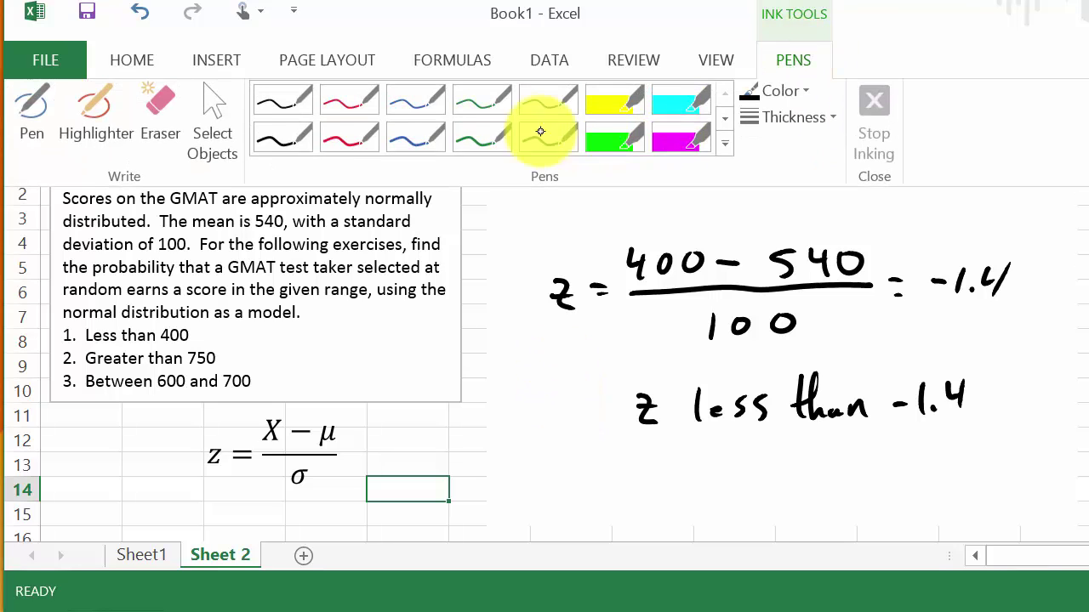
{"action": "left_click", "coordinate": [279, 141]}
{"action": "mouse_move", "coordinate": [804, 453]}
{"action": "left_mouse_down"}
{"action": "mouse_move", "coordinate": [953, 397]}
{"action": "mouse_move", "coordinate": [977, 285]}
{"action": "mouse_move", "coordinate": [923, 318]}
{"action": "mouse_move", "coordinate": [944, 370]}
{"action": "mouse_move", "coordinate": [731, 280]}
{"action": "mouse_move", "coordinate": [620, 304]}
{"action": "mouse_move", "coordinate": [646, 270]}
{"action": "mouse_move", "coordinate": [763, 284]}
{"action": "mouse_move", "coordinate": [722, 350]}
{"action": "mouse_move", "coordinate": [935, 379]}
{"action": "mouse_move", "coordinate": [945, 389]}
{"action": "mouse_move", "coordinate": [889, 428]}
{"action": "mouse_move", "coordinate": [889, 302]}
{"action": "mouse_move", "coordinate": [953, 301]}
{"action": "mouse_move", "coordinate": [901, 302]}
{"action": "mouse_move", "coordinate": [918, 347]}
{"action": "left_mouse_up"}
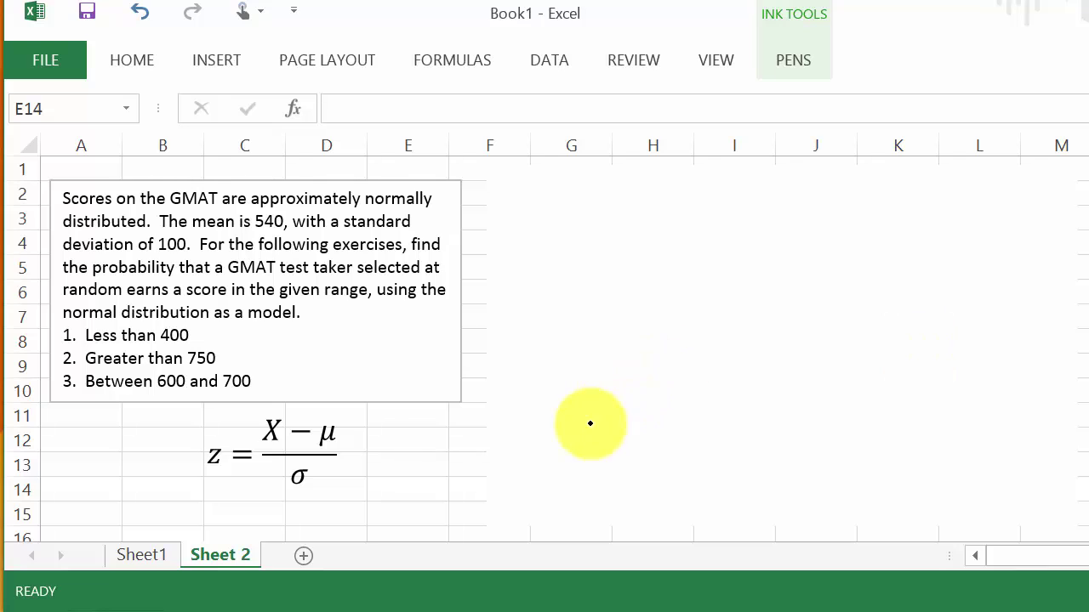
{"action": "left_click_drag", "start_coordinate": [529, 420], "coordinate": [1050, 418]}
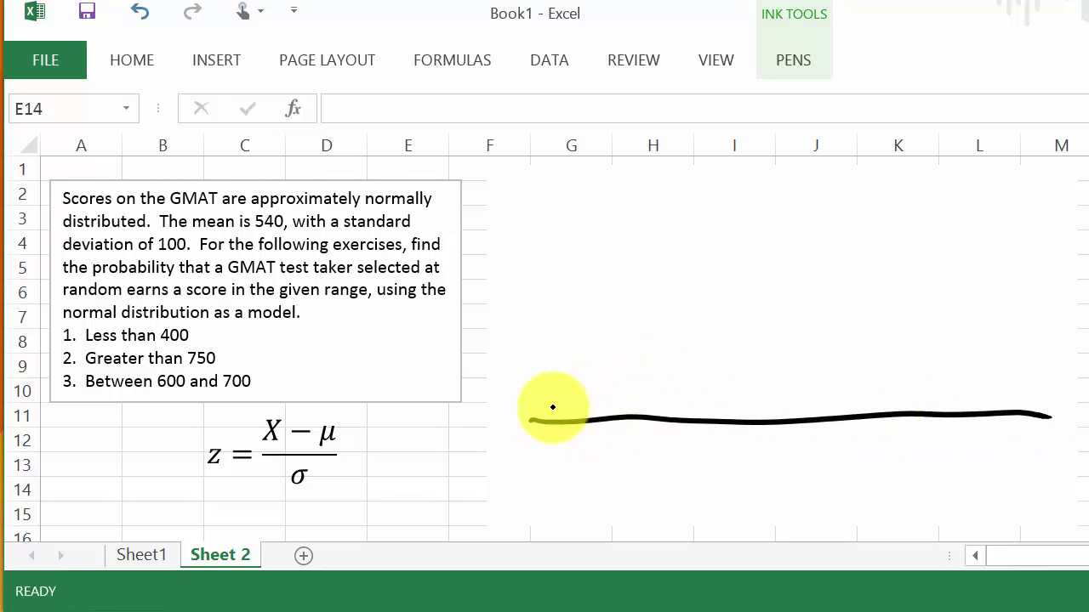
{"action": "mouse_move", "coordinate": [530, 403]}
{"action": "left_mouse_down"}
{"action": "mouse_move", "coordinate": [796, 267]}
{"action": "mouse_move", "coordinate": [1042, 411]}
{"action": "left_mouse_up"}
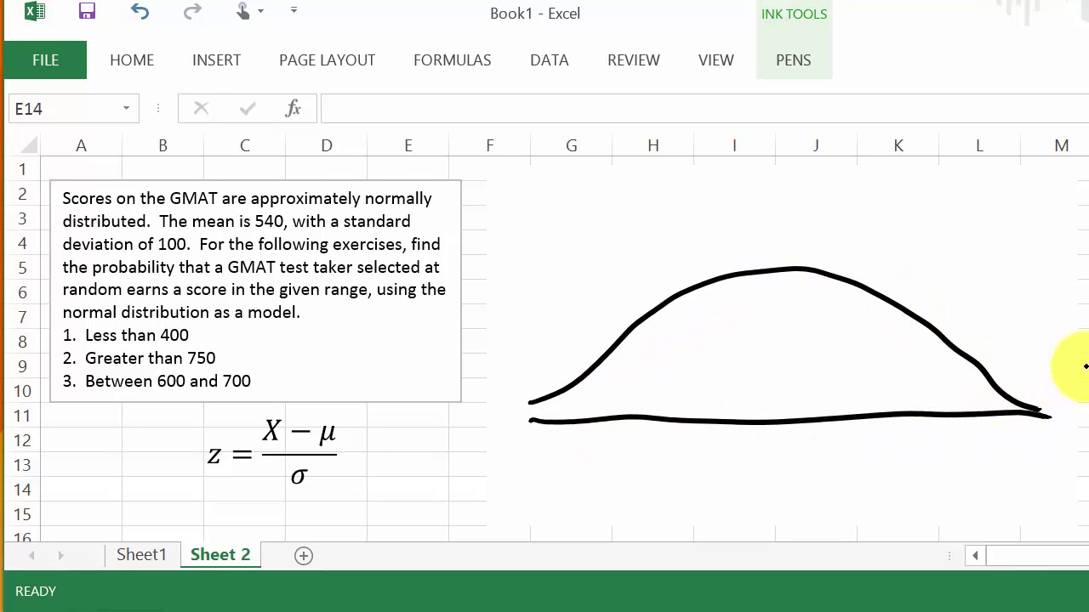
{"action": "left_click_drag", "start_coordinate": [763, 409], "coordinate": [762, 434]}
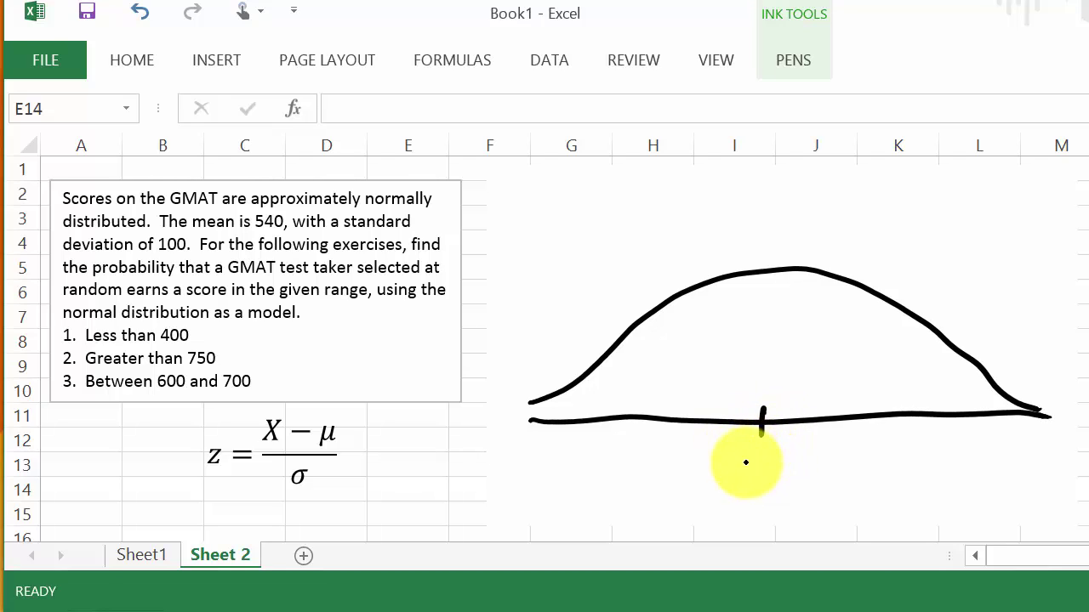
{"action": "mouse_move", "coordinate": [741, 450]}
{"action": "left_mouse_down"}
{"action": "mouse_move", "coordinate": [737, 462]}
{"action": "mouse_move", "coordinate": [746, 450]}
{"action": "mouse_move", "coordinate": [780, 468]}
{"action": "mouse_move", "coordinate": [802, 453]}
{"action": "left_mouse_up"}
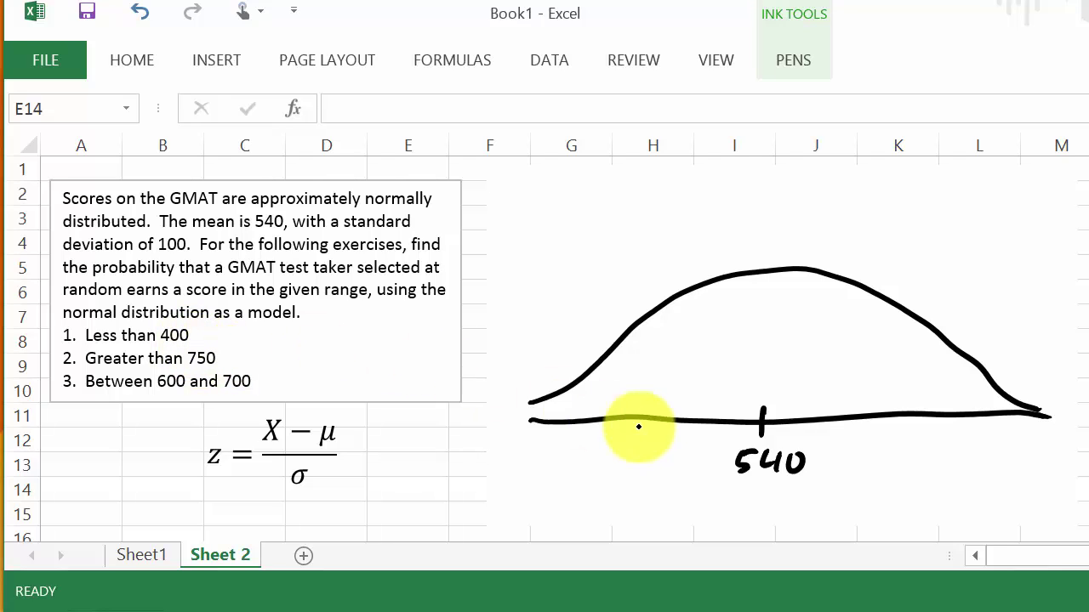
Step: Mark 400 left of 540, draw a vertical line from it up to the curve, and shade the left tail in red ink
{"action": "left_click_drag", "start_coordinate": [623, 450], "coordinate": [629, 479]}
{"action": "left_click_drag", "start_coordinate": [648, 458], "coordinate": [670, 463]}
{"action": "mouse_move", "coordinate": [640, 317]}
{"action": "left_mouse_down"}
{"action": "mouse_move", "coordinate": [646, 421]}
{"action": "mouse_move", "coordinate": [639, 365]}
{"action": "left_mouse_up"}
{"action": "left_click", "coordinate": [774, 56]}
{"action": "left_click", "coordinate": [352, 134]}
{"action": "mouse_move", "coordinate": [600, 409]}
{"action": "left_mouse_down"}
{"action": "mouse_move", "coordinate": [631, 352]}
{"action": "mouse_move", "coordinate": [614, 366]}
{"action": "left_mouse_up"}
{"action": "left_click_drag", "start_coordinate": [553, 411], "coordinate": [595, 378]}
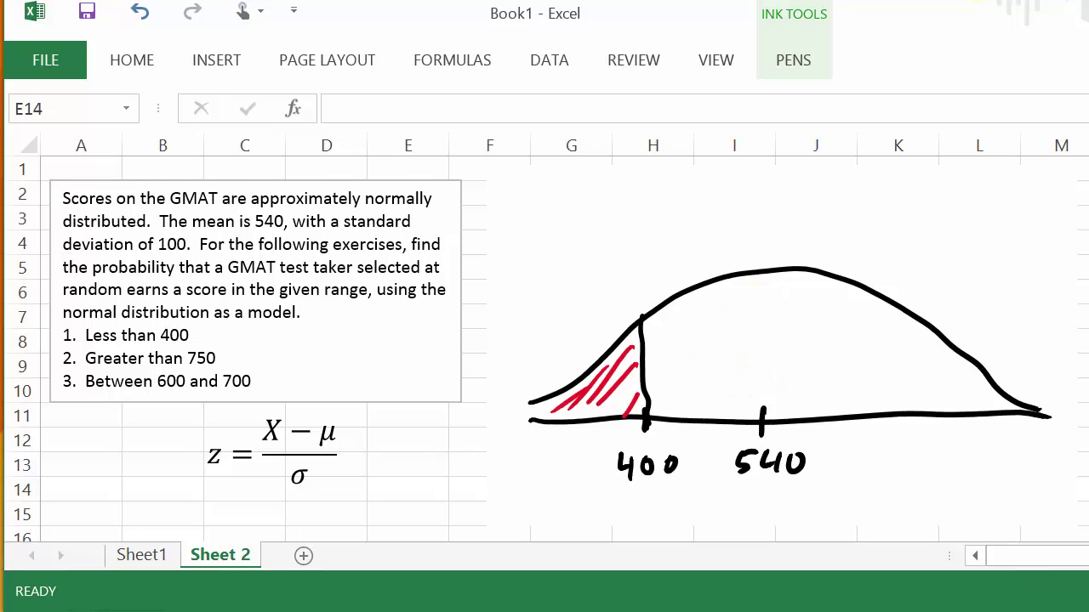
Step: Delete the z = (X − μ)/σ equation box below the GMAT problem text
{"action": "left_click", "coordinate": [396, 436]}
{"action": "left_click", "coordinate": [283, 446]}
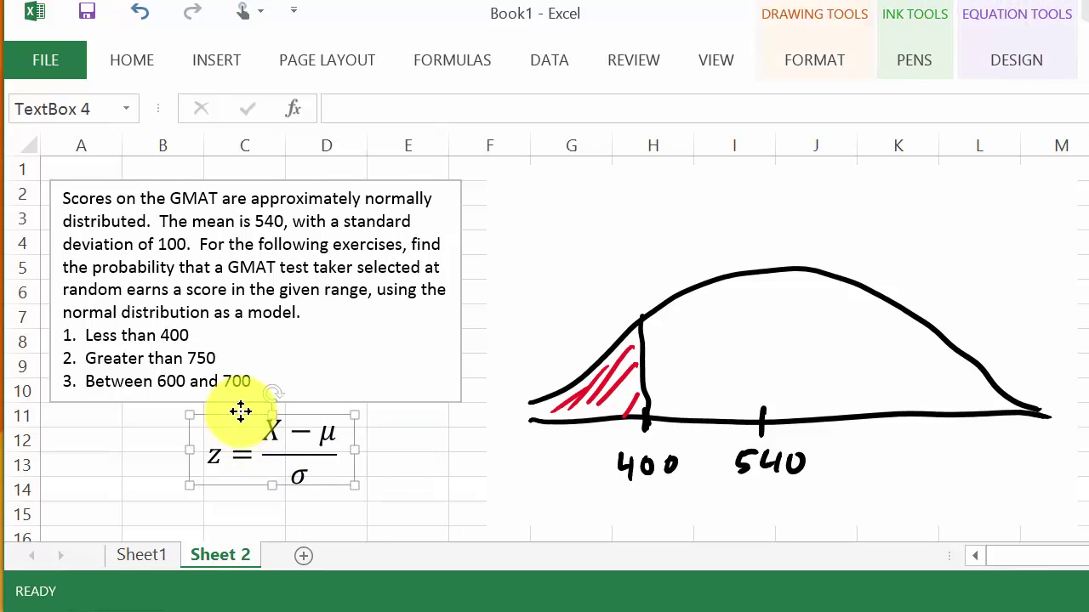
{"action": "left_click_drag", "start_coordinate": [243, 413], "coordinate": [919, 346]}
{"action": "key", "text": "Delete"}
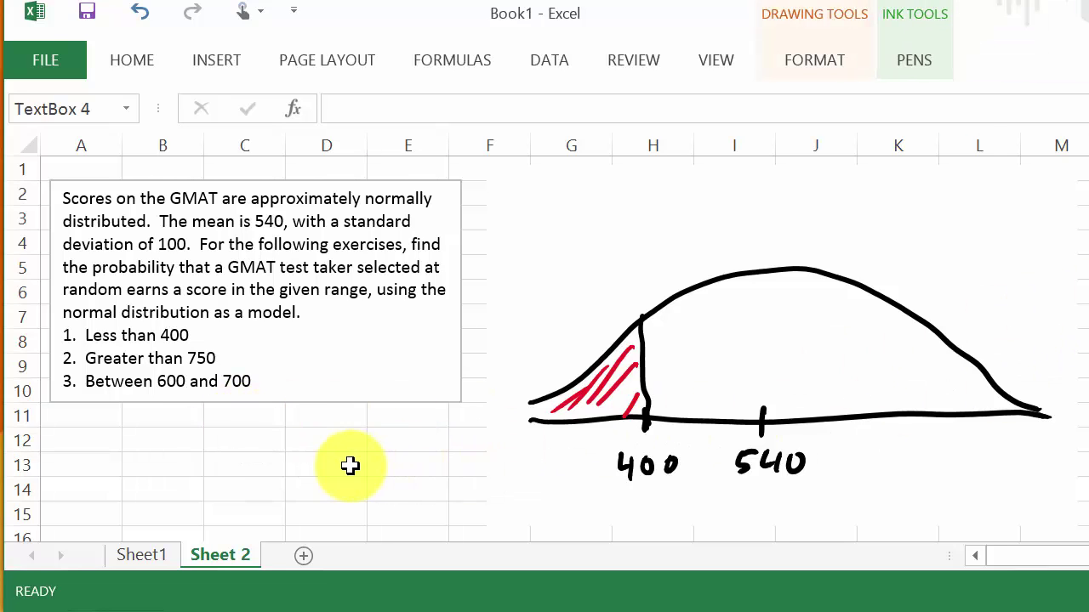
Step: Select cell A12 on Sheet 2, review the standard normal answers on Sheet1, and return to Sheet 2
{"action": "left_click", "coordinate": [94, 443]}
{"action": "left_click", "coordinate": [140, 554]}
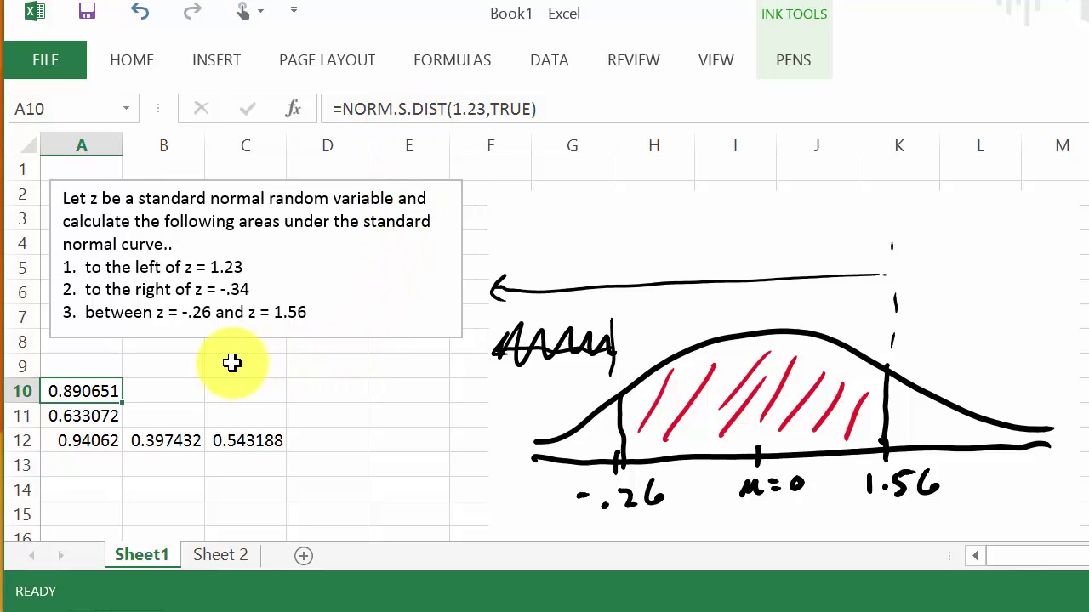
{"action": "left_click", "coordinate": [223, 515]}
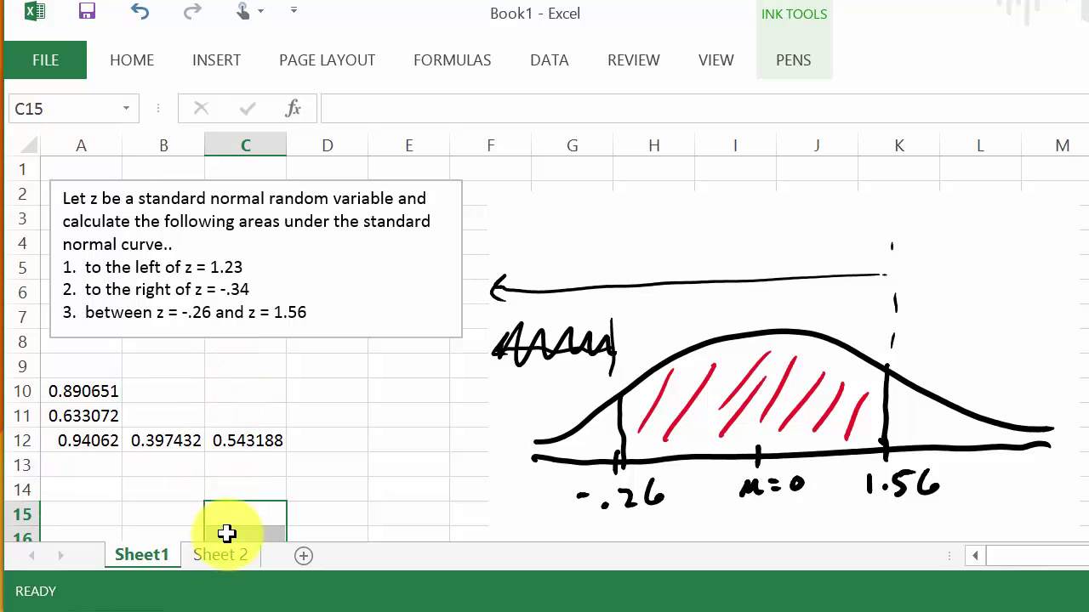
{"action": "left_click", "coordinate": [184, 478]}
{"action": "left_click", "coordinate": [222, 562]}
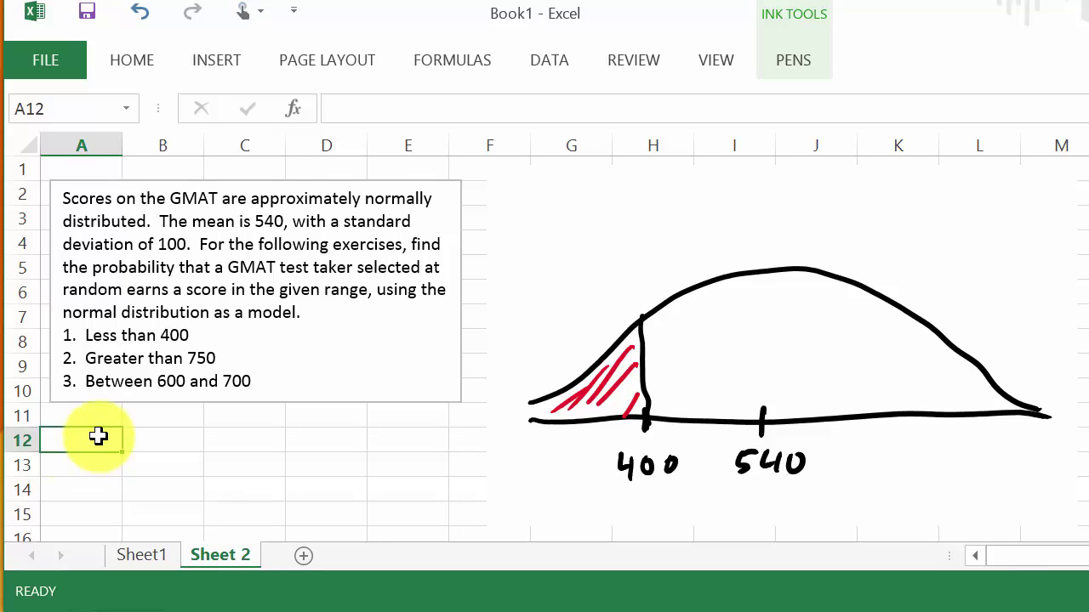
Step: Start inserting a function in cell A12, list all function categories, and select NORM.DIST to show its arguments
{"action": "left_click", "coordinate": [299, 110]}
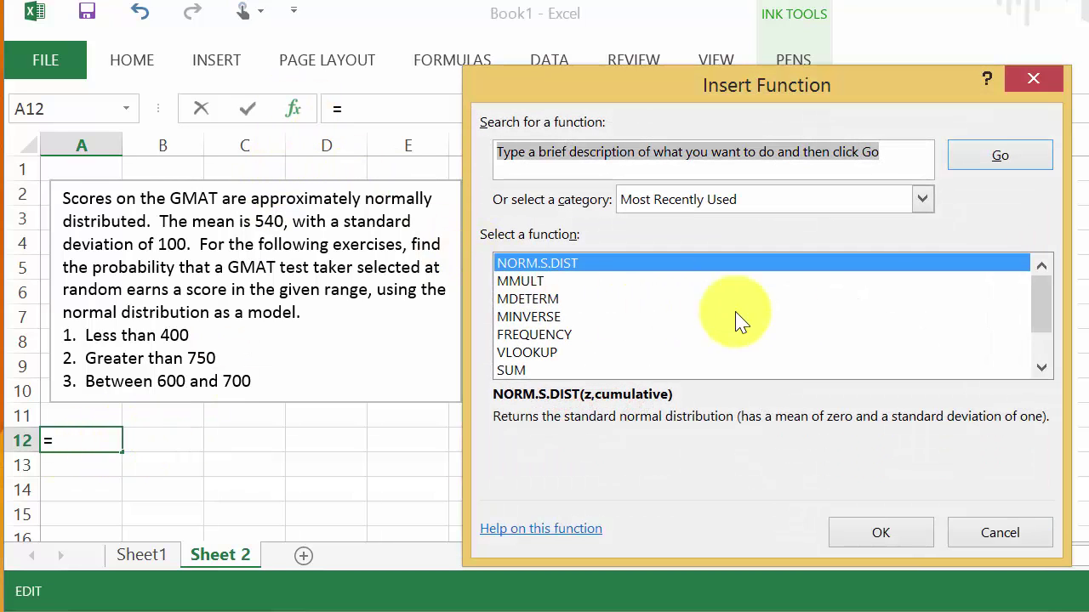
{"action": "left_click", "coordinate": [926, 199]}
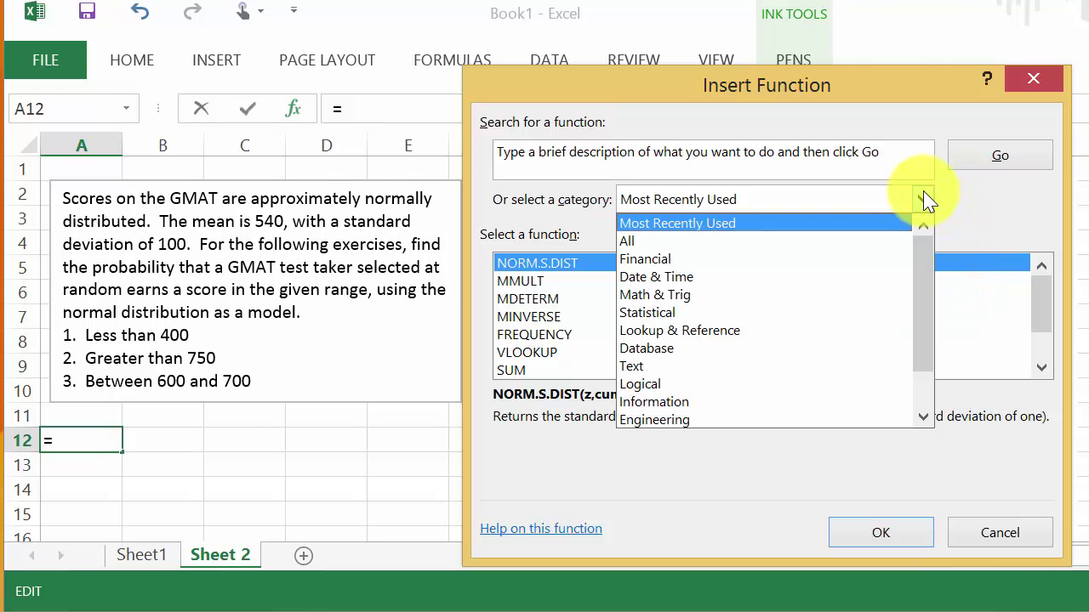
{"action": "left_click", "coordinate": [686, 245]}
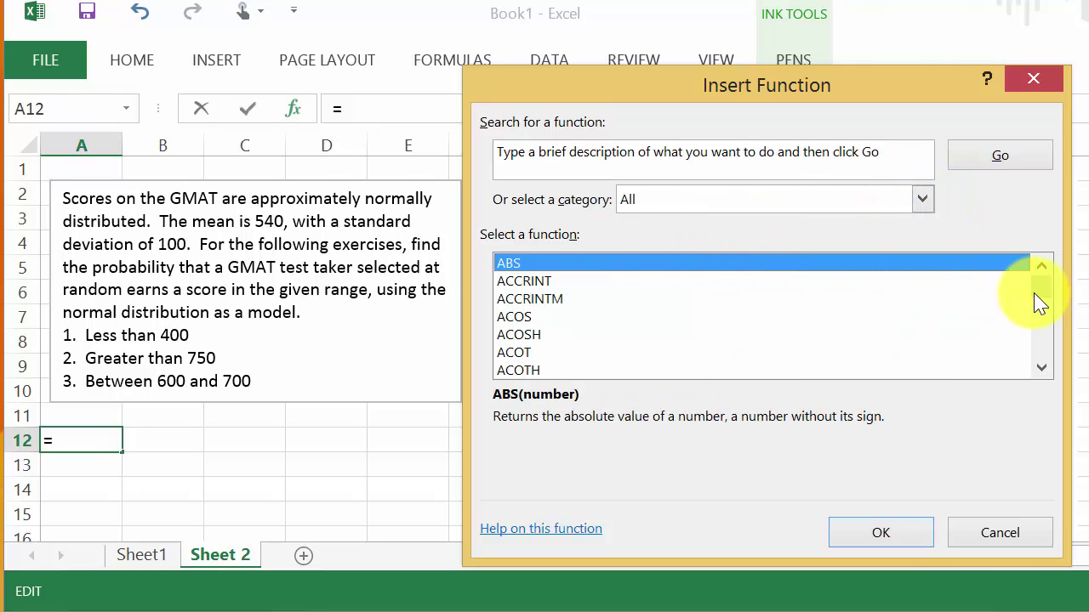
{"action": "left_click_drag", "start_coordinate": [1039, 301], "coordinate": [935, 351]}
{"action": "scroll", "coordinate": [936, 352], "scroll_direction": "down", "scroll_amount": 10}
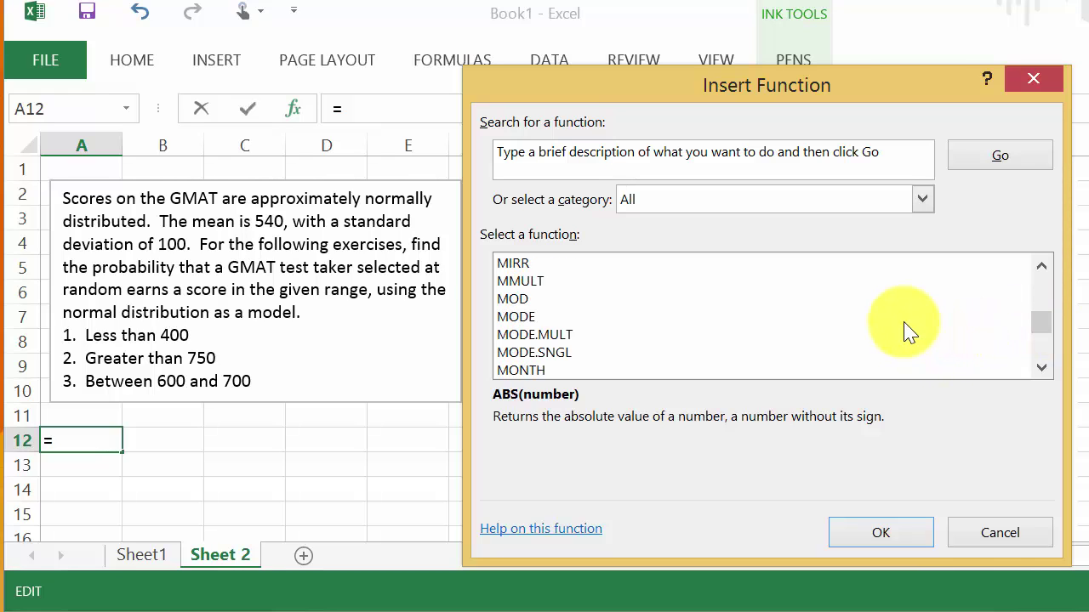
{"action": "scroll", "coordinate": [906, 330], "scroll_direction": "down", "scroll_amount": 2}
{"action": "scroll", "coordinate": [905, 331], "scroll_direction": "down", "scroll_amount": 3}
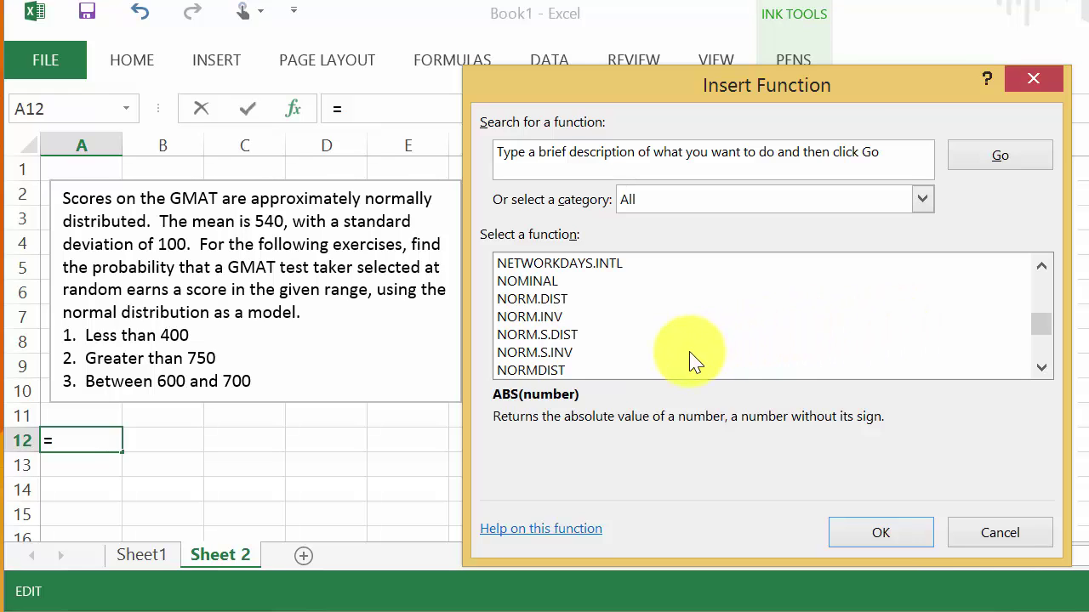
{"action": "left_click", "coordinate": [549, 302]}
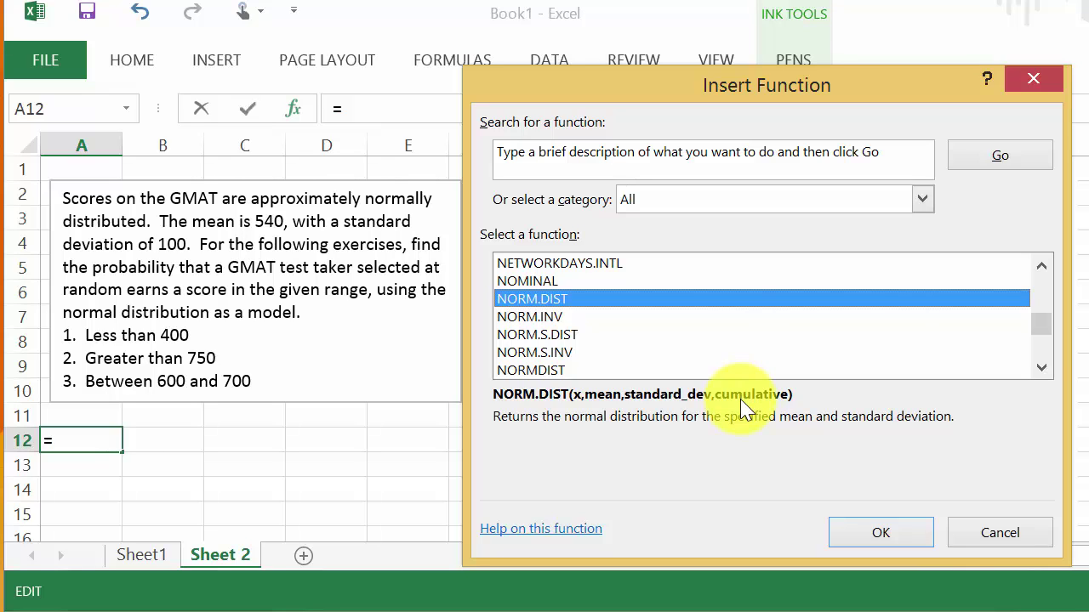
Step: Examine the description of the compatibility function NORMDIST in the function list for comparison with NORM.DIST
{"action": "left_click", "coordinate": [1040, 368]}
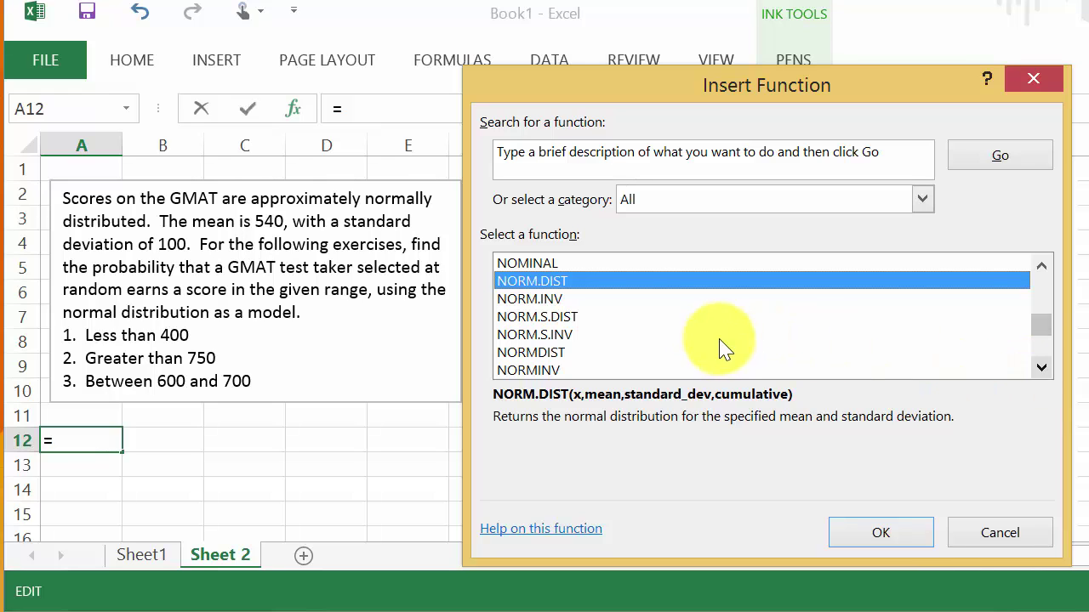
{"action": "left_click", "coordinate": [1041, 371]}
{"action": "left_click", "coordinate": [1041, 371]}
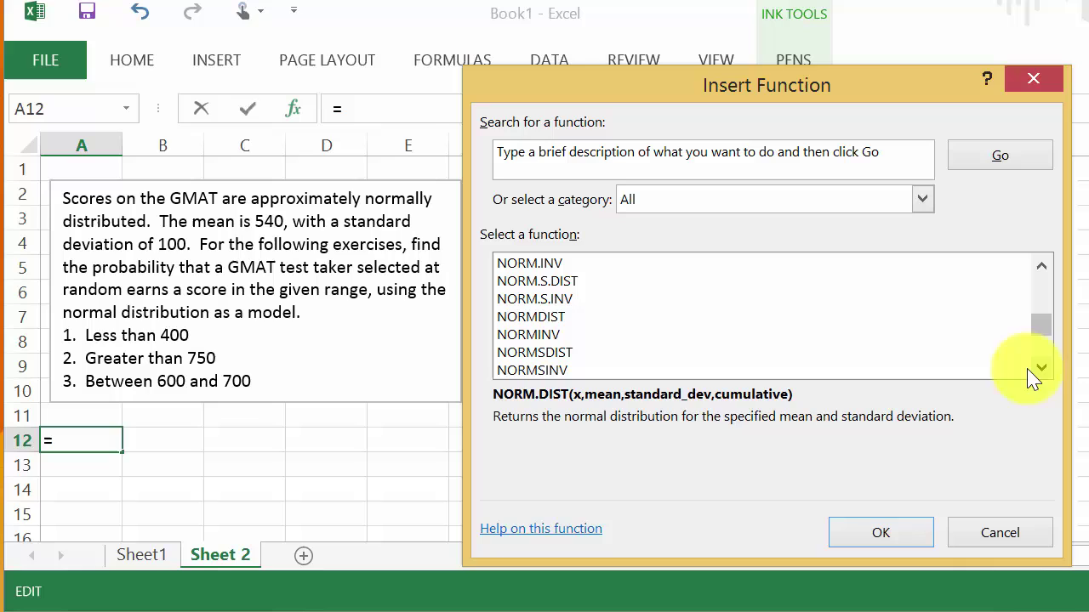
{"action": "left_click", "coordinate": [553, 318]}
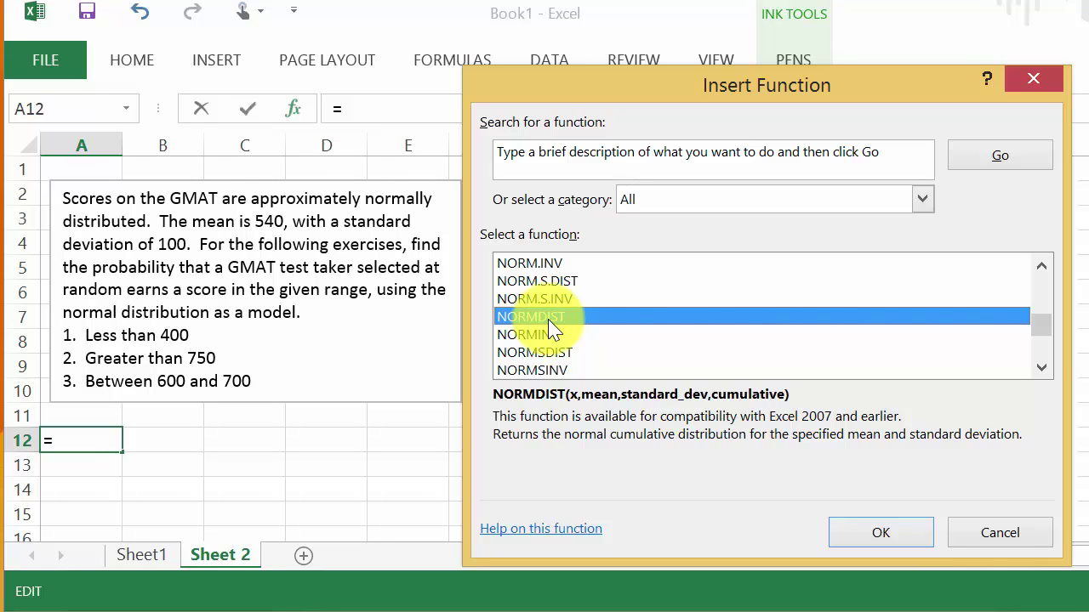
{"action": "left_click", "coordinate": [1041, 266]}
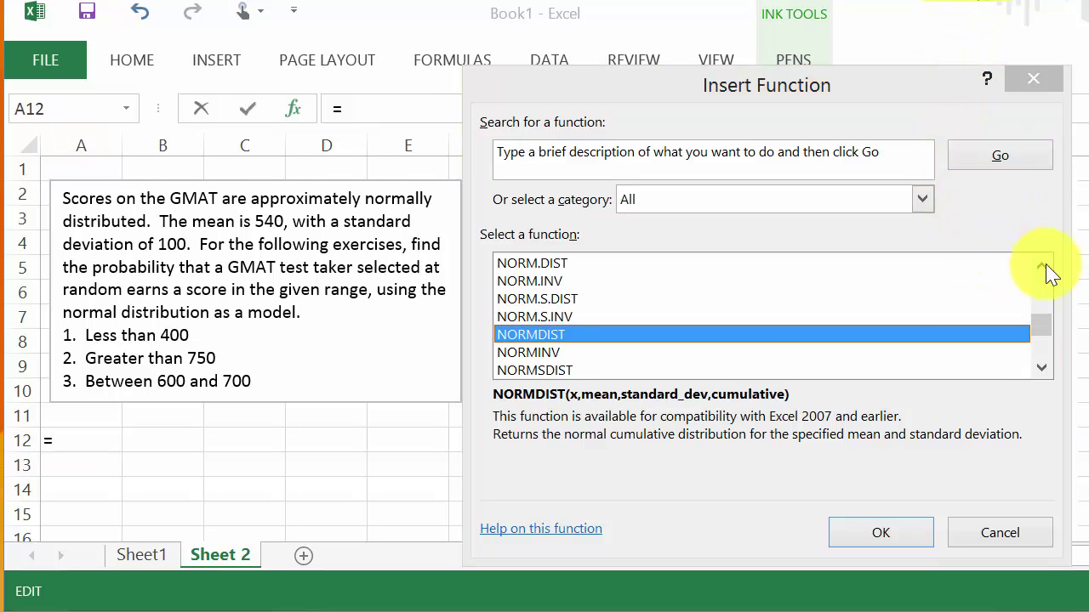
{"action": "left_click", "coordinate": [1043, 267]}
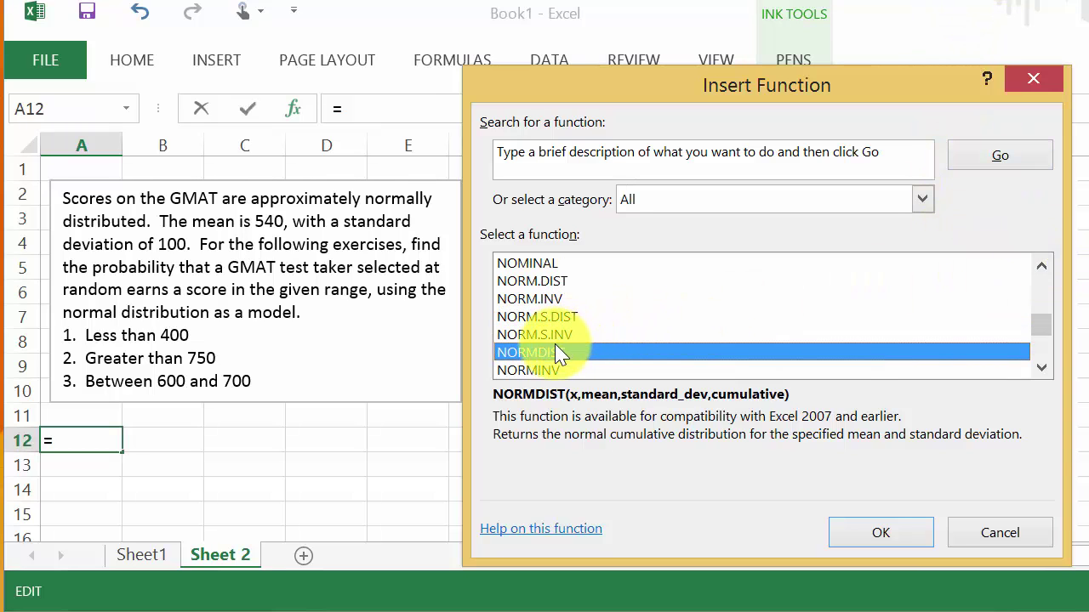
Step: Choose NORM.DIST for cell A12 and set its X argument to 400 and its Mean to 540
{"action": "left_click", "coordinate": [549, 283]}
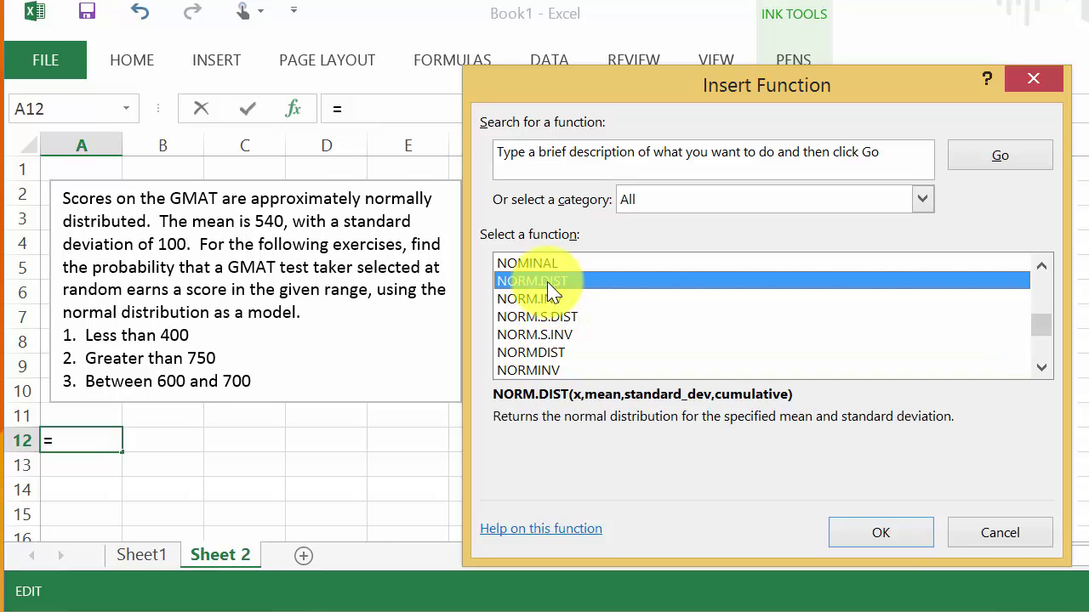
{"action": "double_click", "coordinate": [551, 285]}
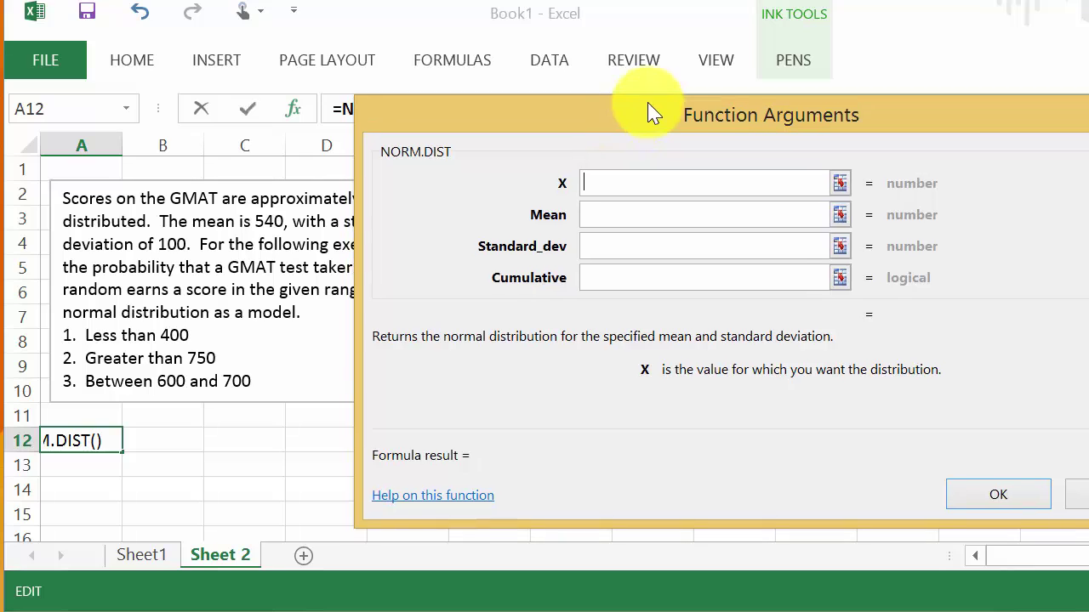
{"action": "left_click_drag", "start_coordinate": [652, 113], "coordinate": [672, 83]}
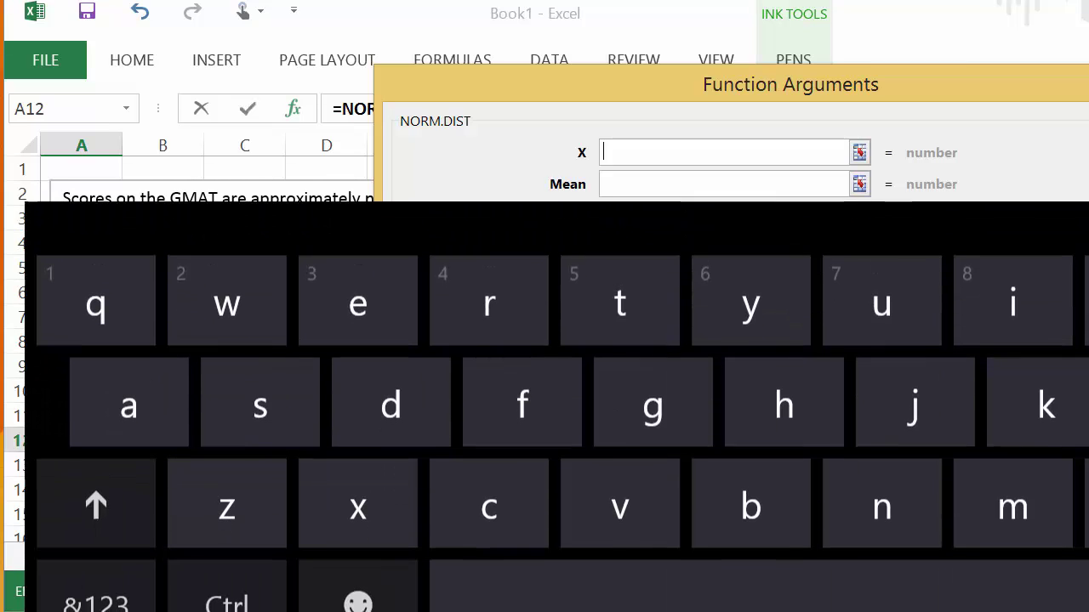
{"action": "left_click", "coordinate": [96, 599]}
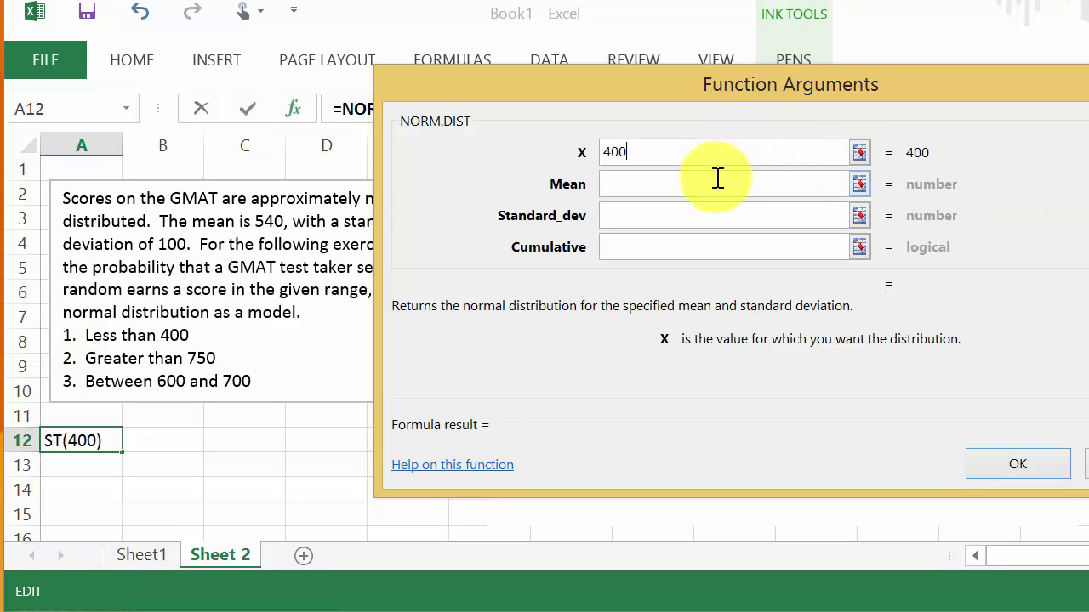
{"action": "left_click", "coordinate": [717, 182]}
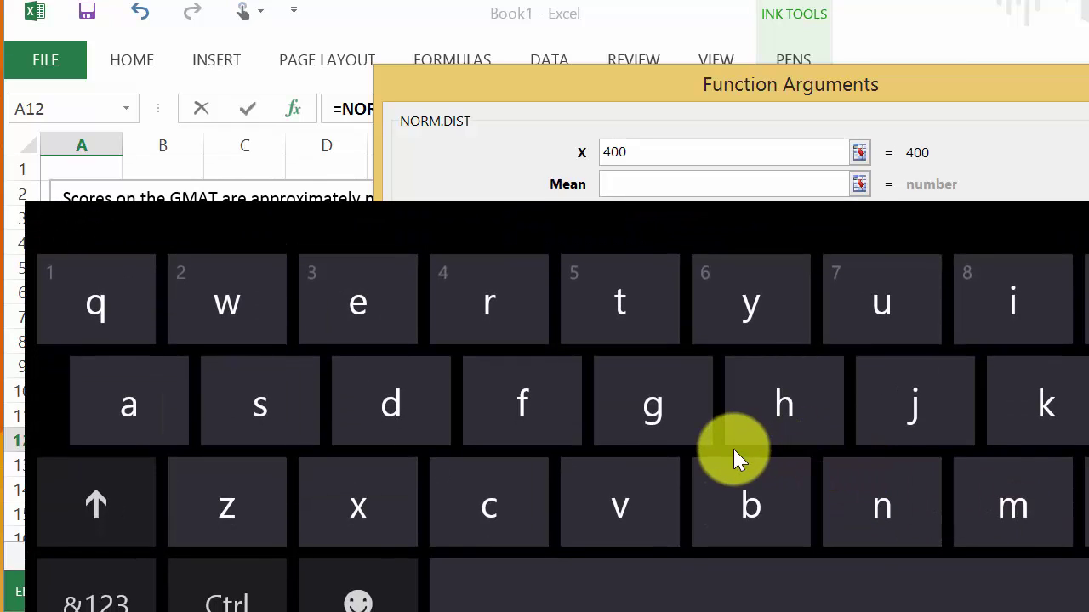
{"action": "left_click", "coordinate": [96, 600]}
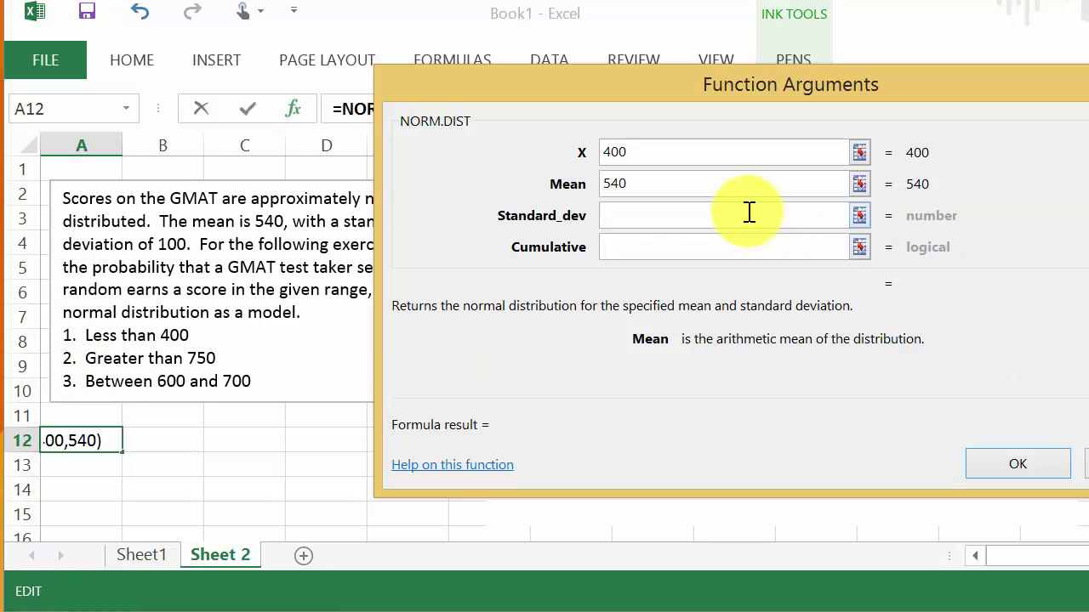
Step: Set Standard_dev to 100 and Cumulative to true, and enter the NORM.DIST formula in cell A12
{"action": "left_click", "coordinate": [748, 214]}
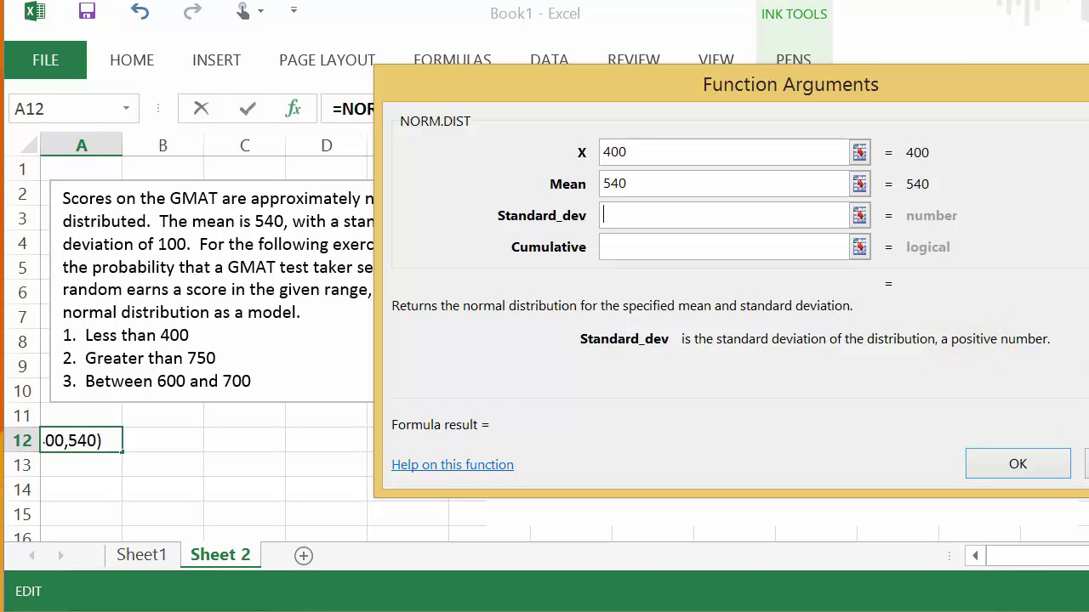
{"action": "left_click", "coordinate": [723, 215]}
{"action": "left_click", "coordinate": [96, 600]}
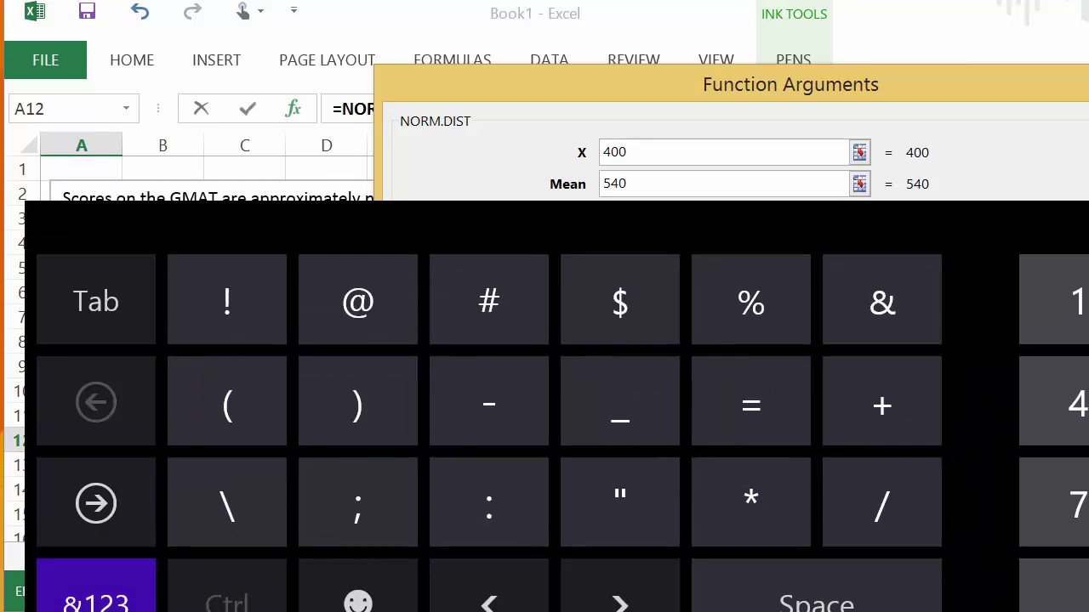
{"action": "type", "text": "00"}
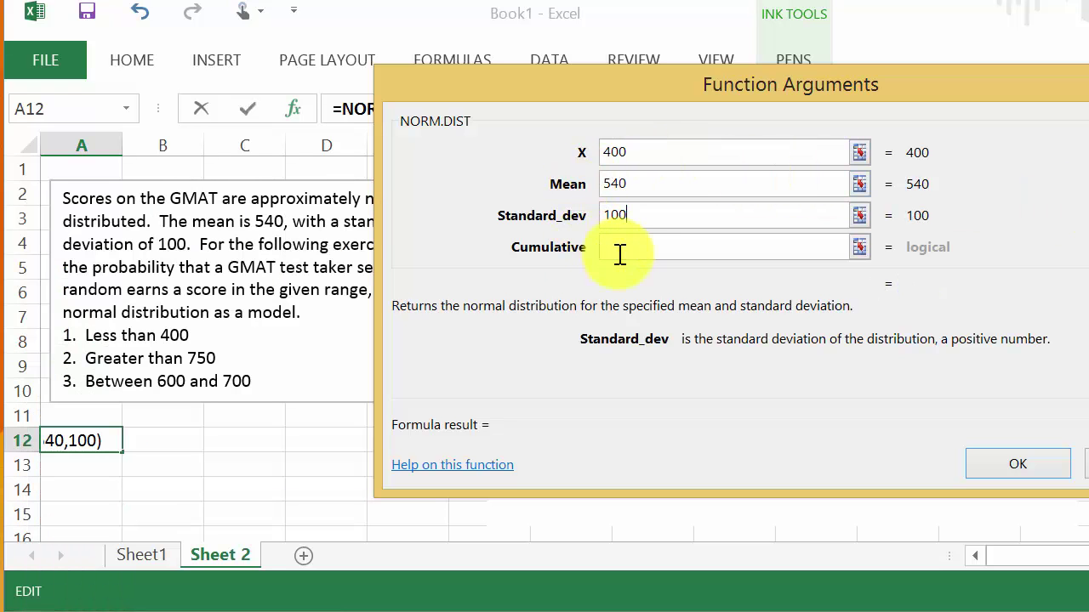
{"action": "left_click", "coordinate": [632, 247]}
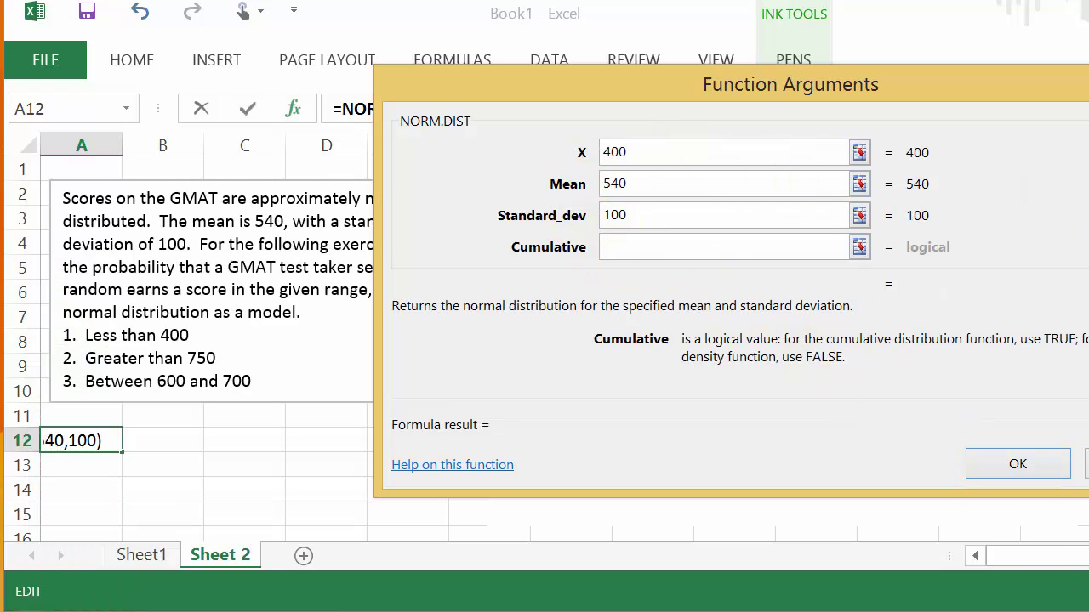
{"action": "left_click", "coordinate": [723, 247]}
{"action": "type", "text": "true"}
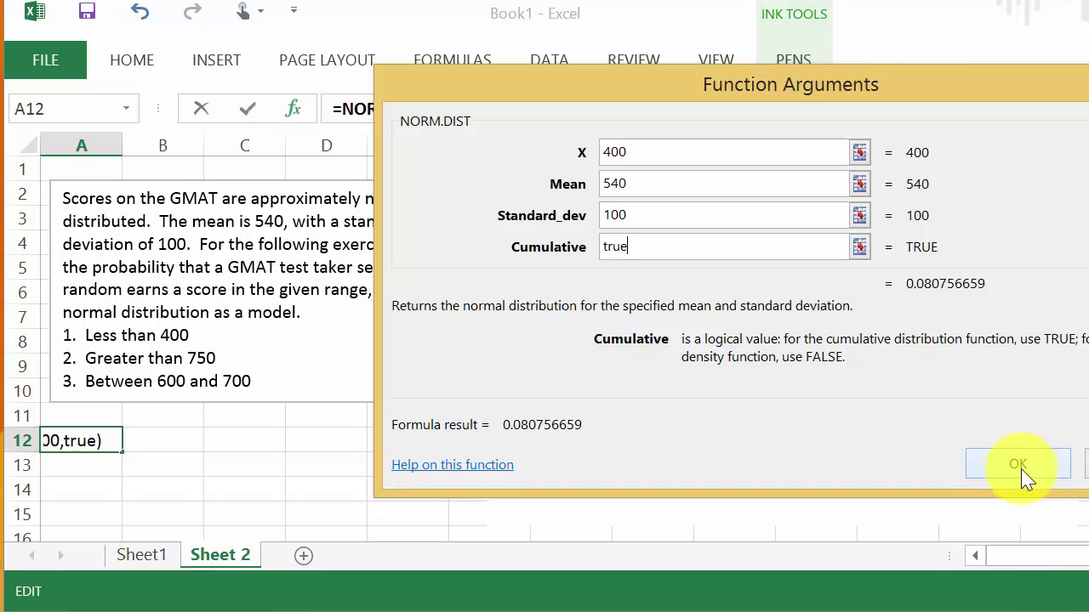
{"action": "left_click", "coordinate": [1021, 466]}
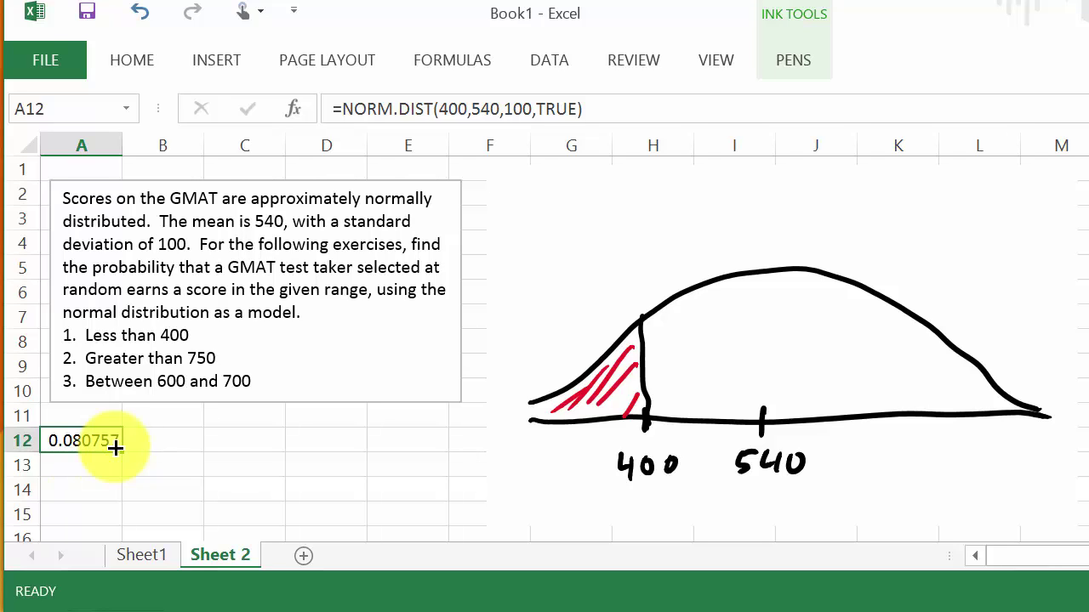
Step: Insert the NORM.S.DIST function in cell A13, choosing it from the most recently used functions
{"action": "left_click", "coordinate": [90, 462]}
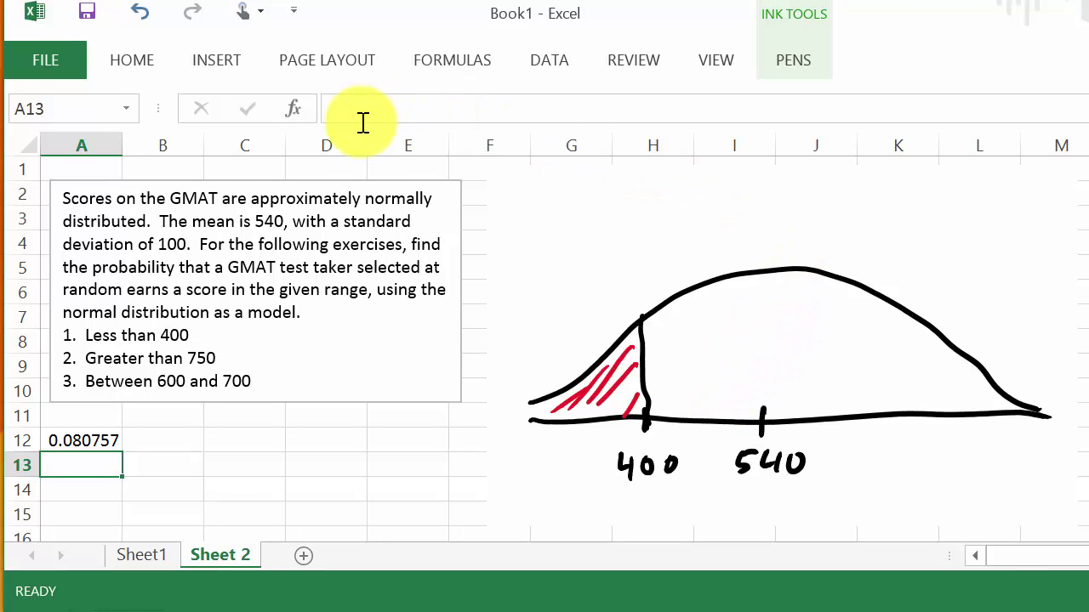
{"action": "left_click", "coordinate": [295, 108]}
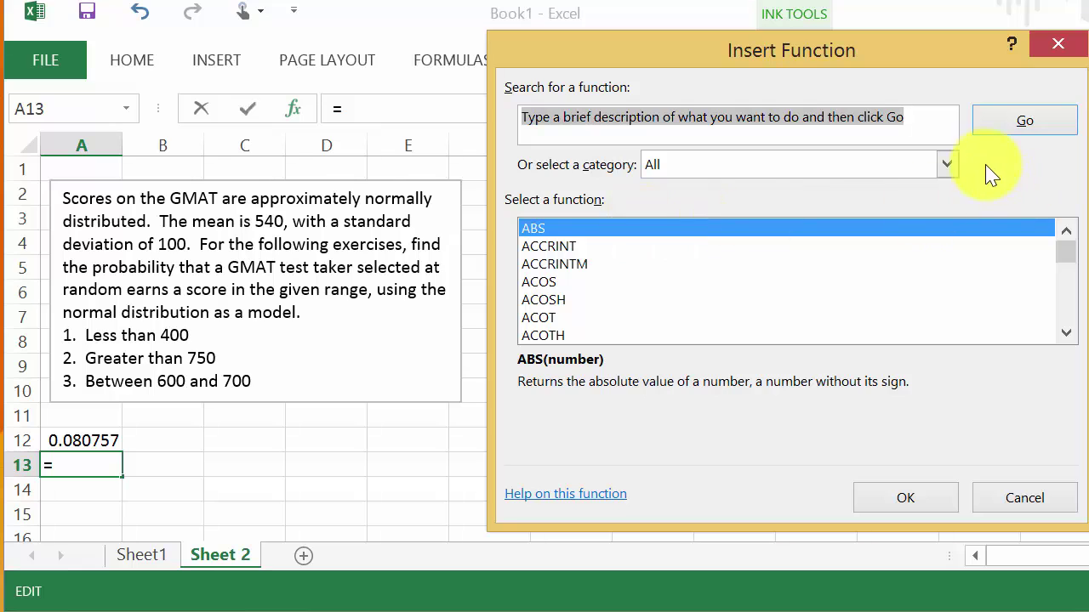
{"action": "left_click", "coordinate": [955, 166]}
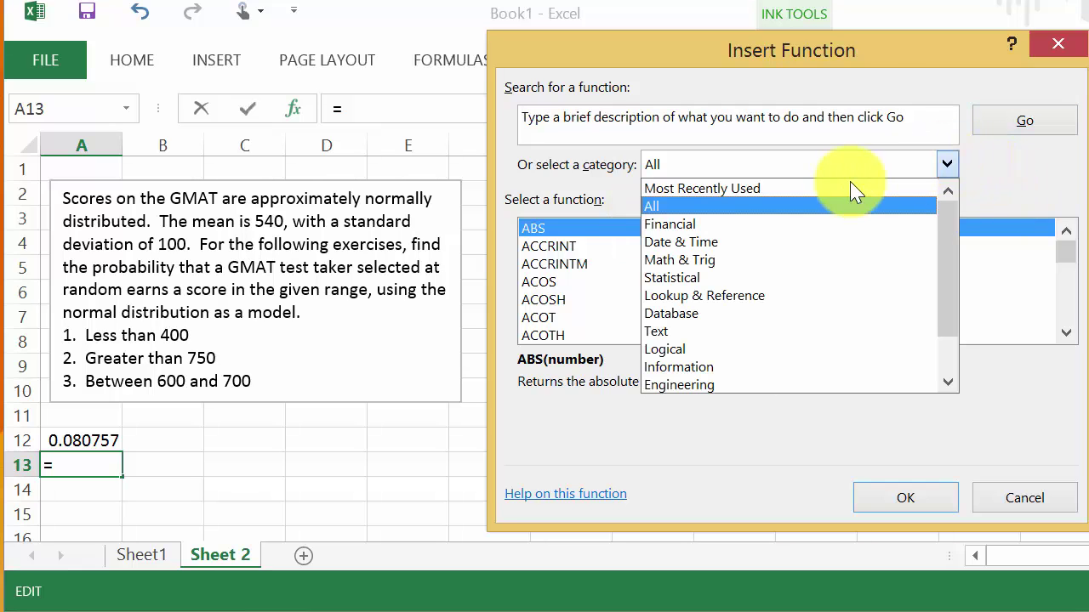
{"action": "left_click", "coordinate": [729, 188]}
{"action": "left_click", "coordinate": [562, 247]}
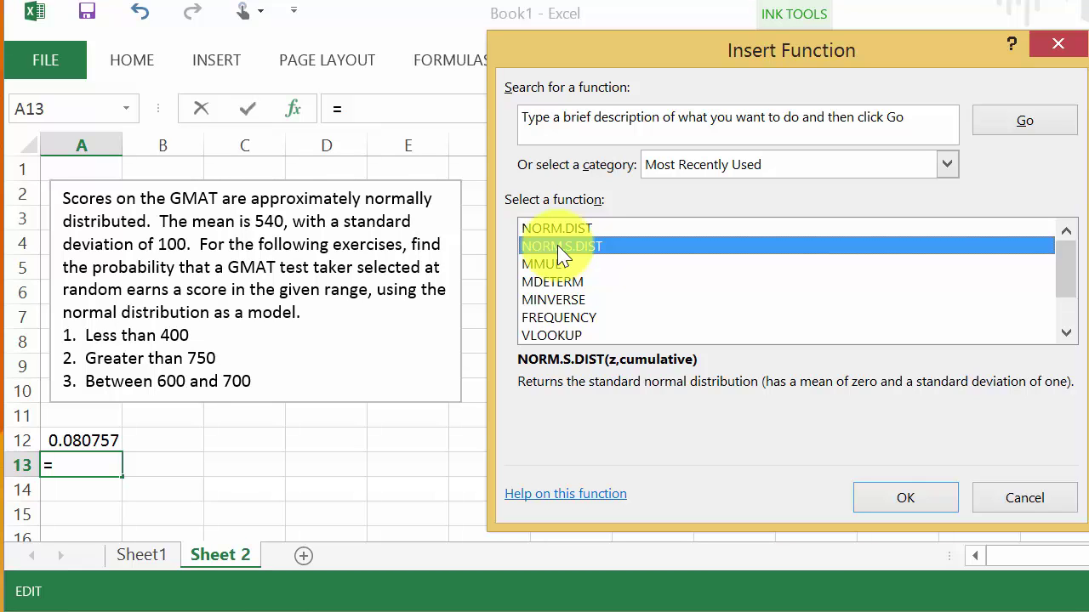
{"action": "double_click", "coordinate": [558, 245]}
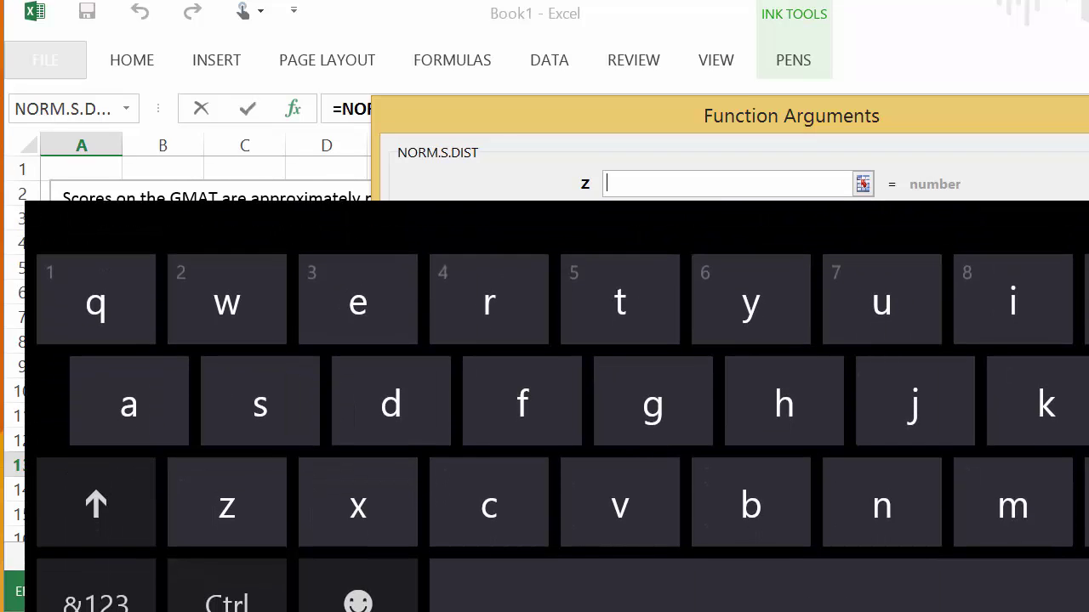
Step: Set the Z argument to -1.4 and Cumulative to true, and enter the NORM.S.DIST formula in cell A13
{"action": "left_click", "coordinate": [96, 596]}
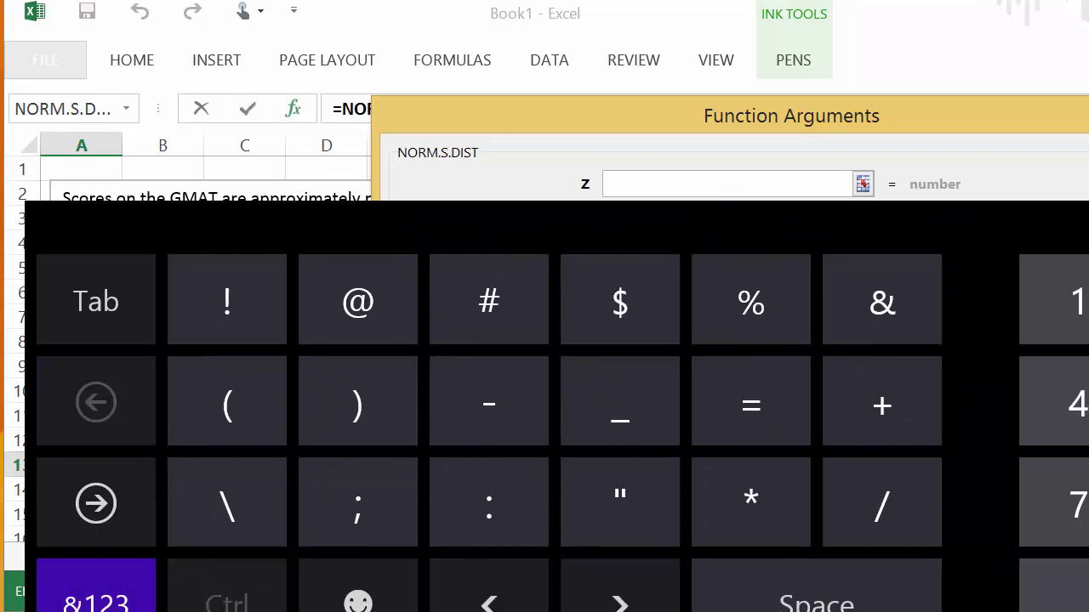
{"action": "left_click", "coordinate": [489, 401]}
{"action": "left_click", "coordinate": [1054, 300]}
{"action": "type", "text": "."}
{"action": "left_click", "coordinate": [1053, 400]}
{"action": "left_click", "coordinate": [972, 311]}
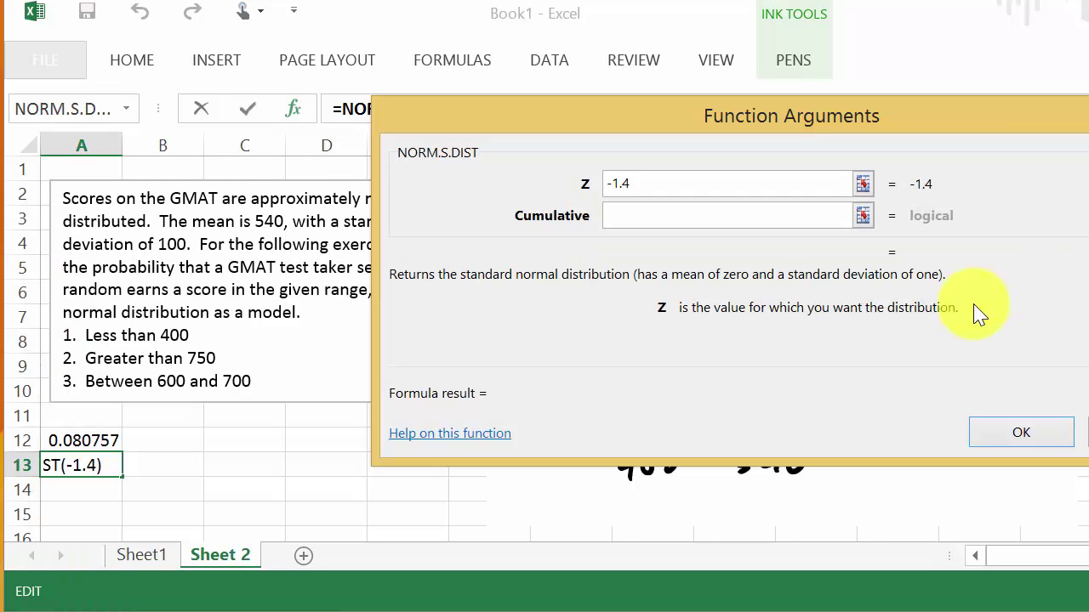
{"action": "left_click", "coordinate": [746, 214]}
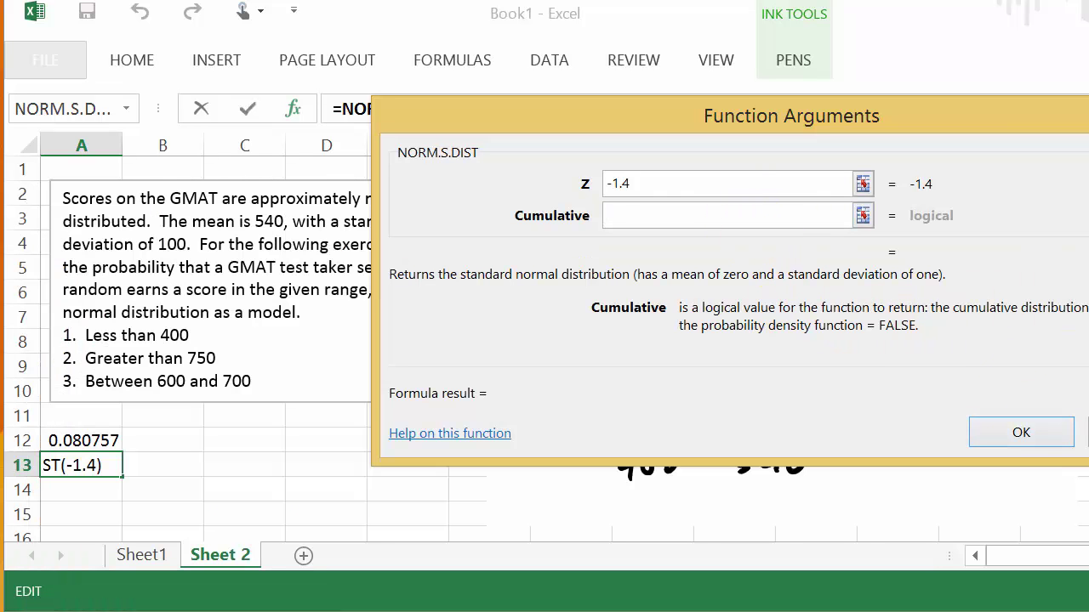
{"action": "type", "text": "true"}
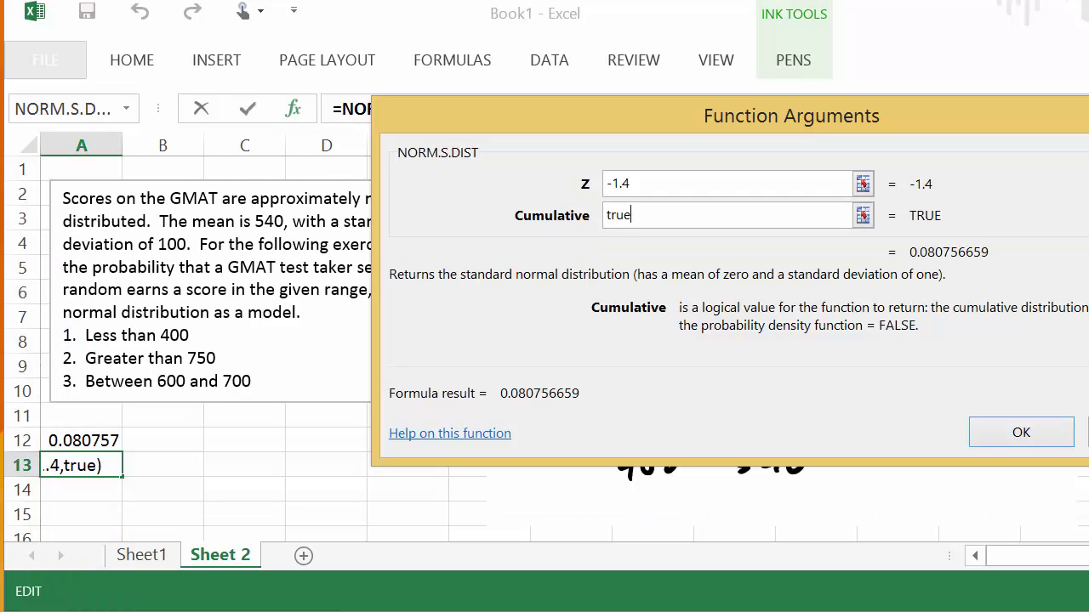
{"action": "left_click", "coordinate": [1037, 433]}
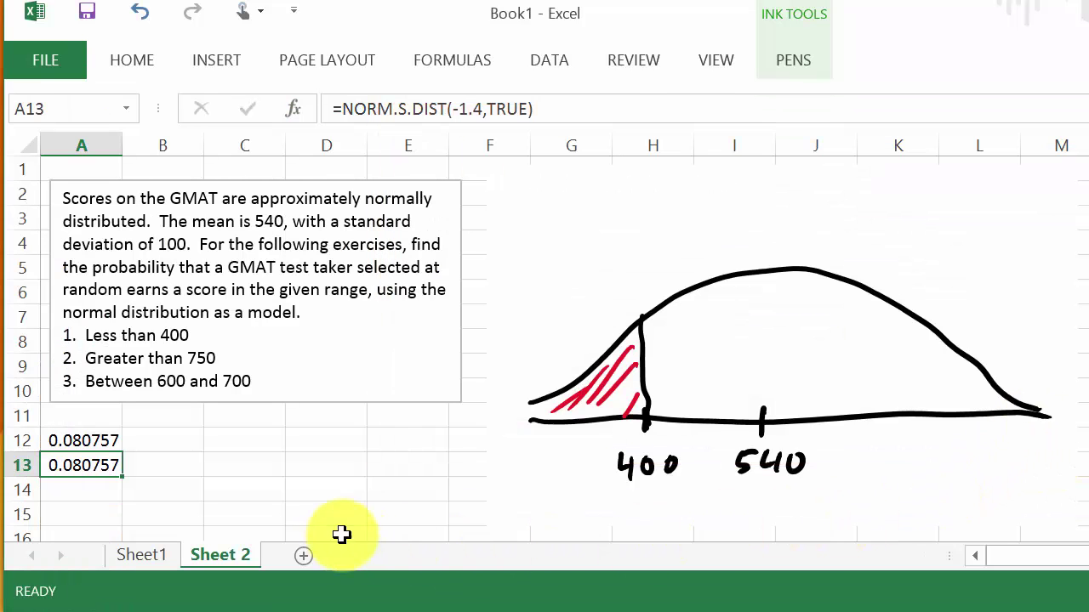